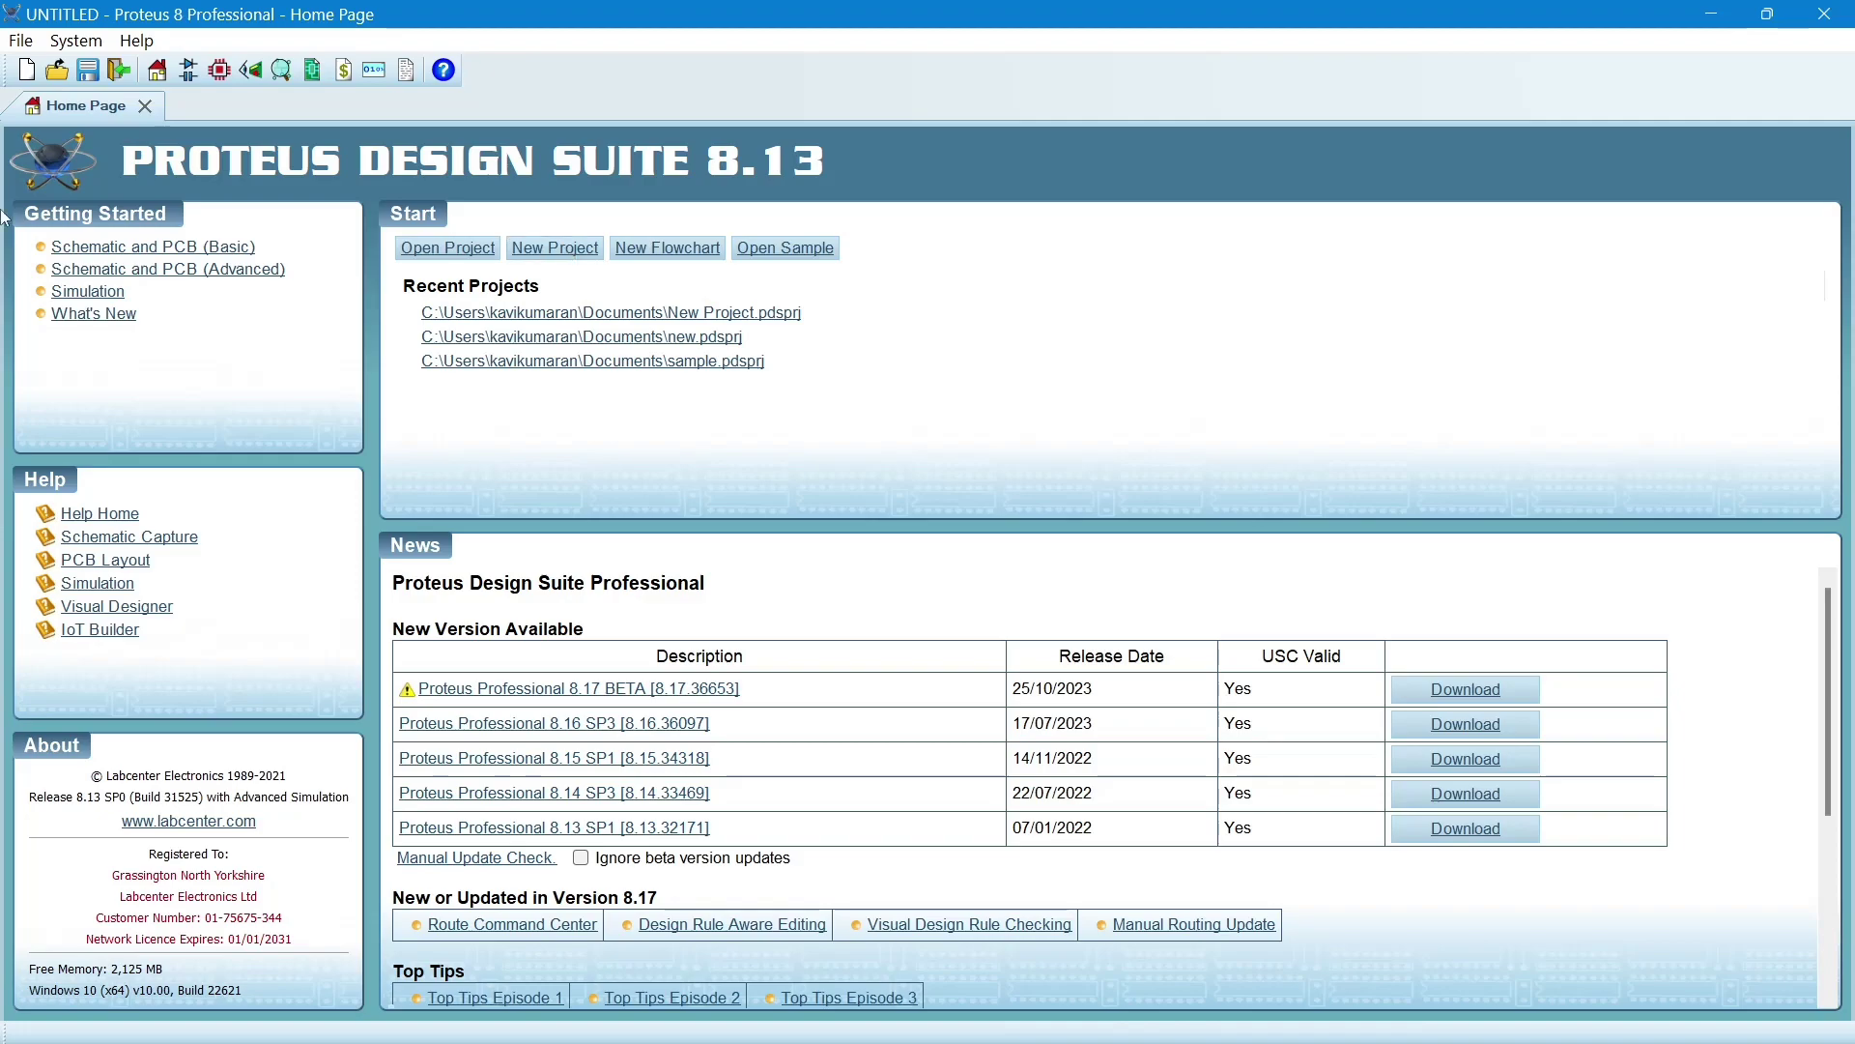
Start a new project, keeping the name New Project.pdsprj and the Documents folder as its save path.
click(13, 43)
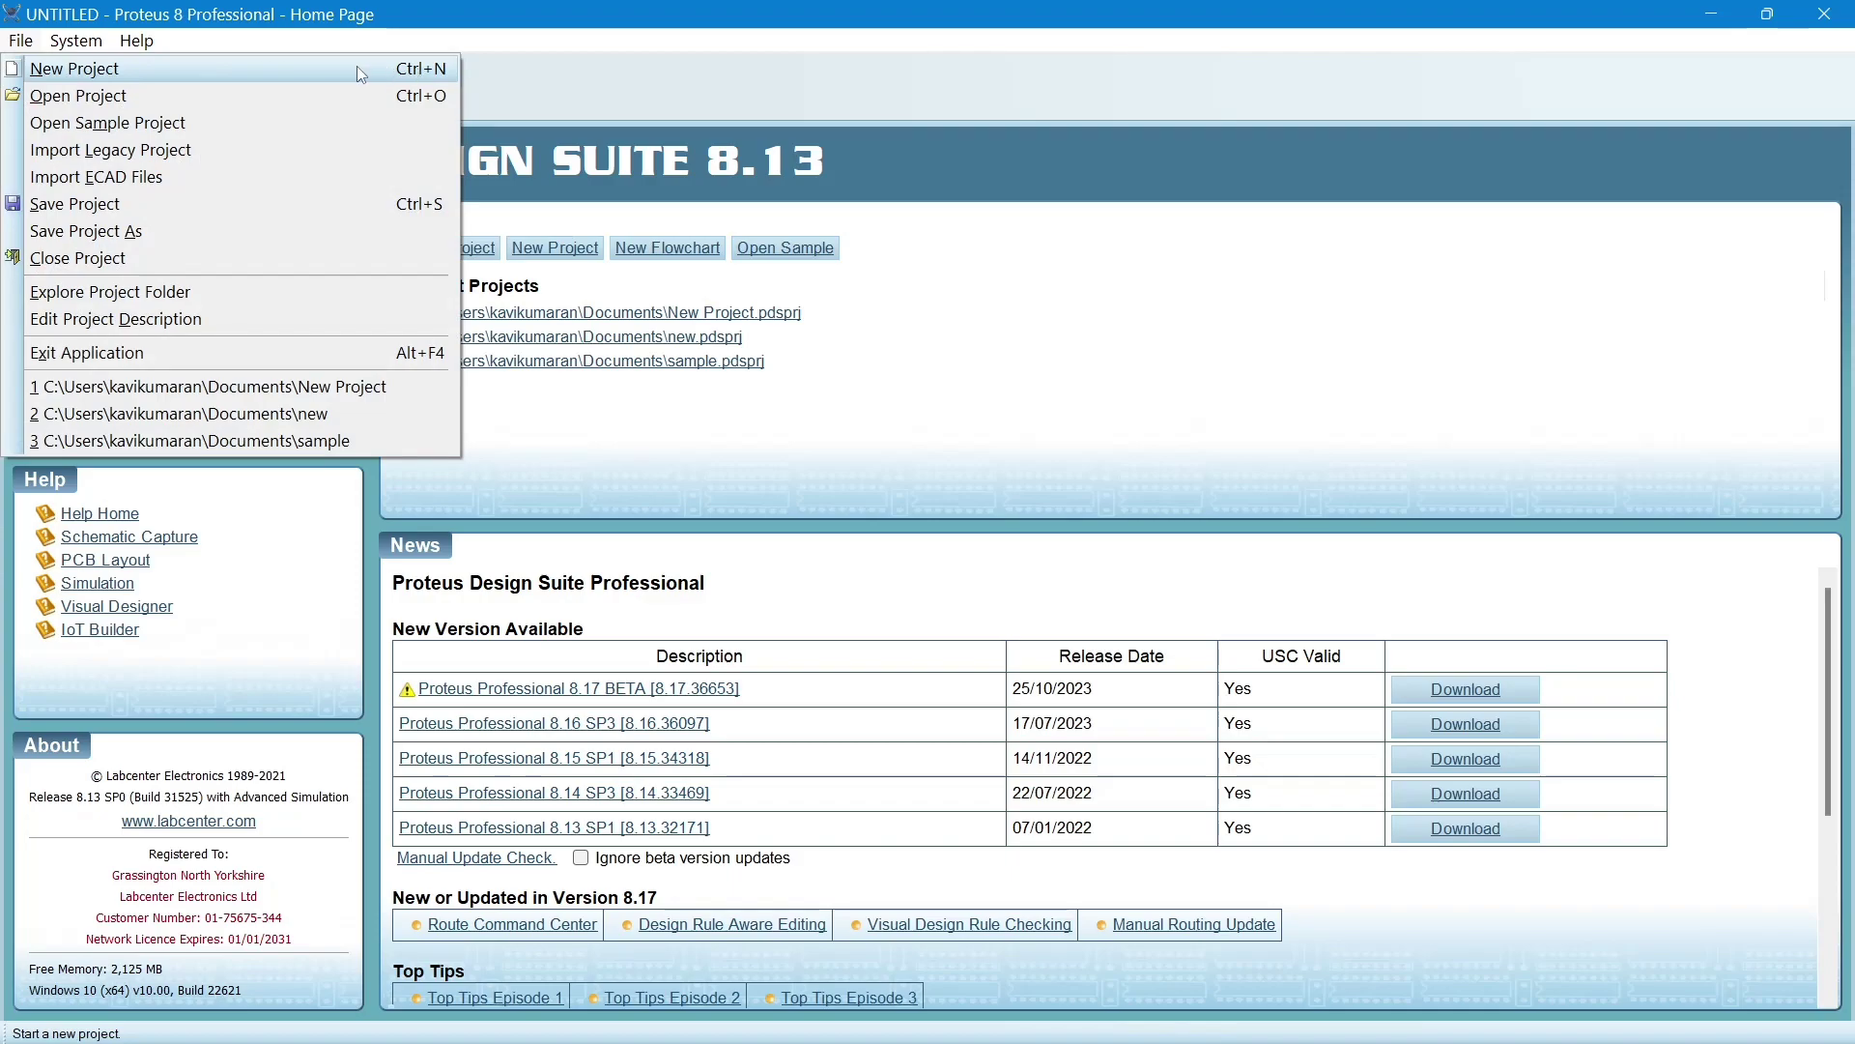
click(878, 393)
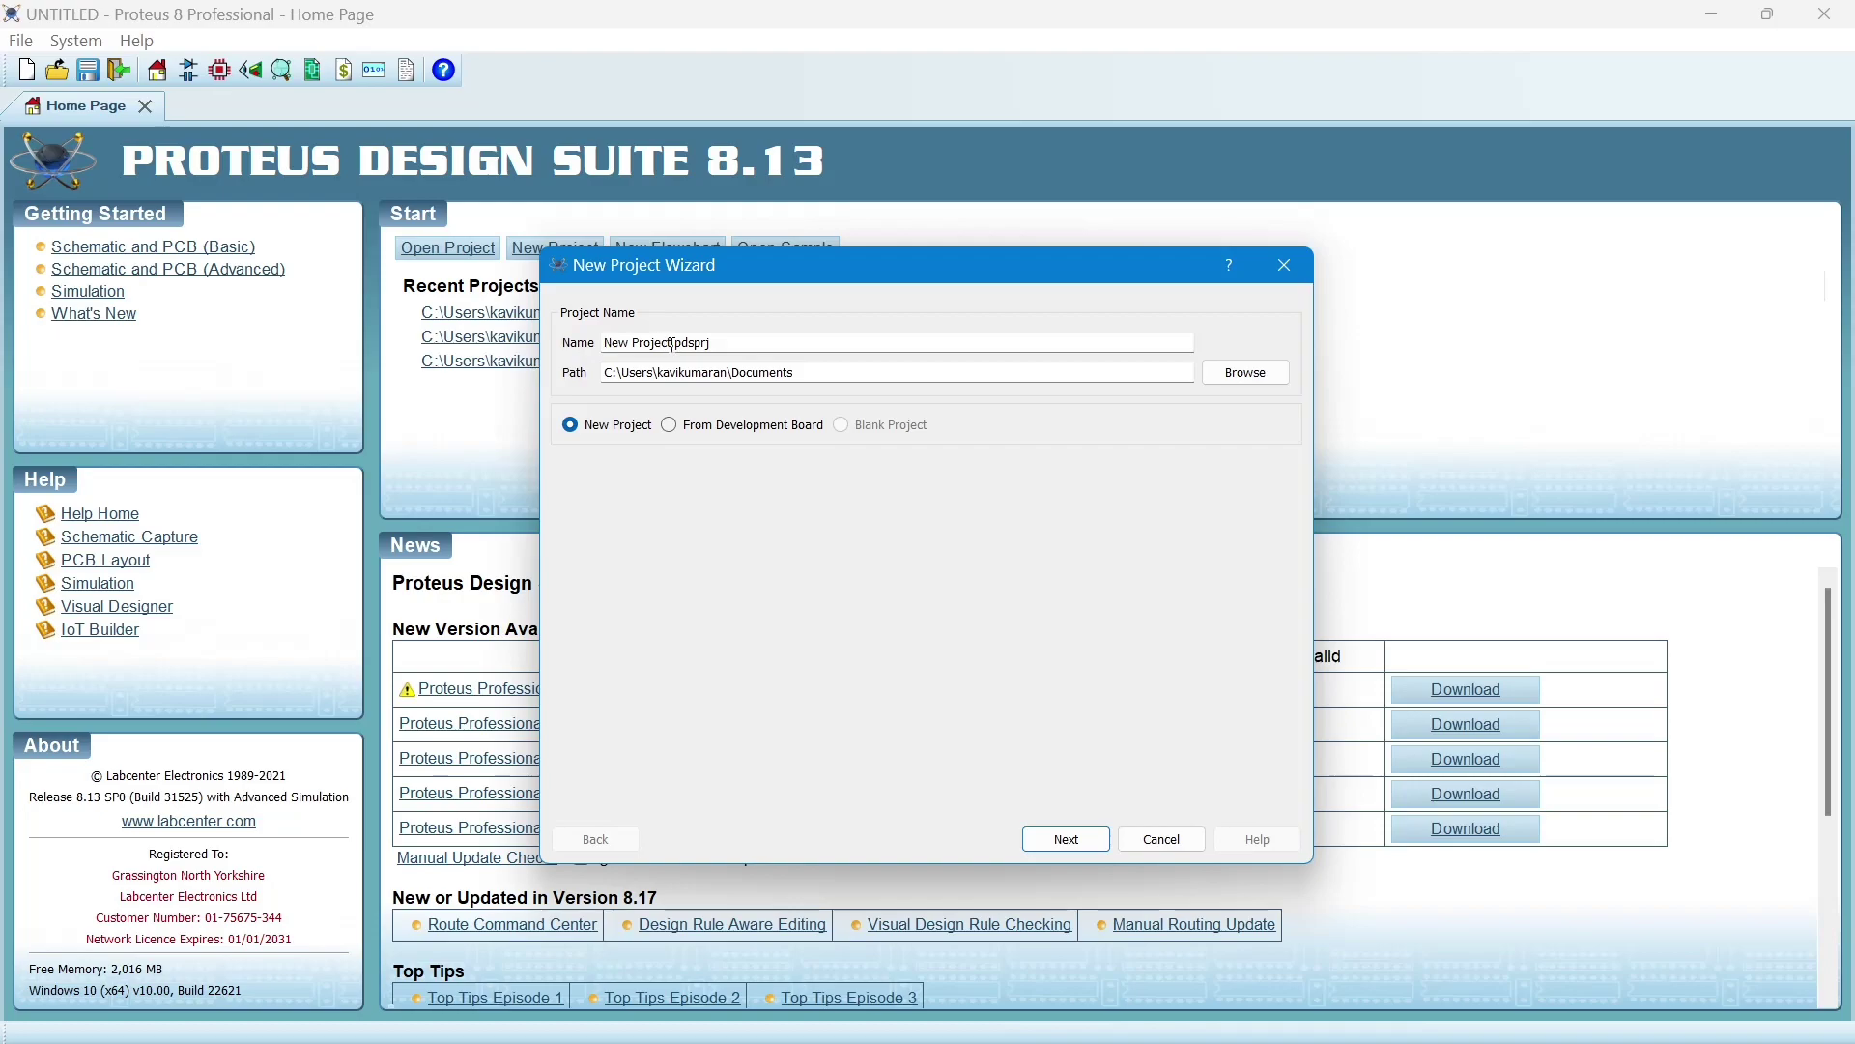
click(671, 343)
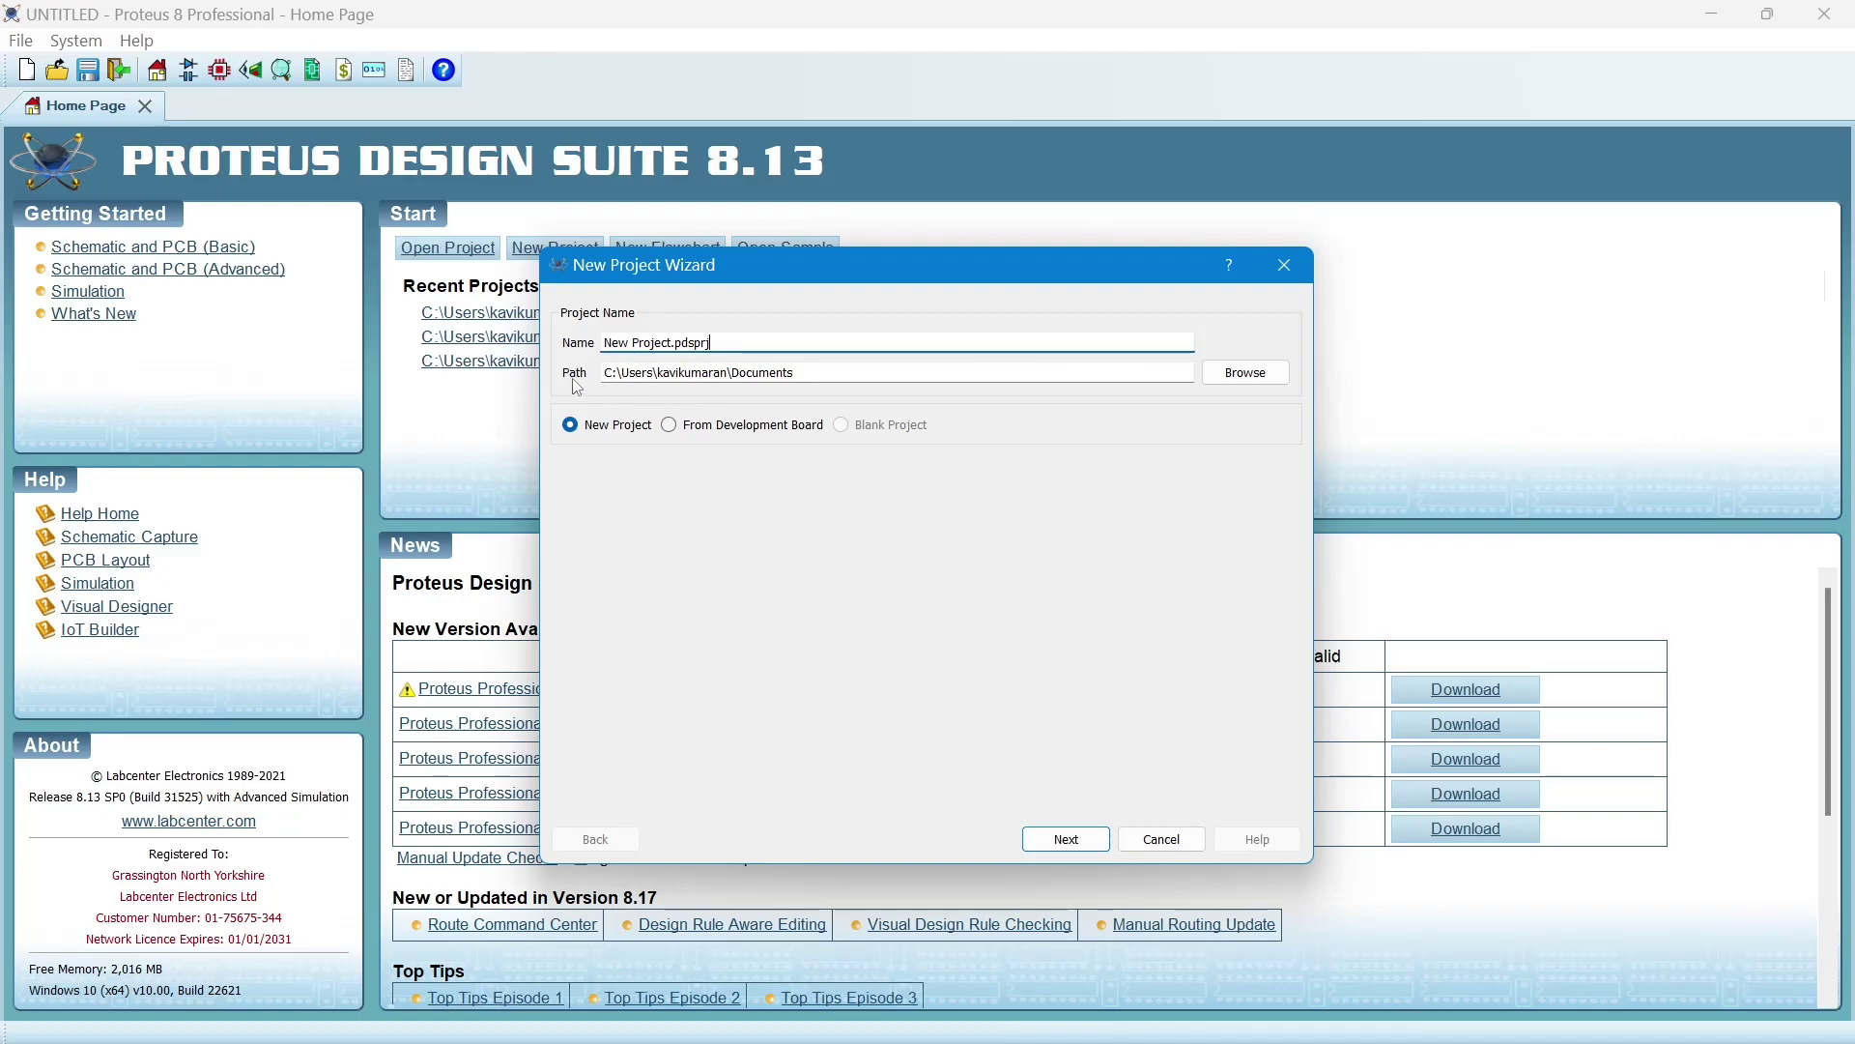
click(855, 380)
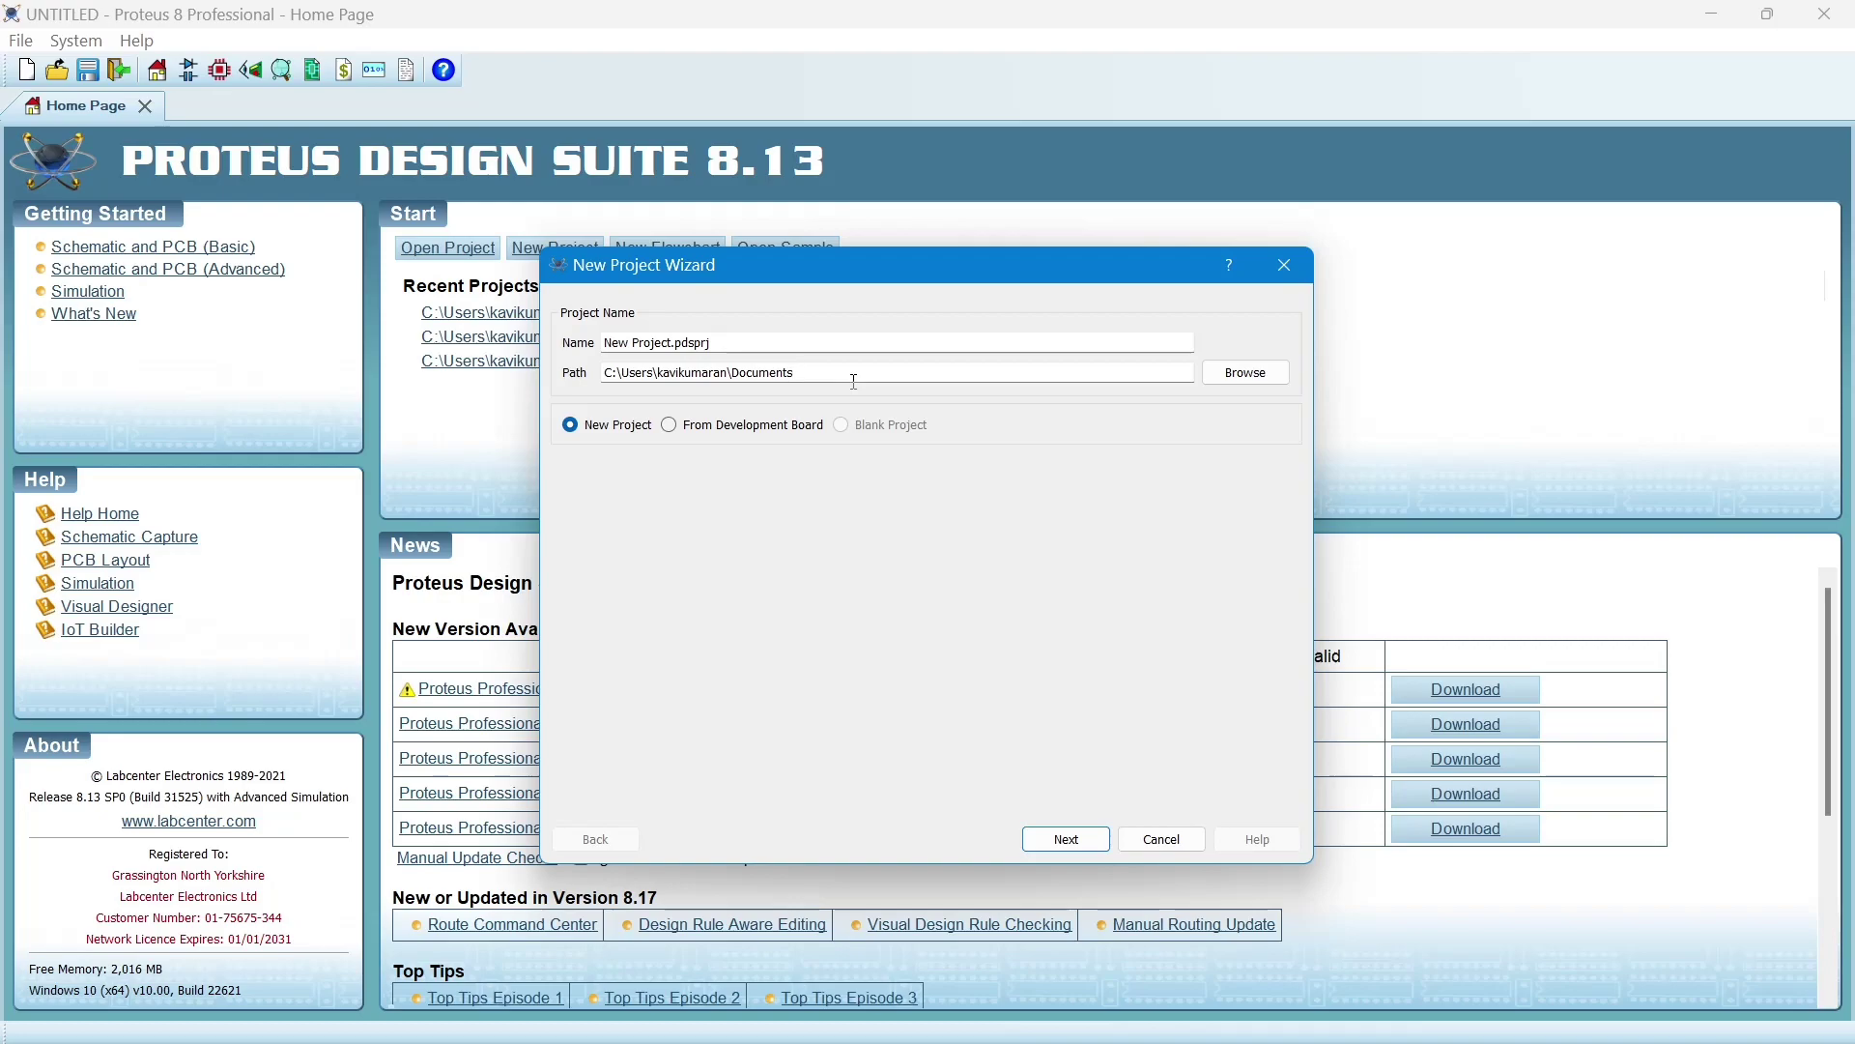
click(1258, 377)
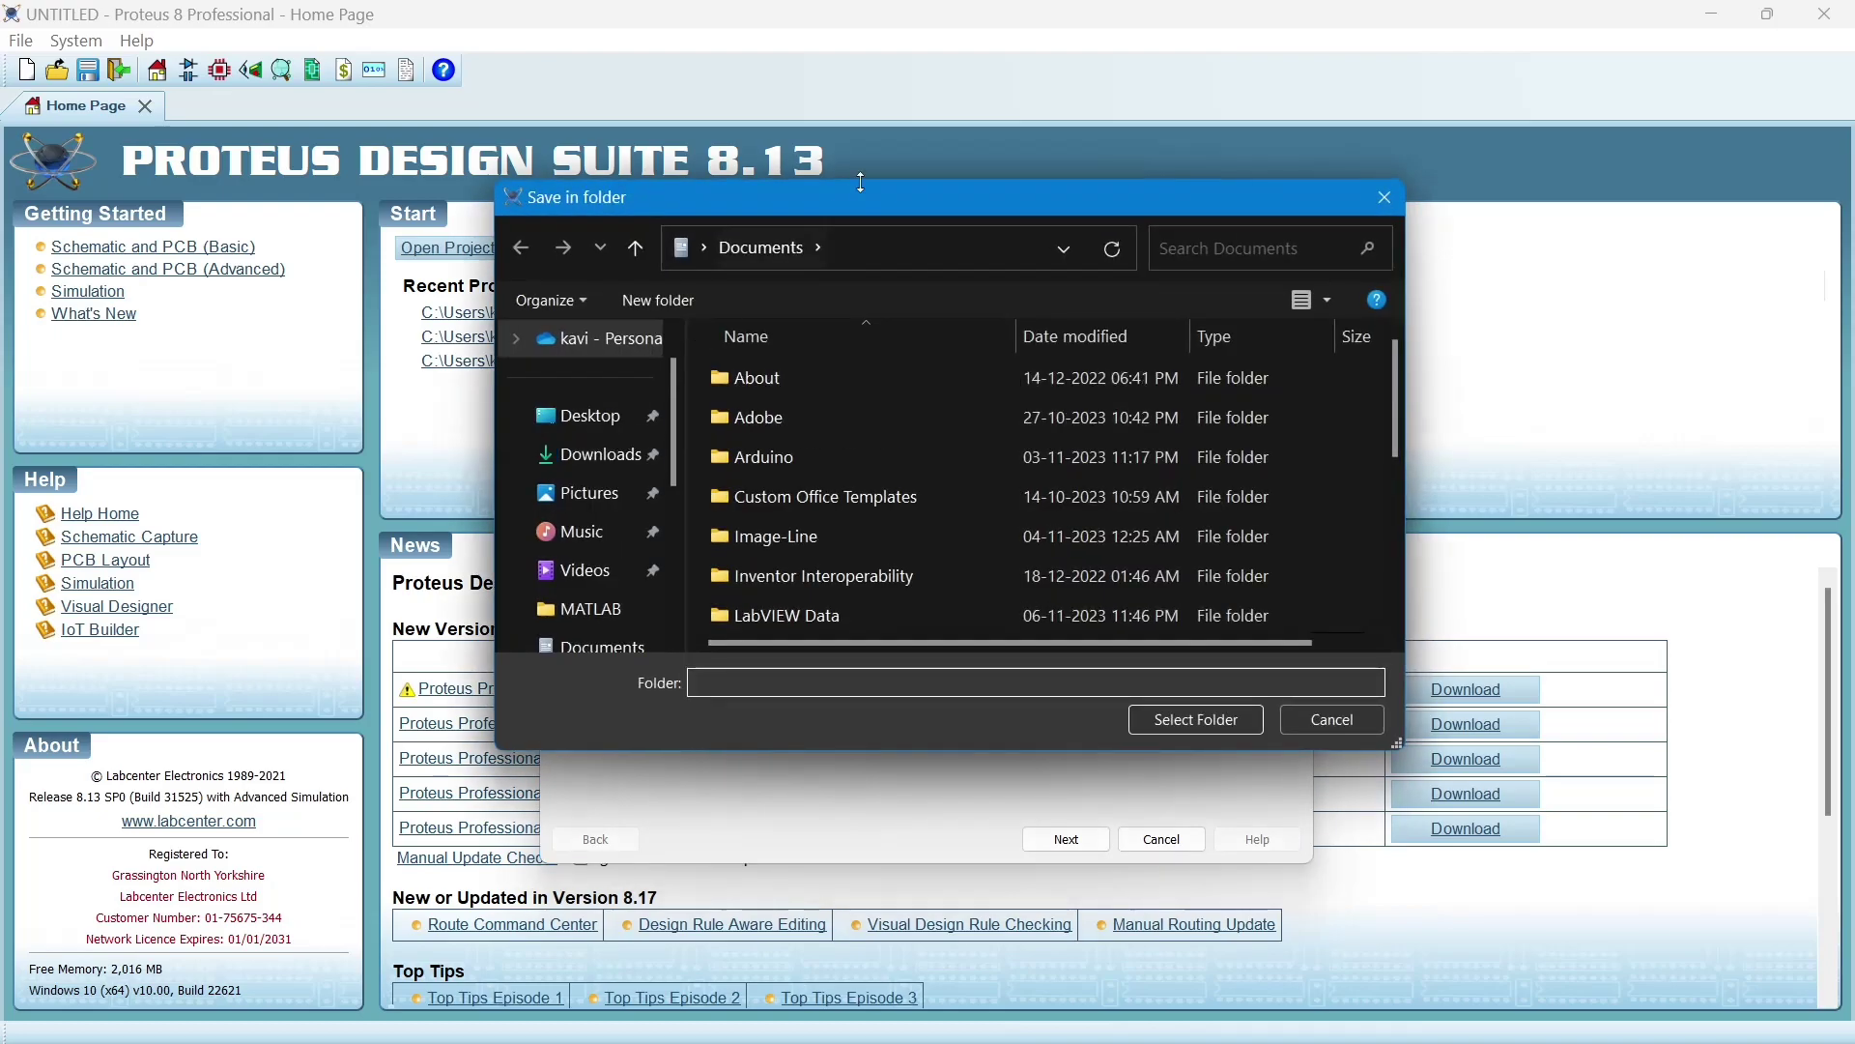
scroll(837, 379, down, 2)
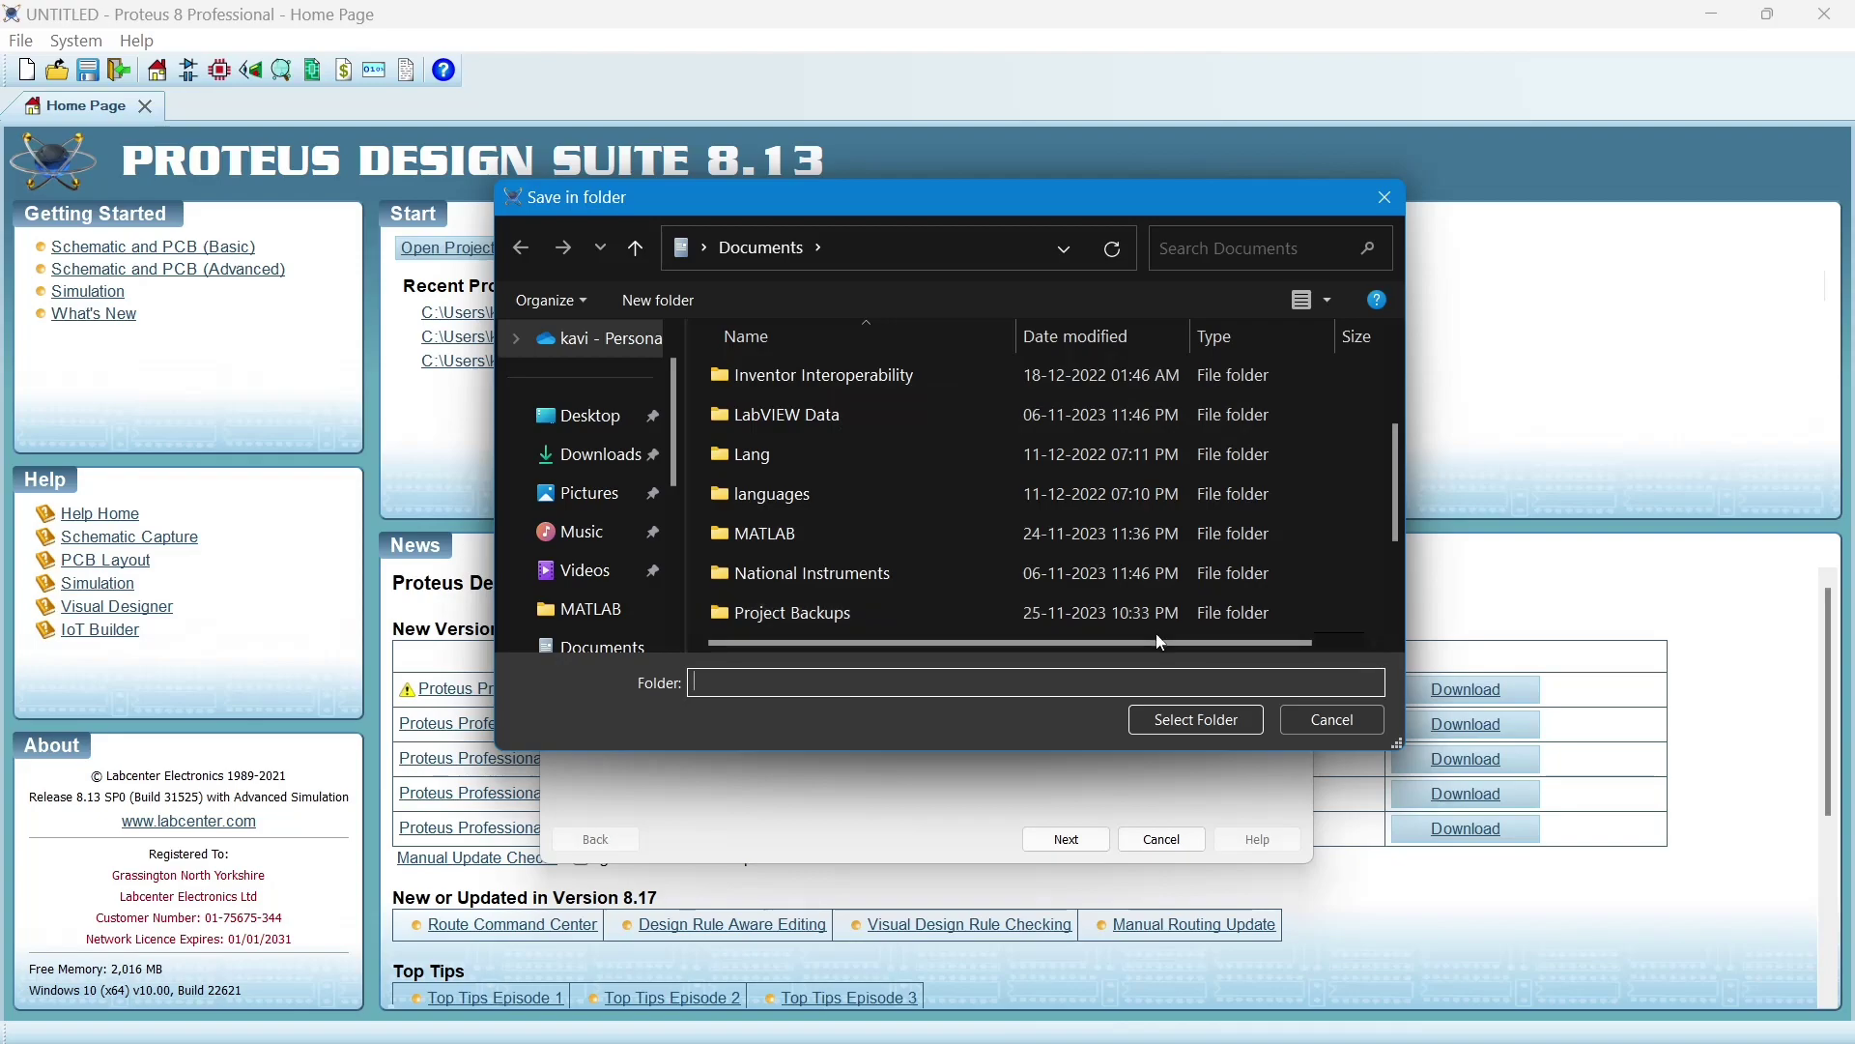
click(1378, 207)
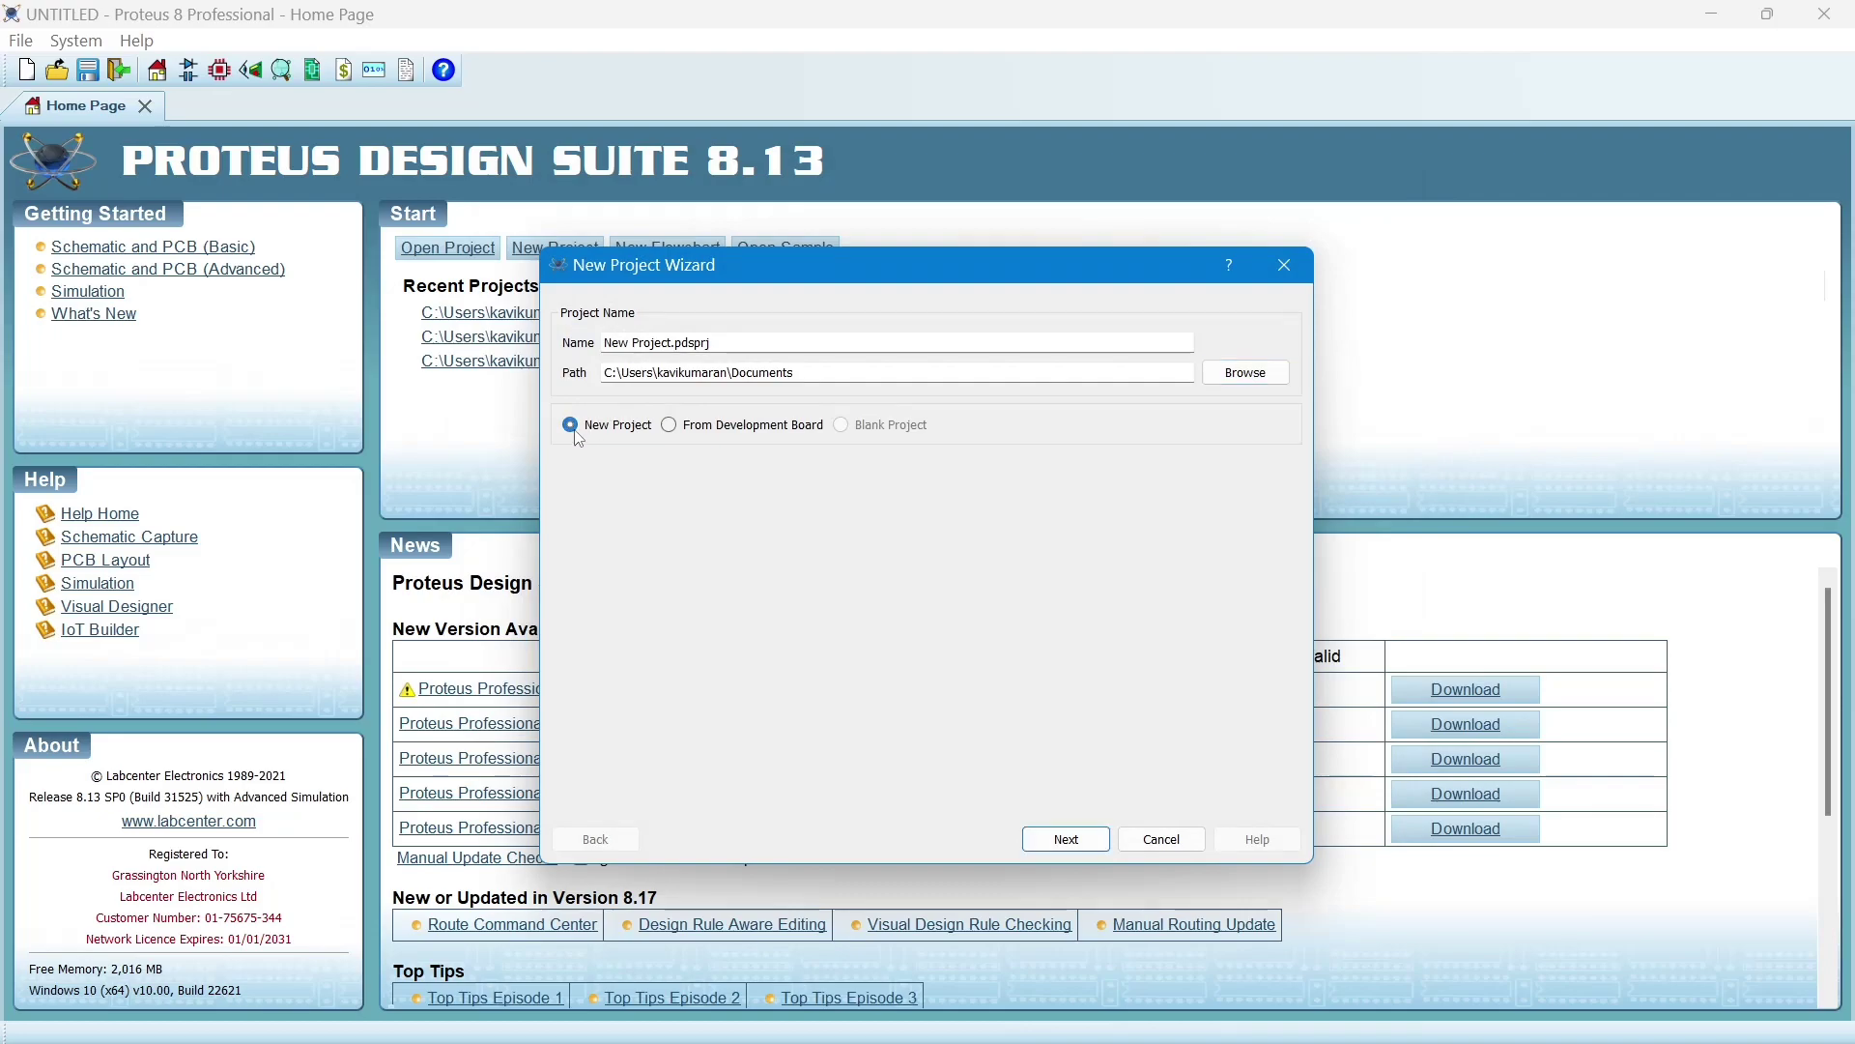
Replace the existing project of the same name and create a schematic from the DEFAULT template.
click(1067, 839)
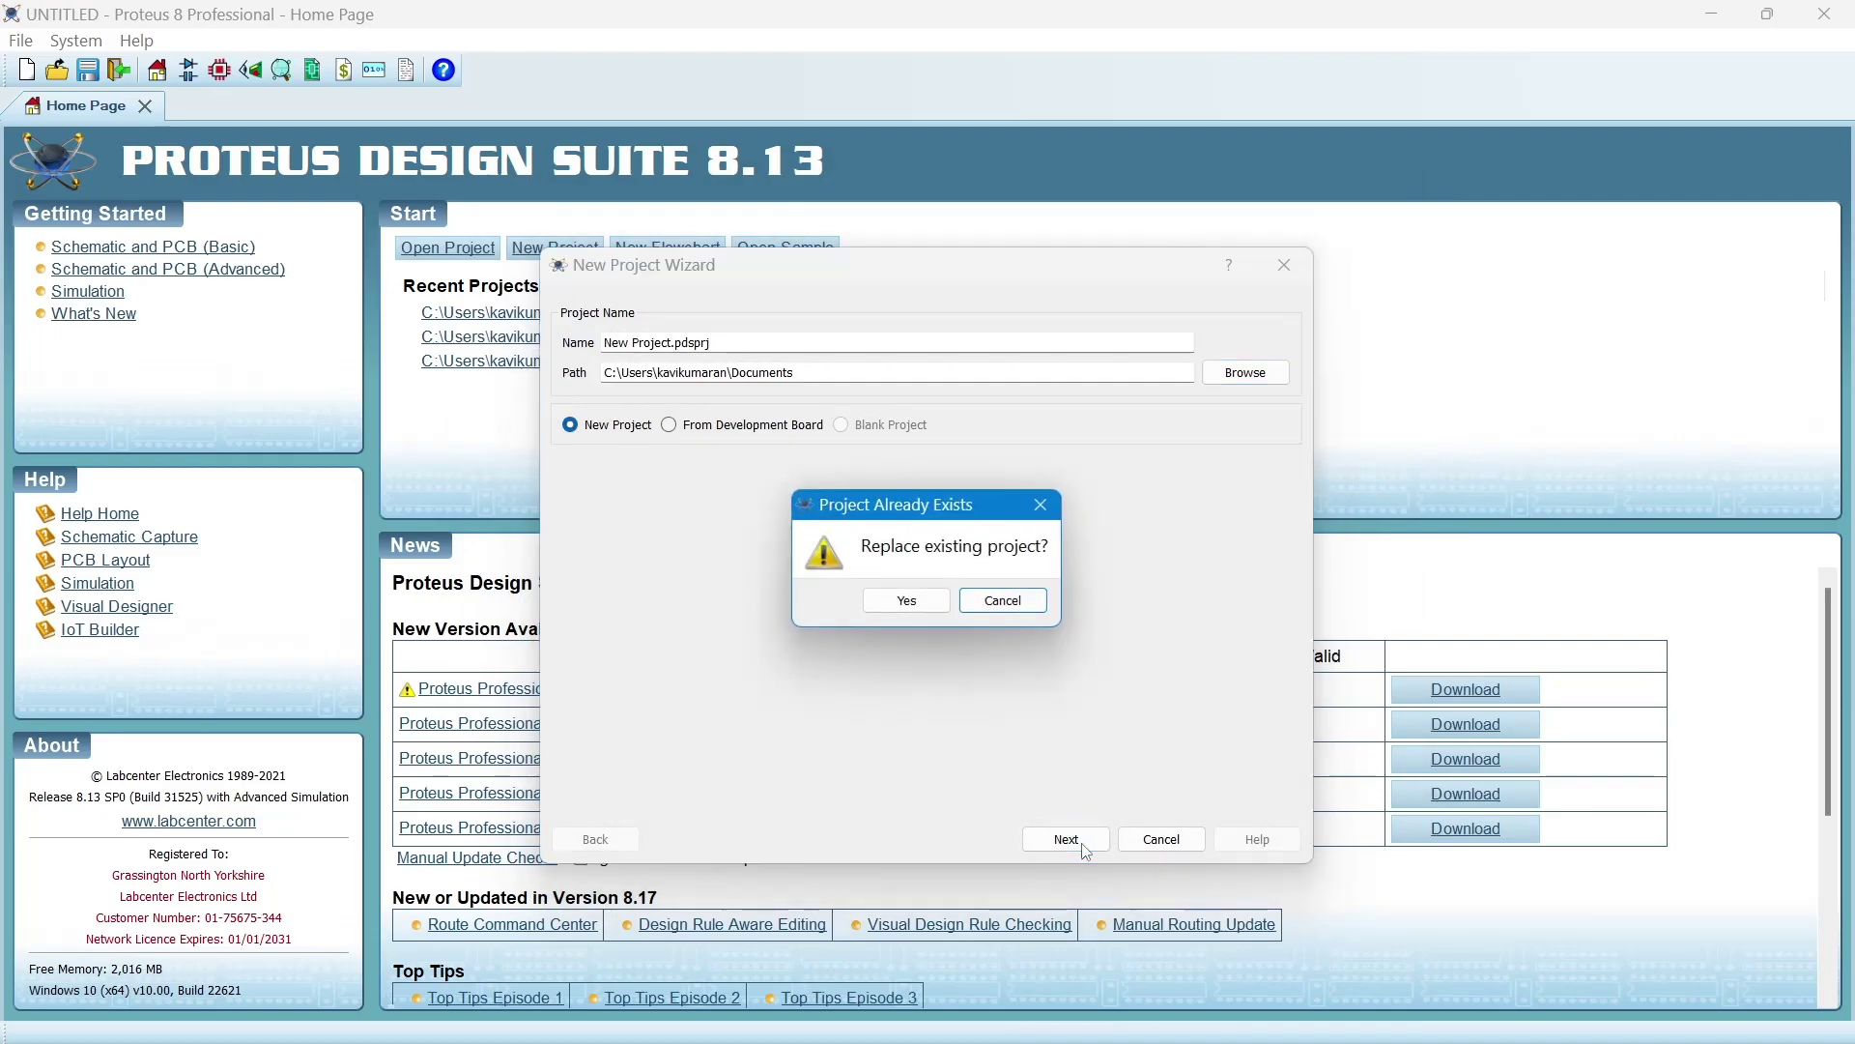
click(906, 600)
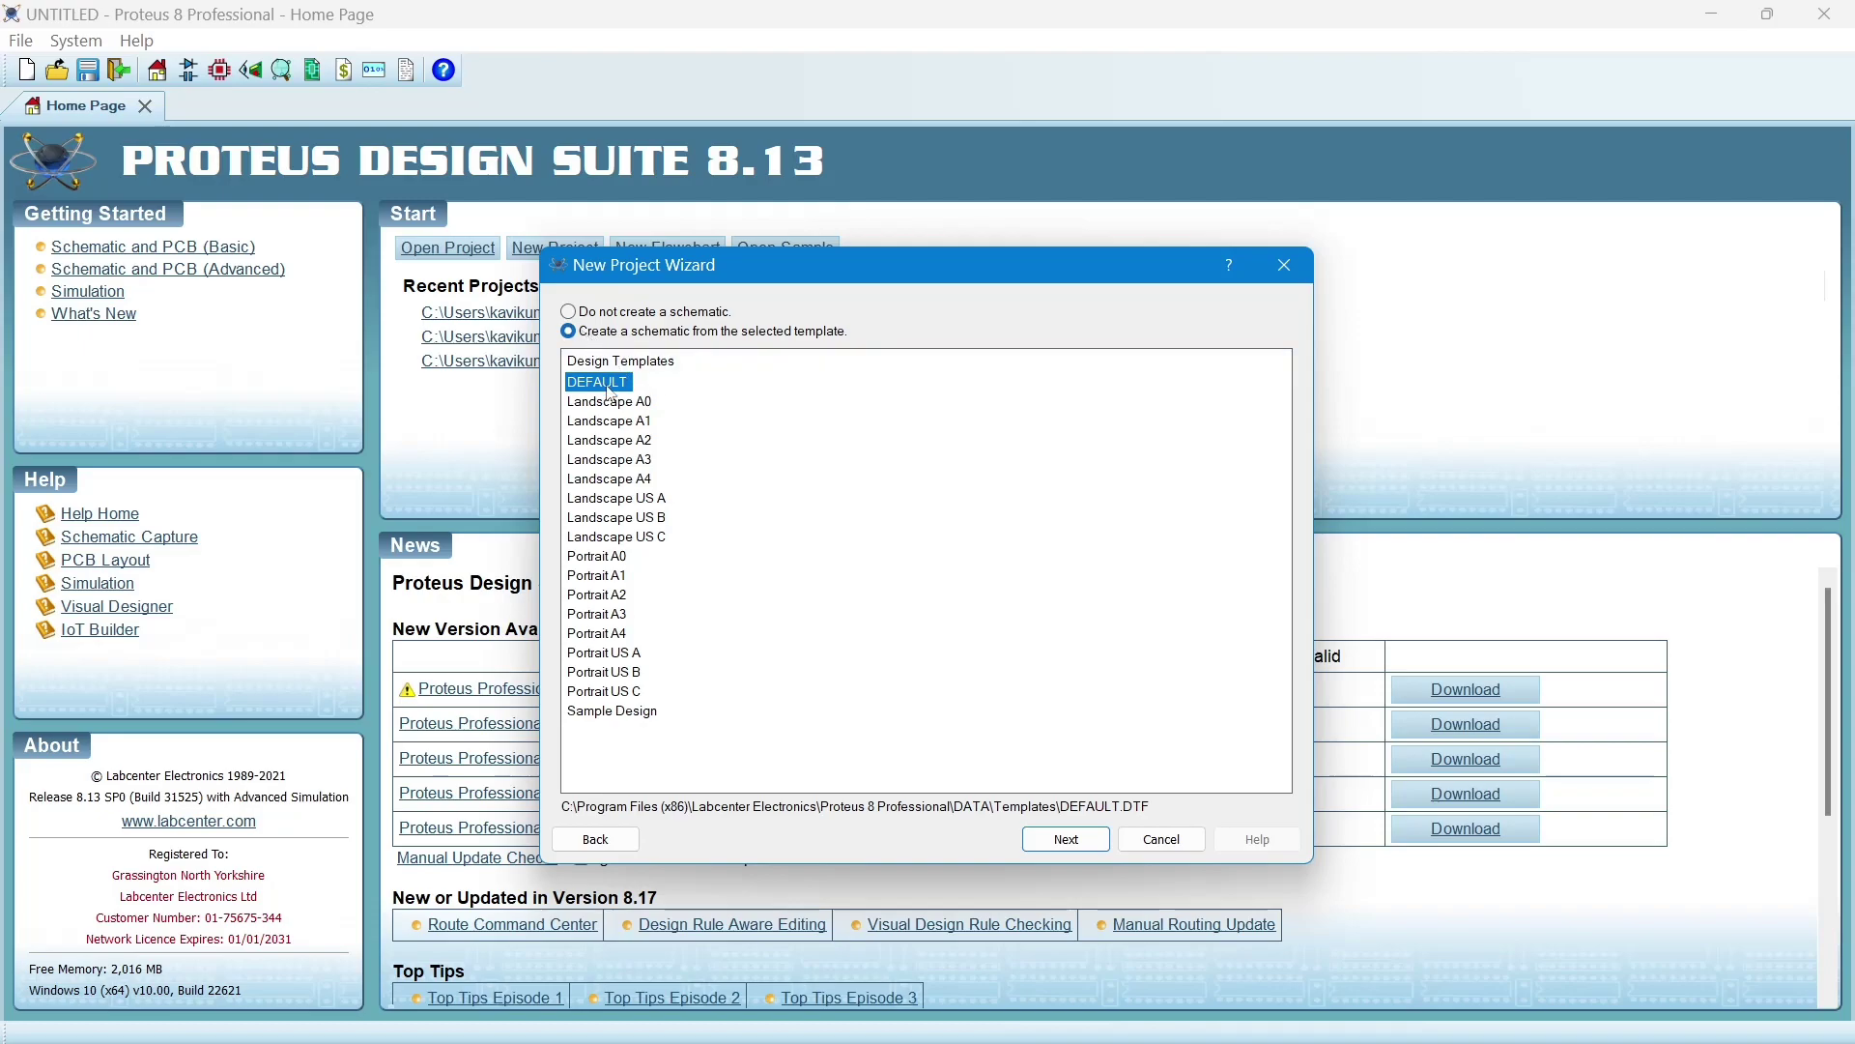
click(717, 337)
click(604, 384)
click(1076, 847)
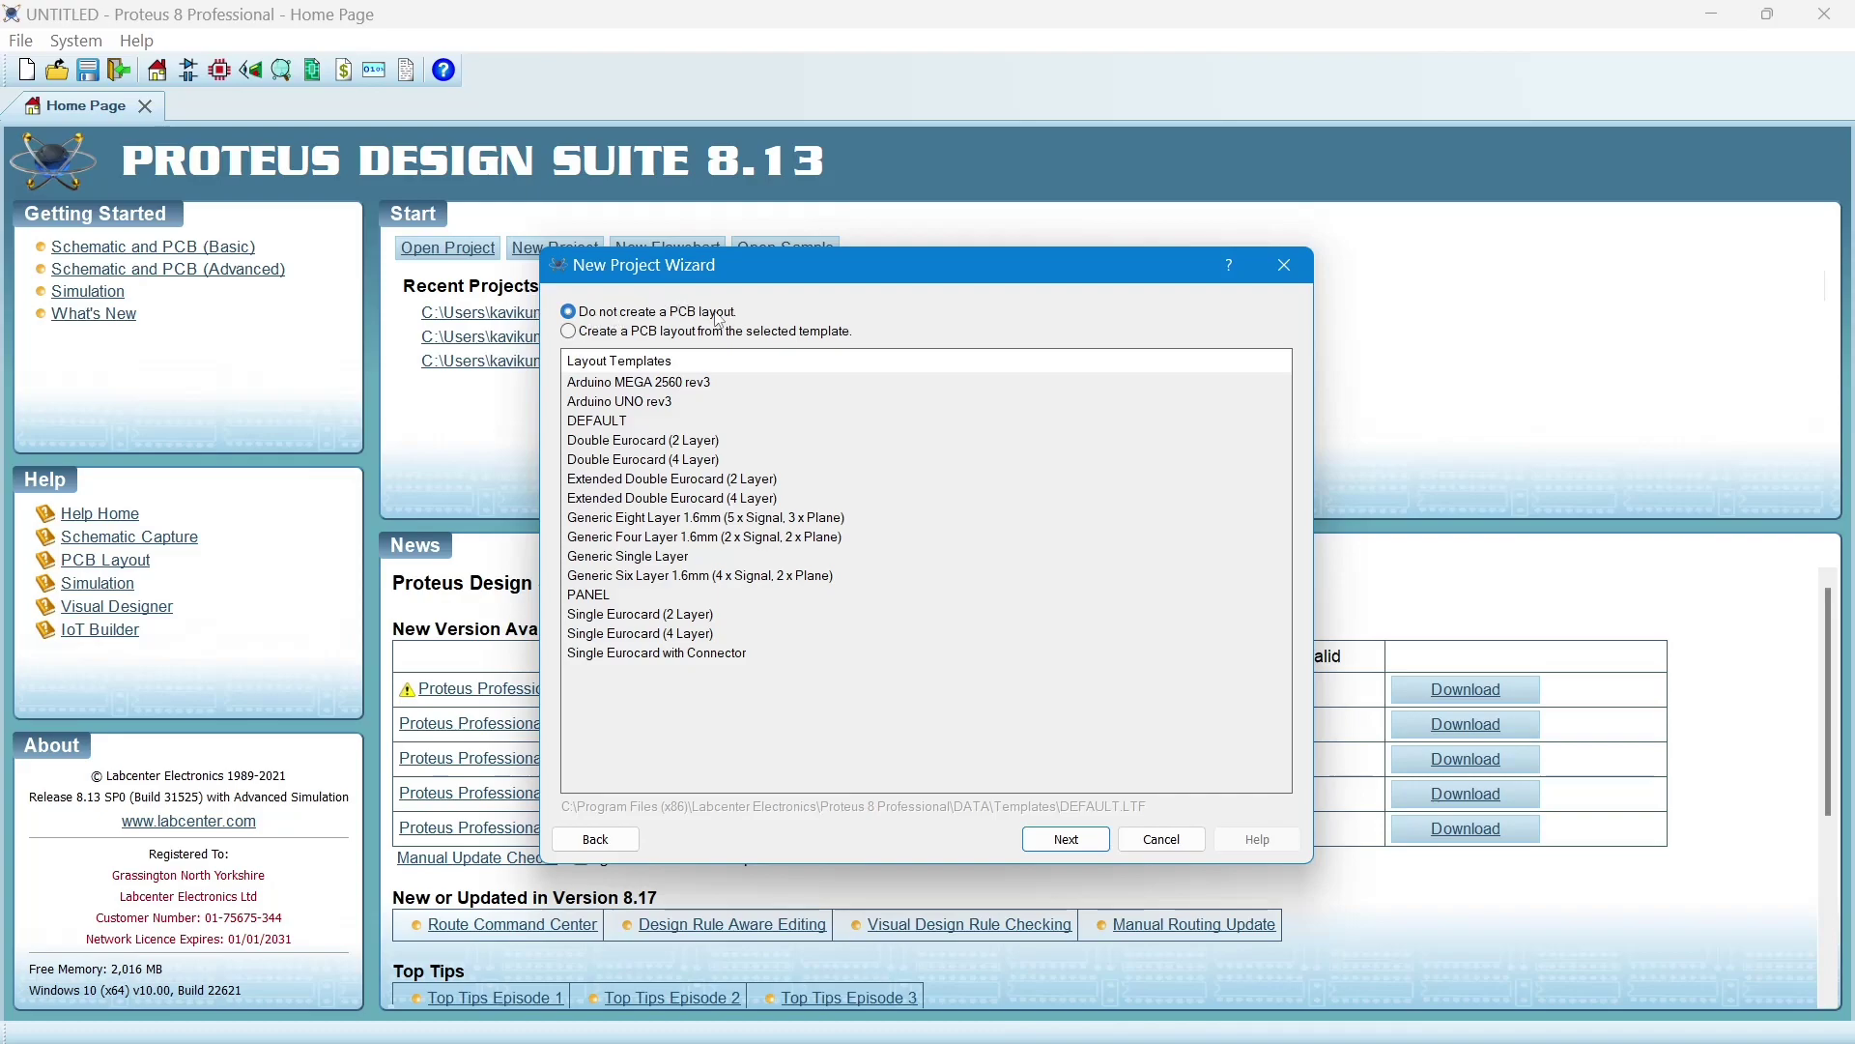
Finish creating the project with no PCB layout and no firmware project.
click(1084, 847)
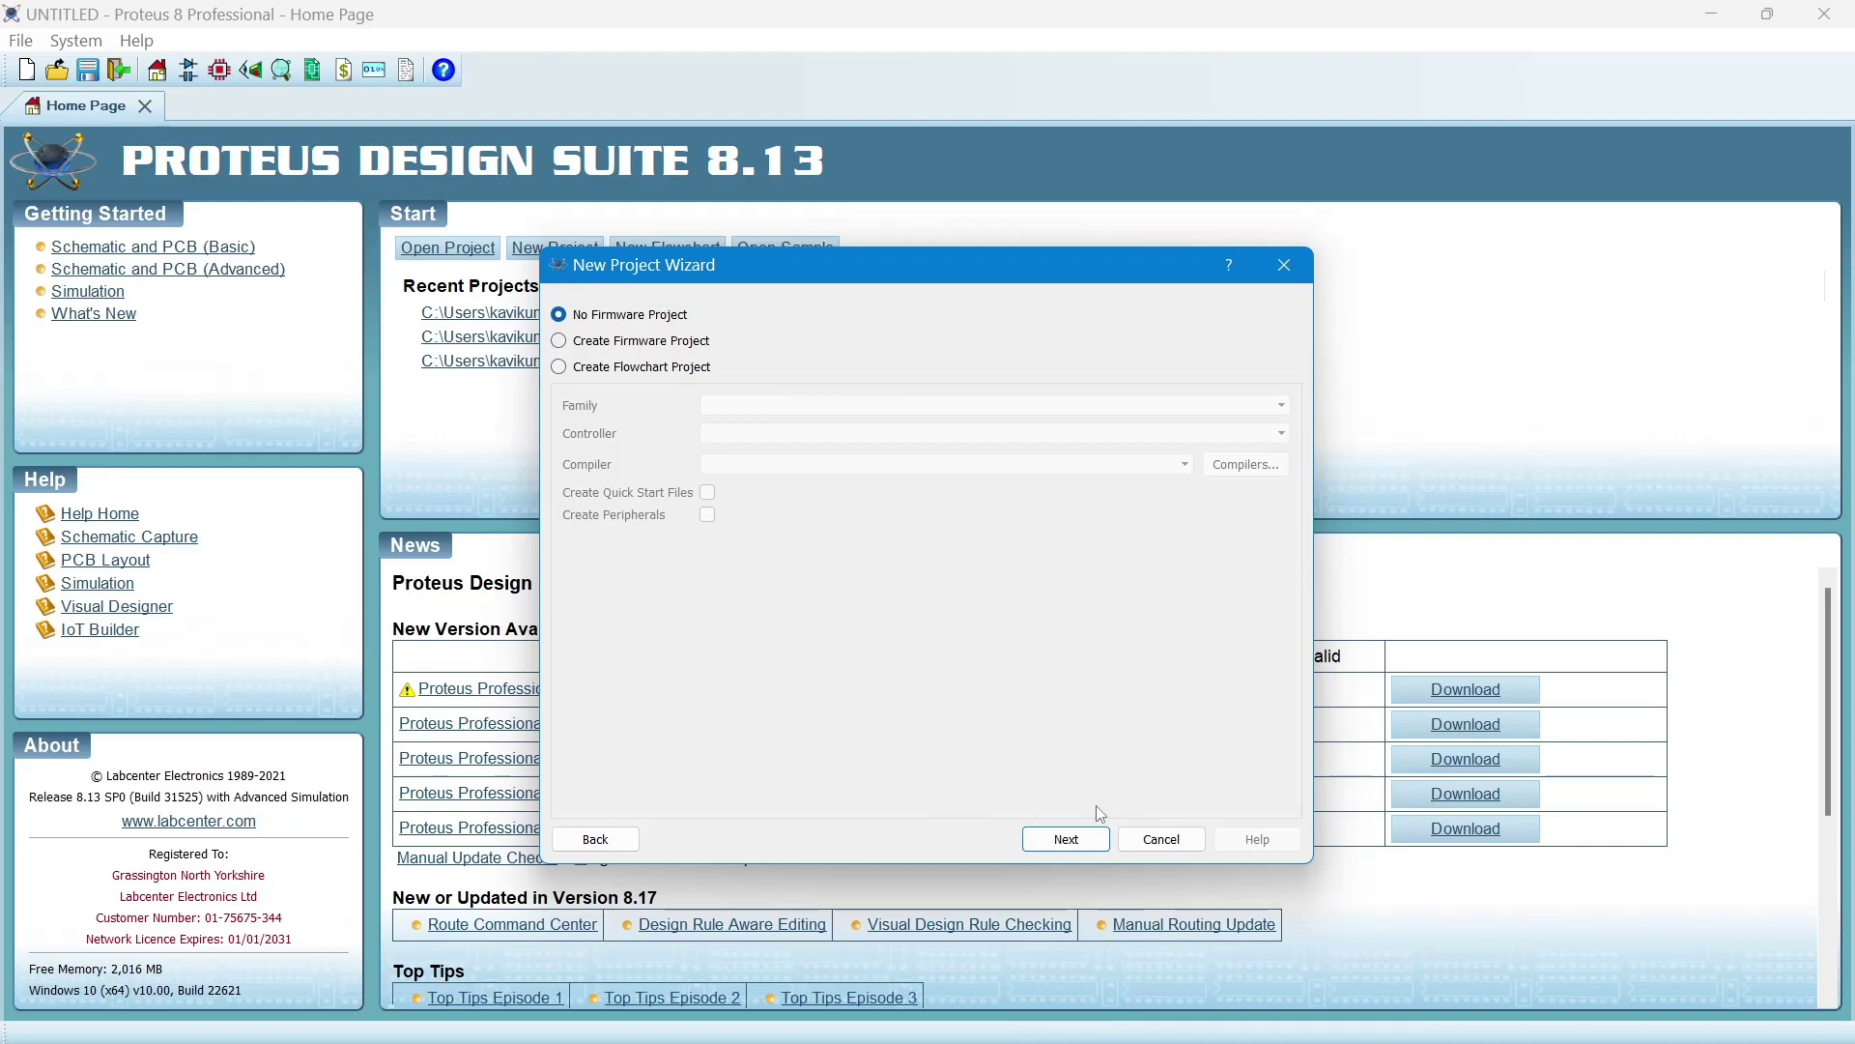
click(1069, 849)
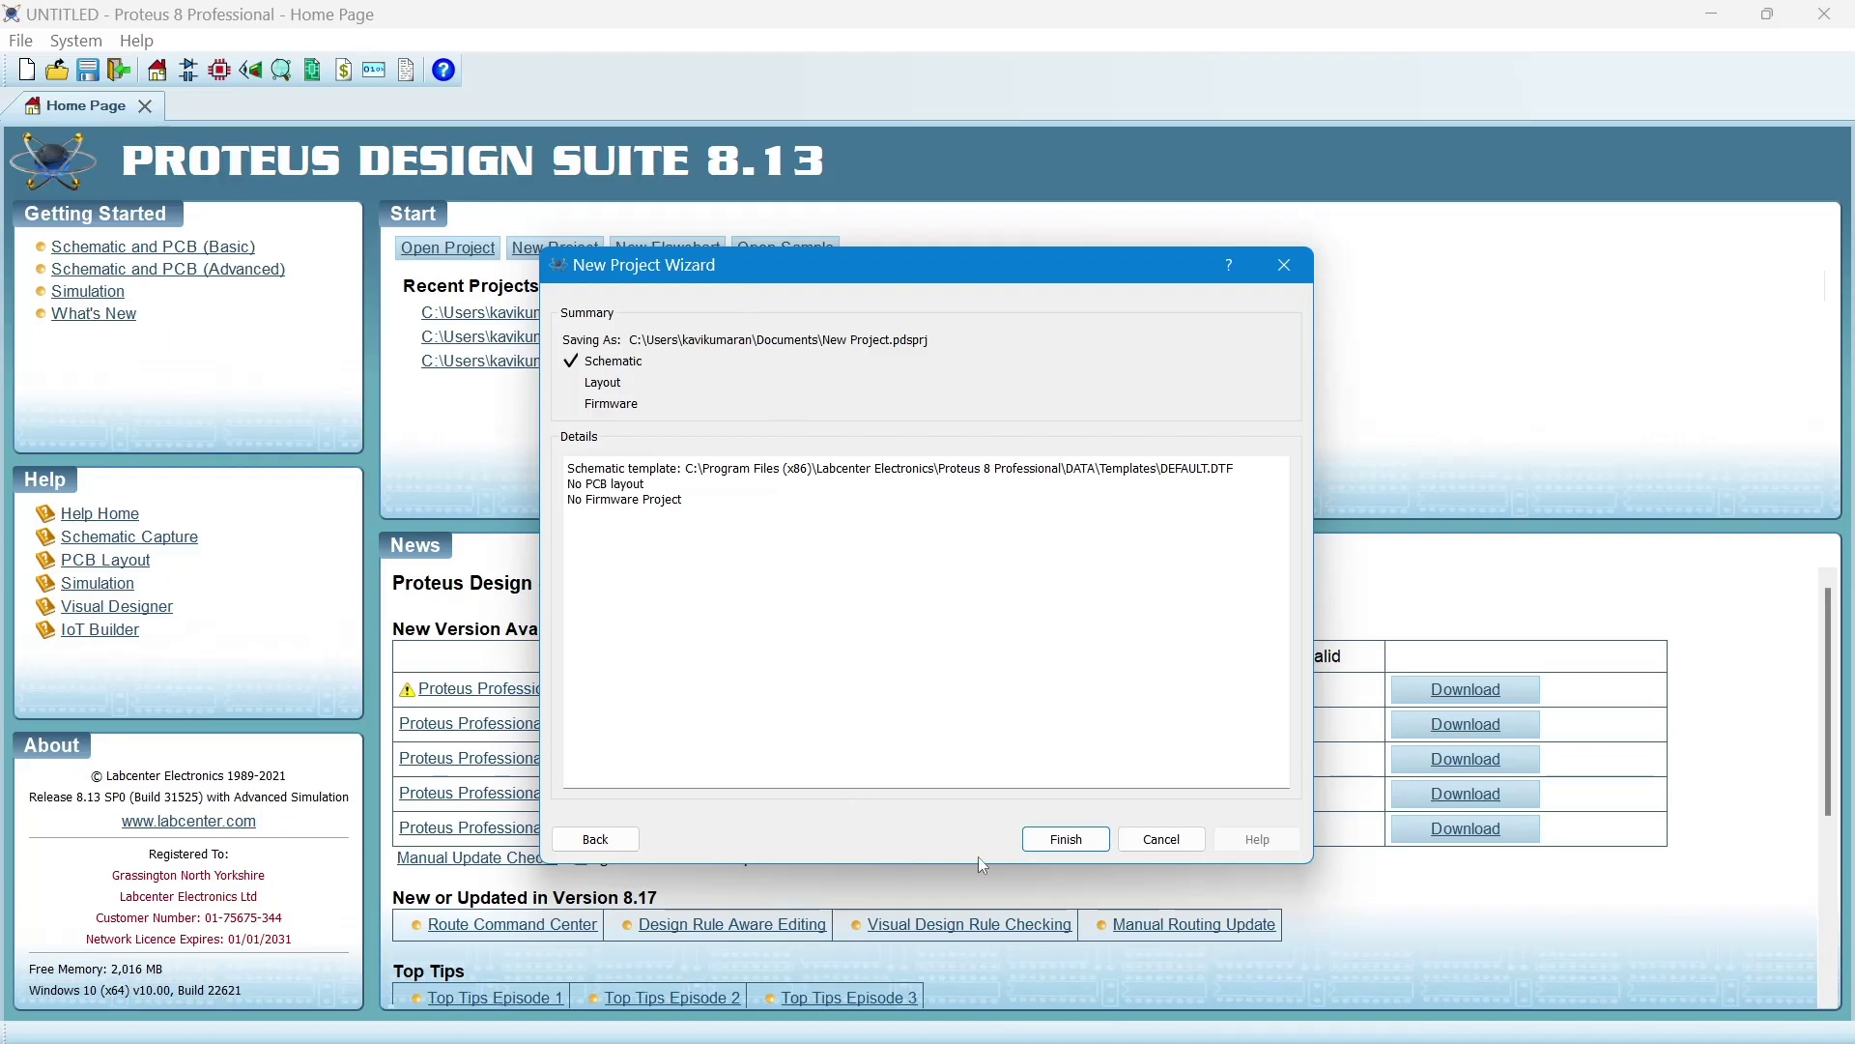
click(1069, 840)
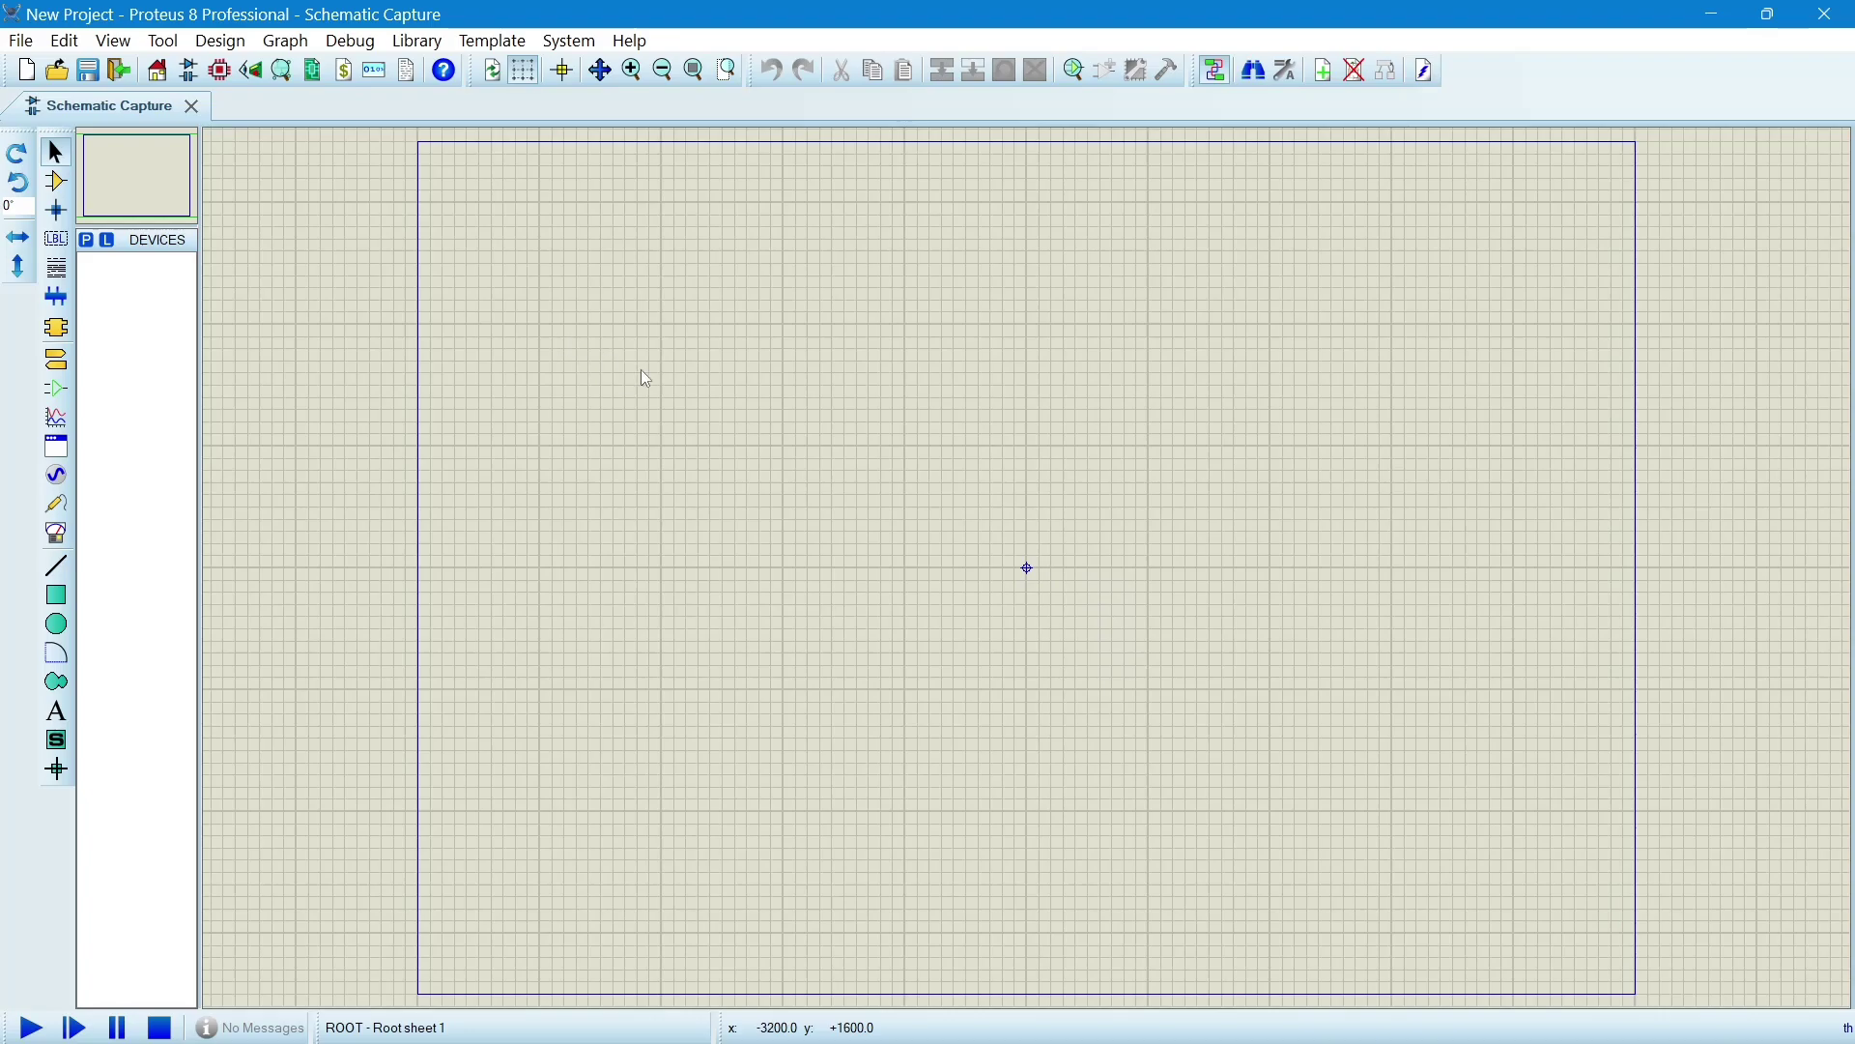
Search the device library for "resistor" and add the generic resistor symbol RES to the device list.
click(590, 319)
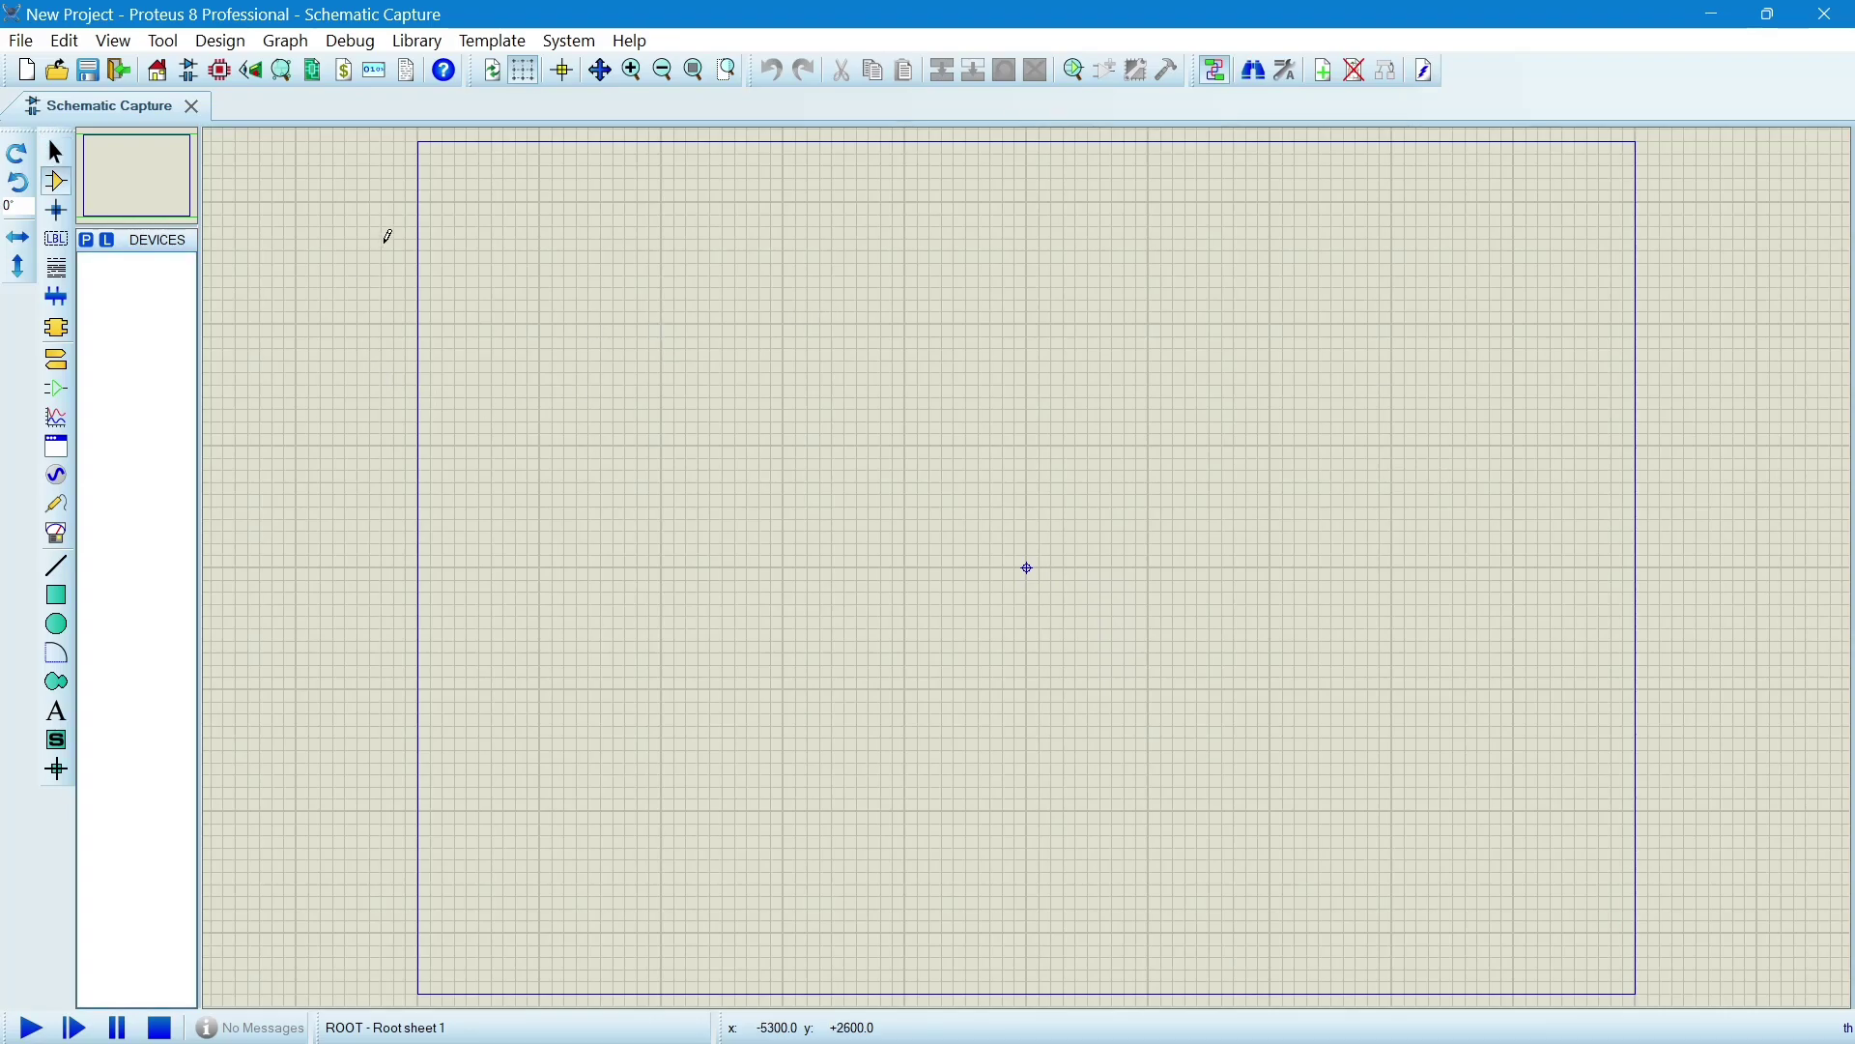
click(86, 242)
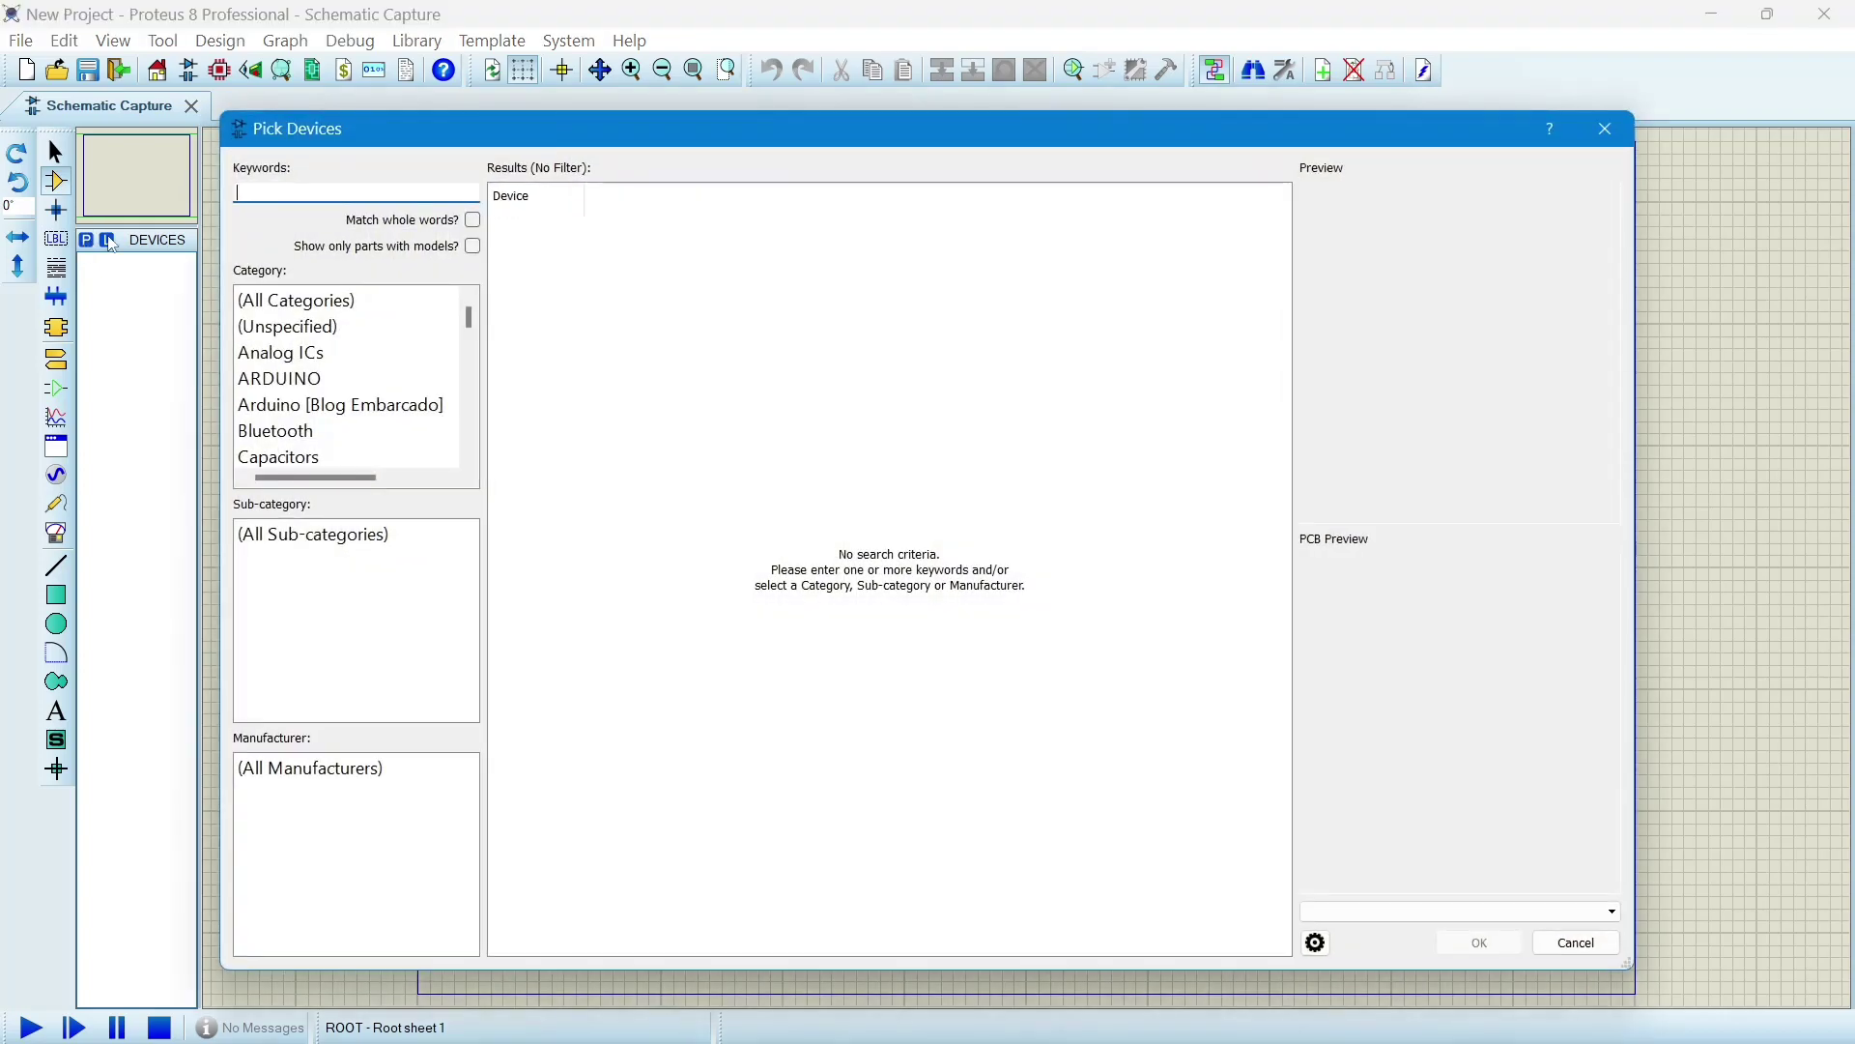
mouse_move(415, 123)
mouse_down()
mouse_move(403, 20)
mouse_move(398, 100)
mouse_up()
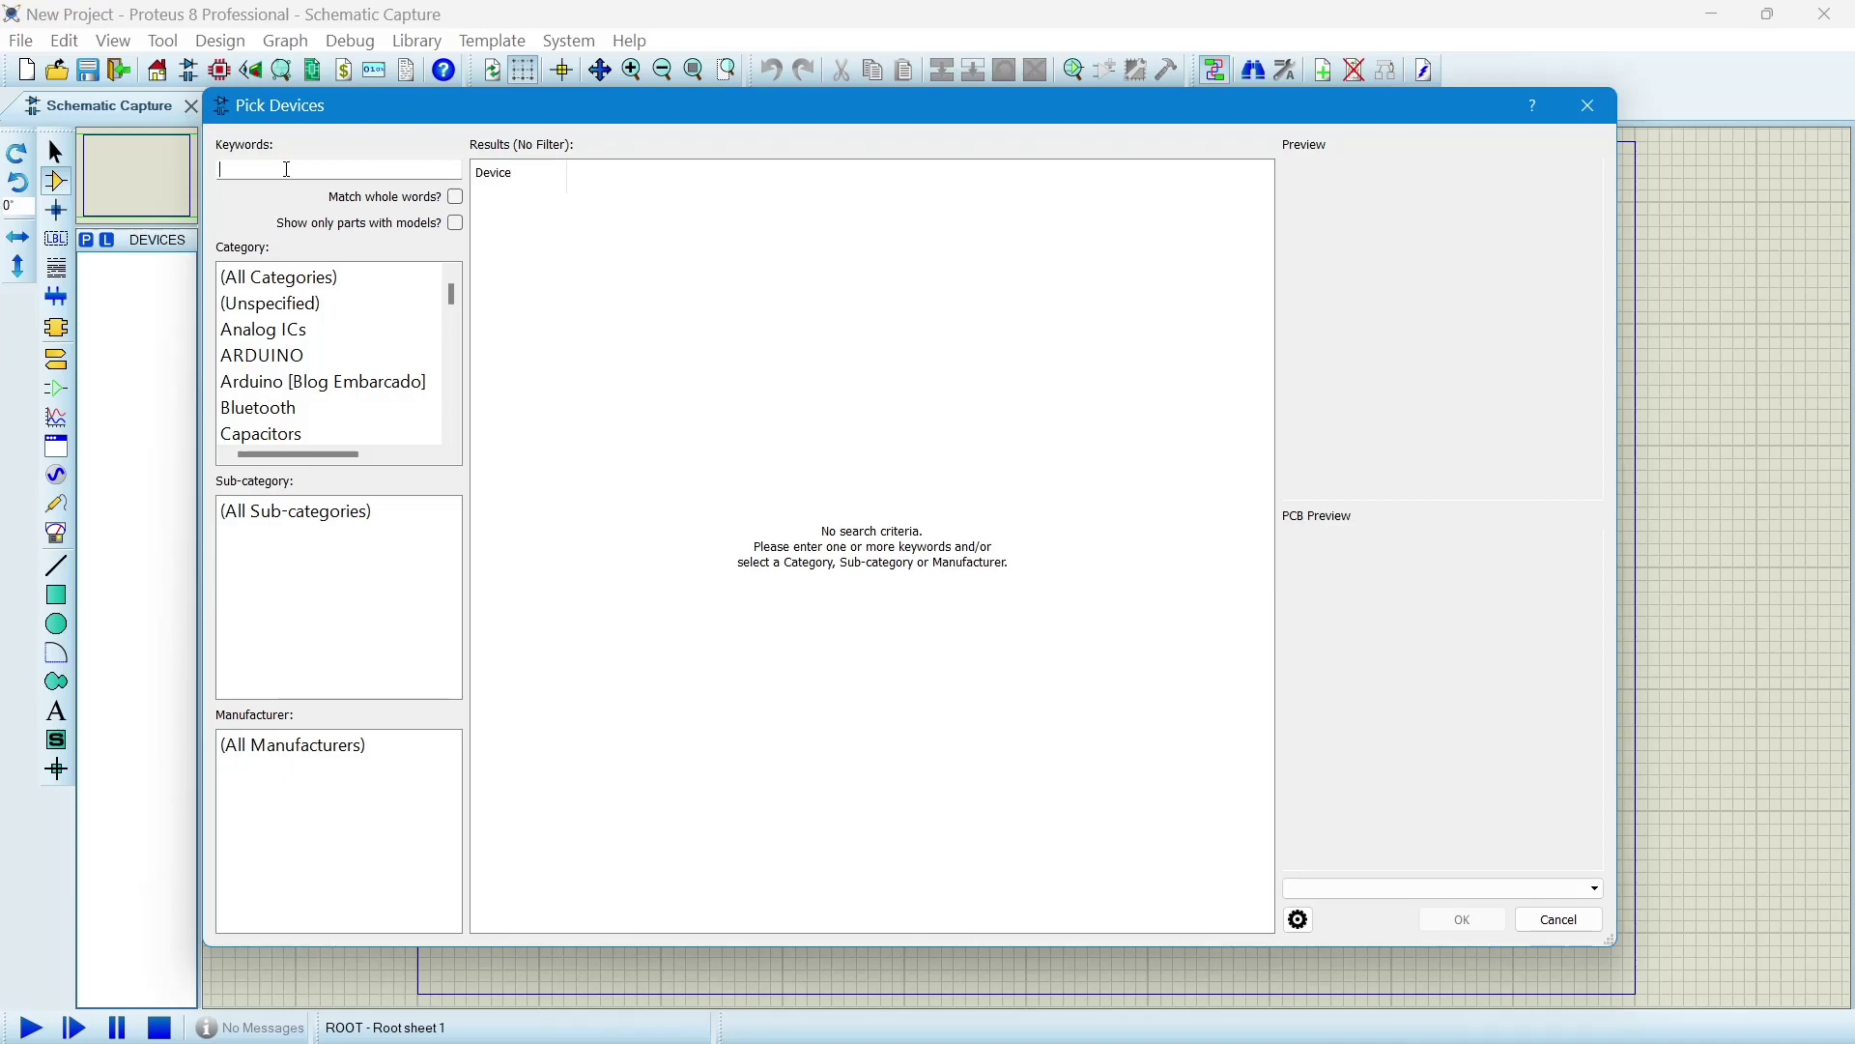
text(resi)
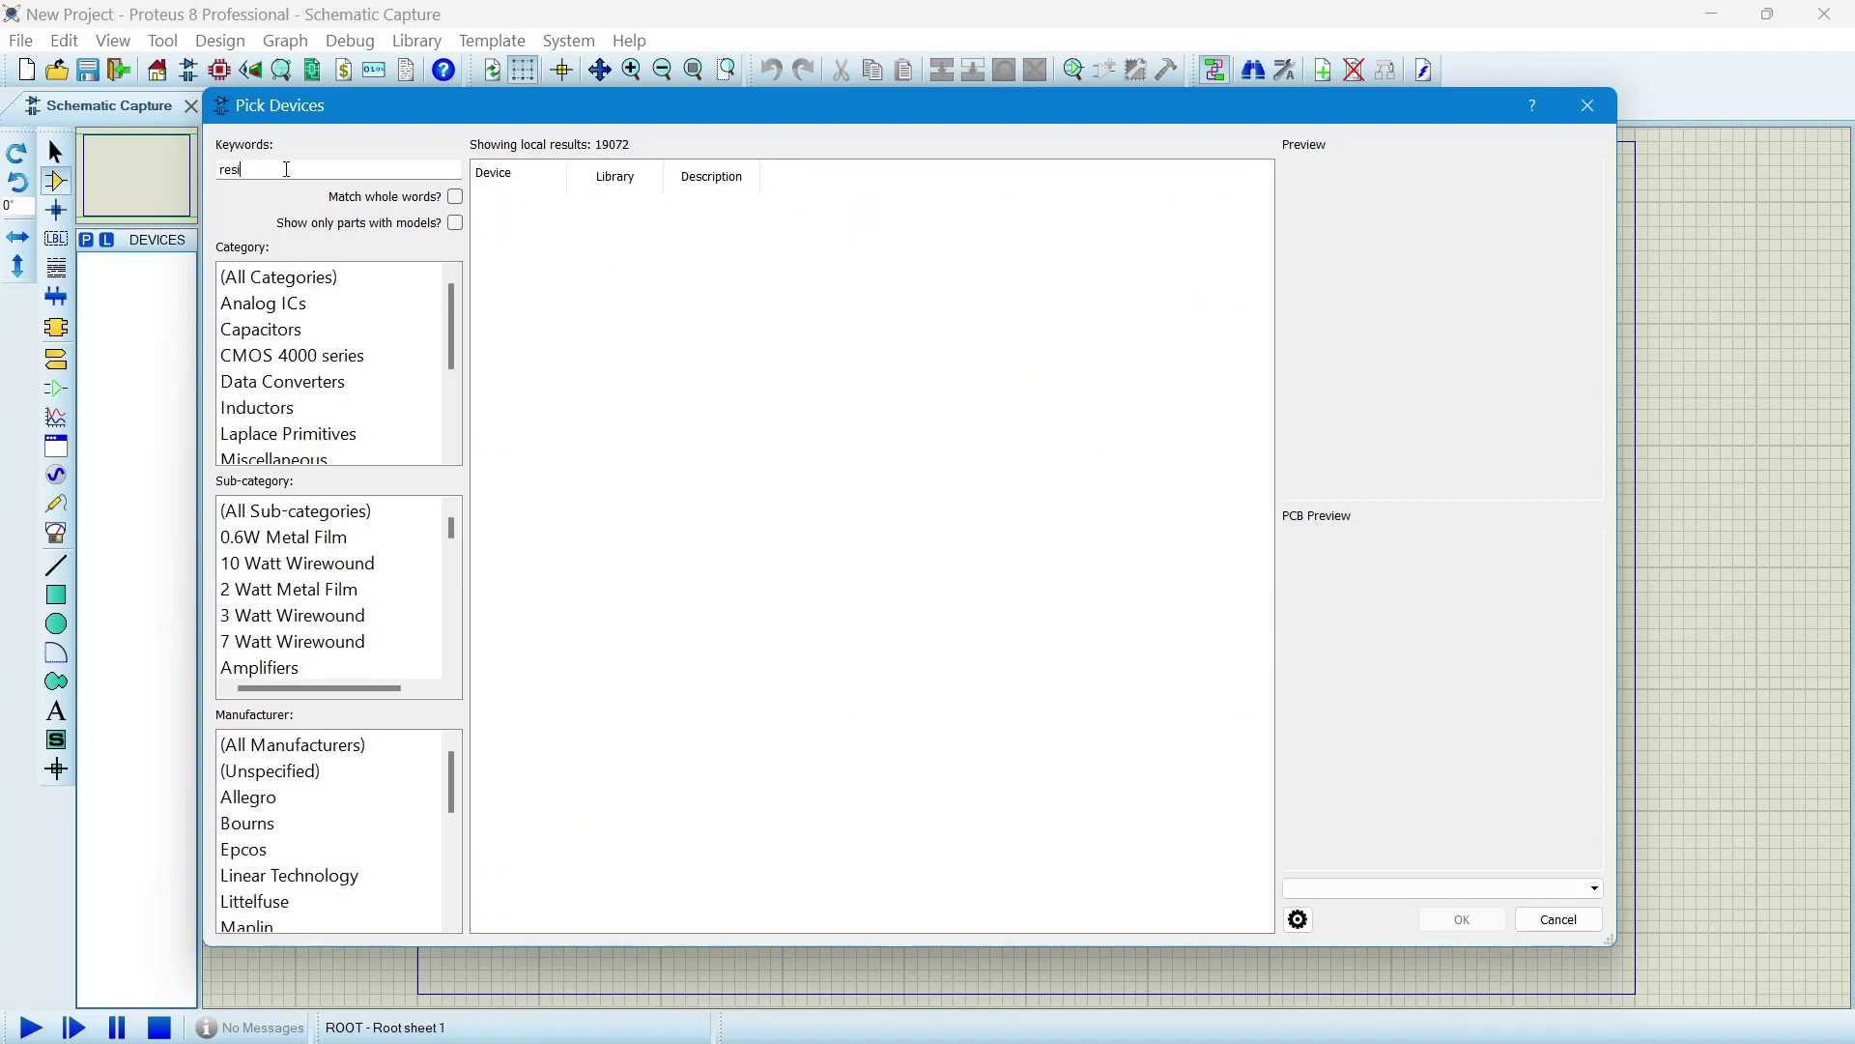
text(stor)
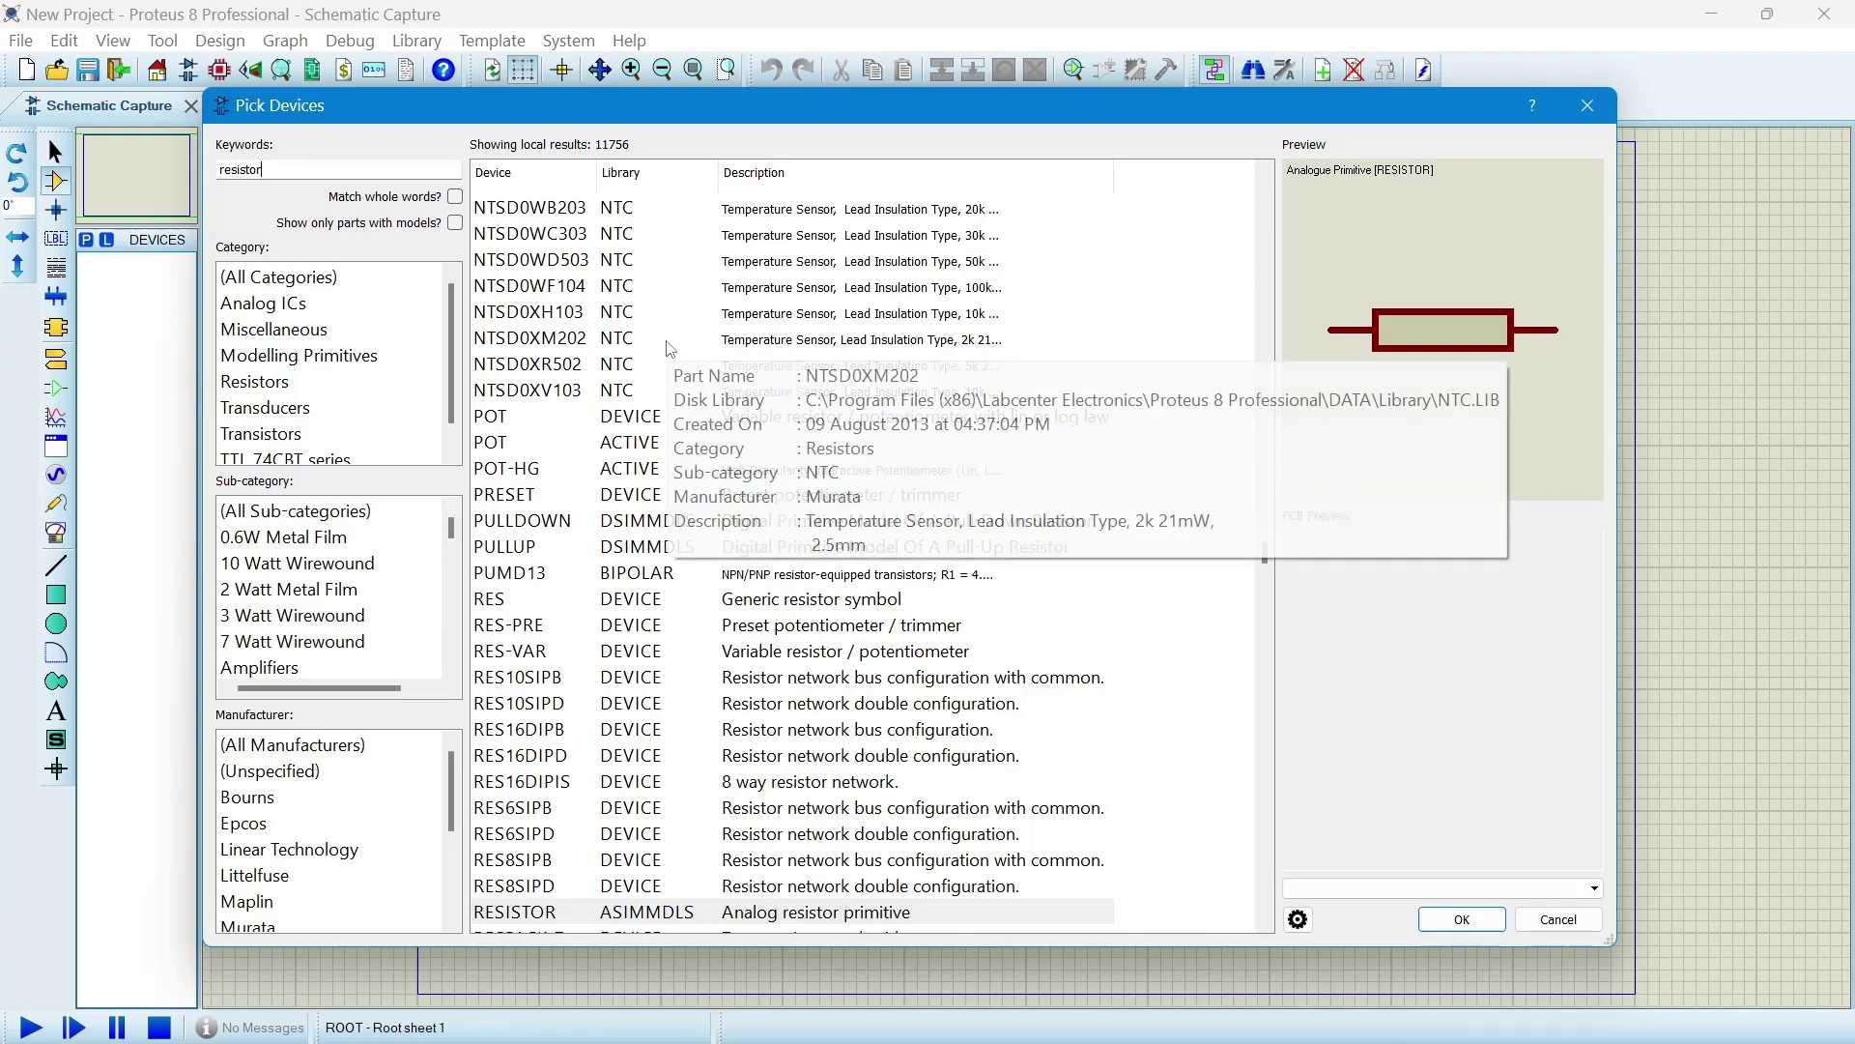
scroll(672, 376, up, 14)
scroll(676, 406, down, 8)
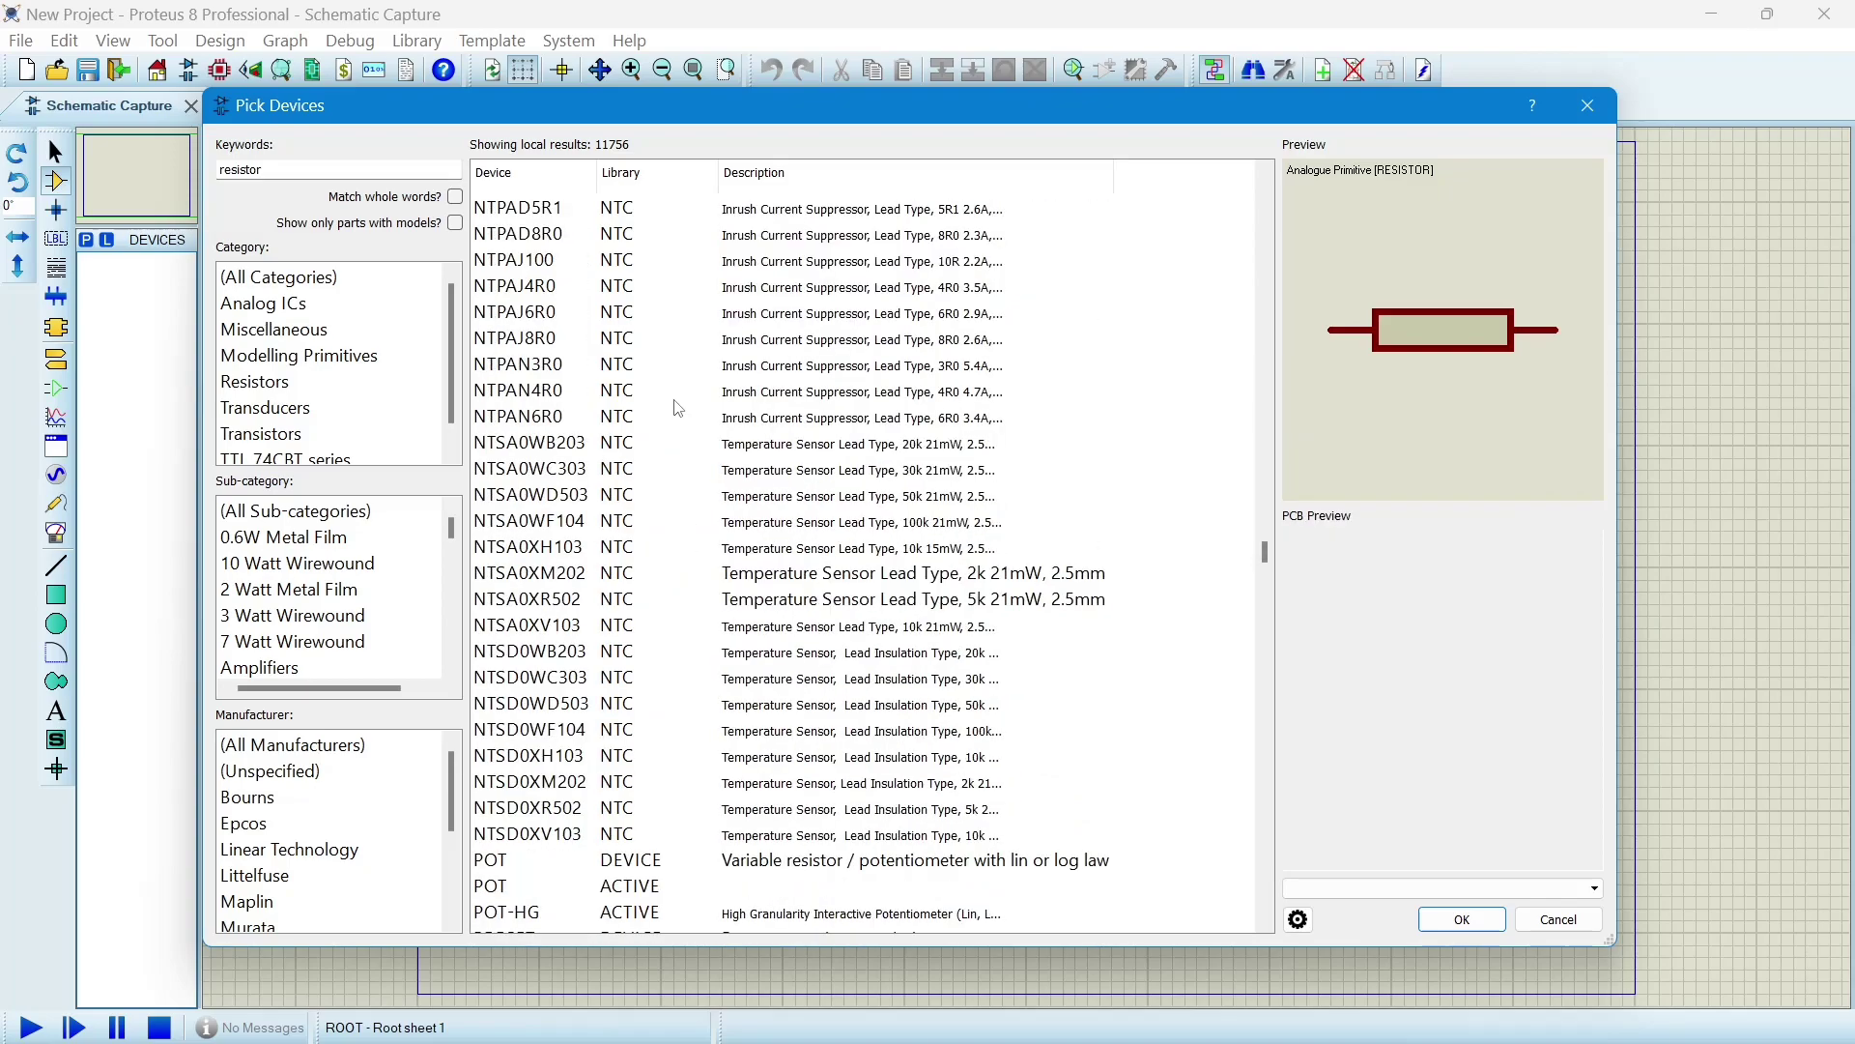
scroll(679, 408, down, 6)
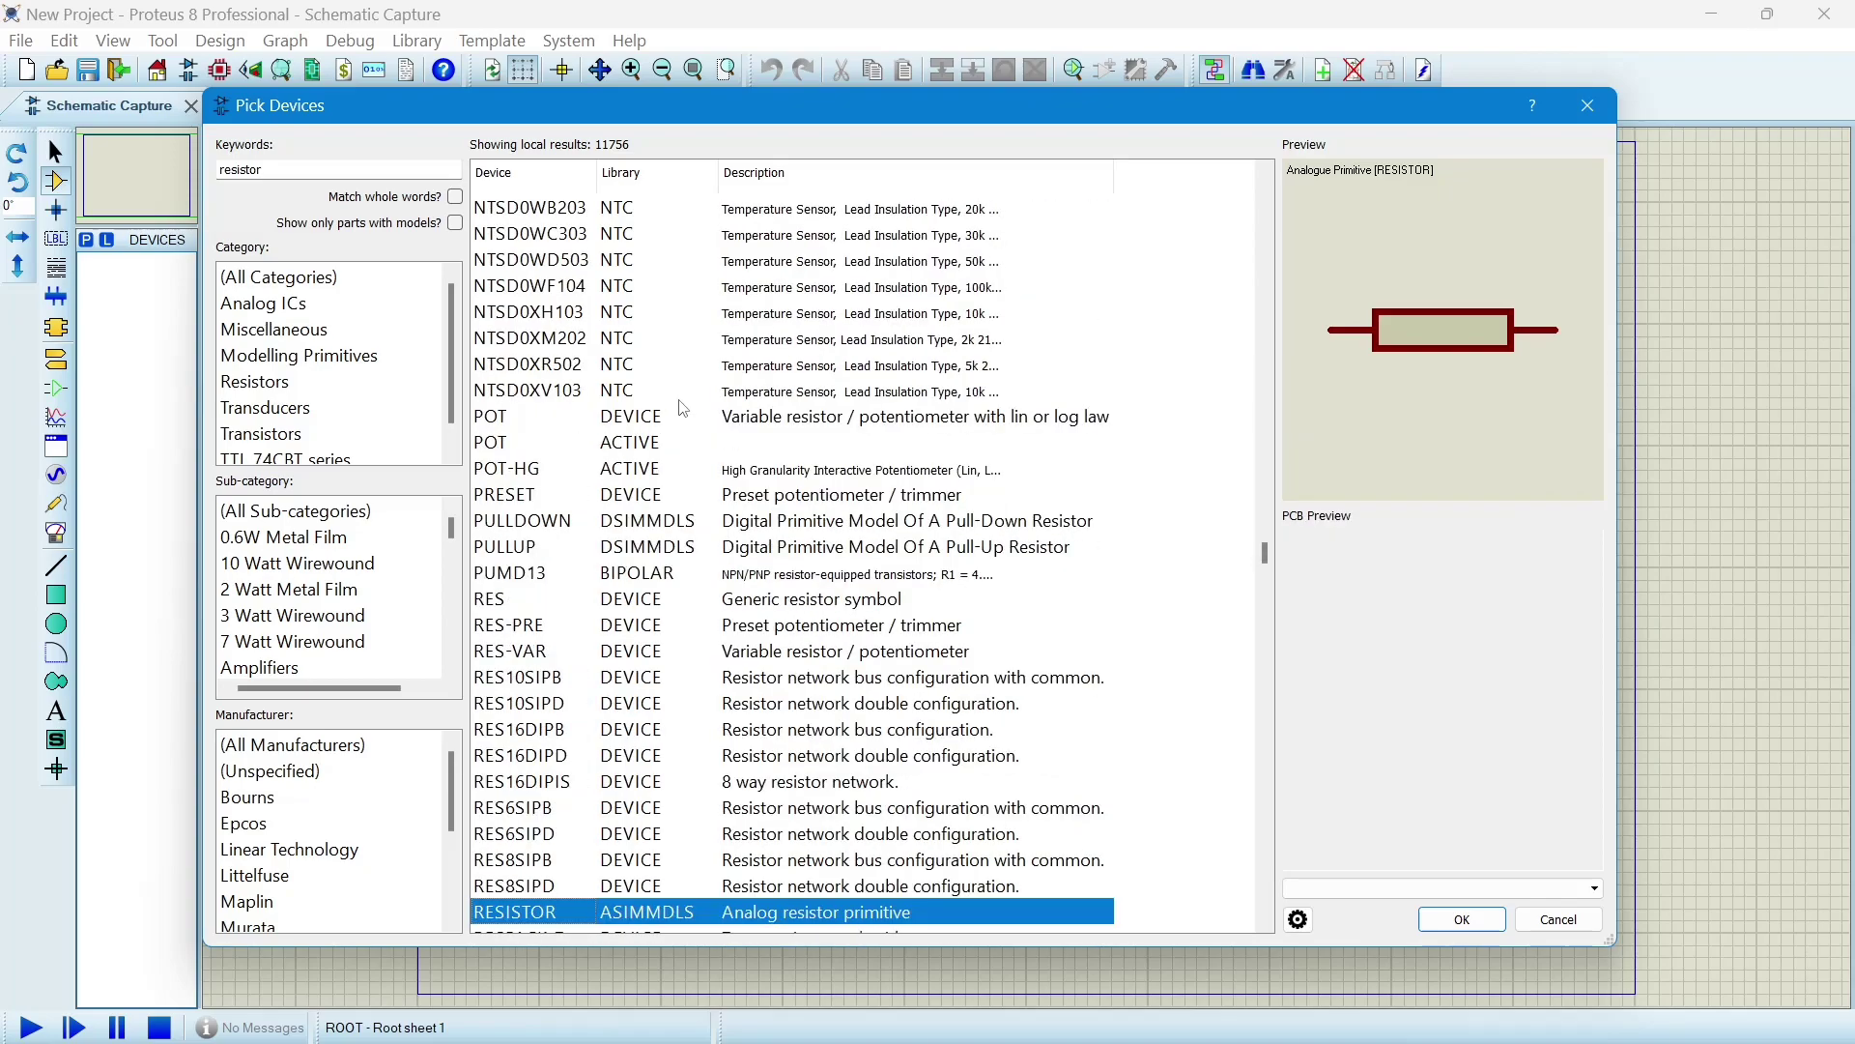
click(547, 606)
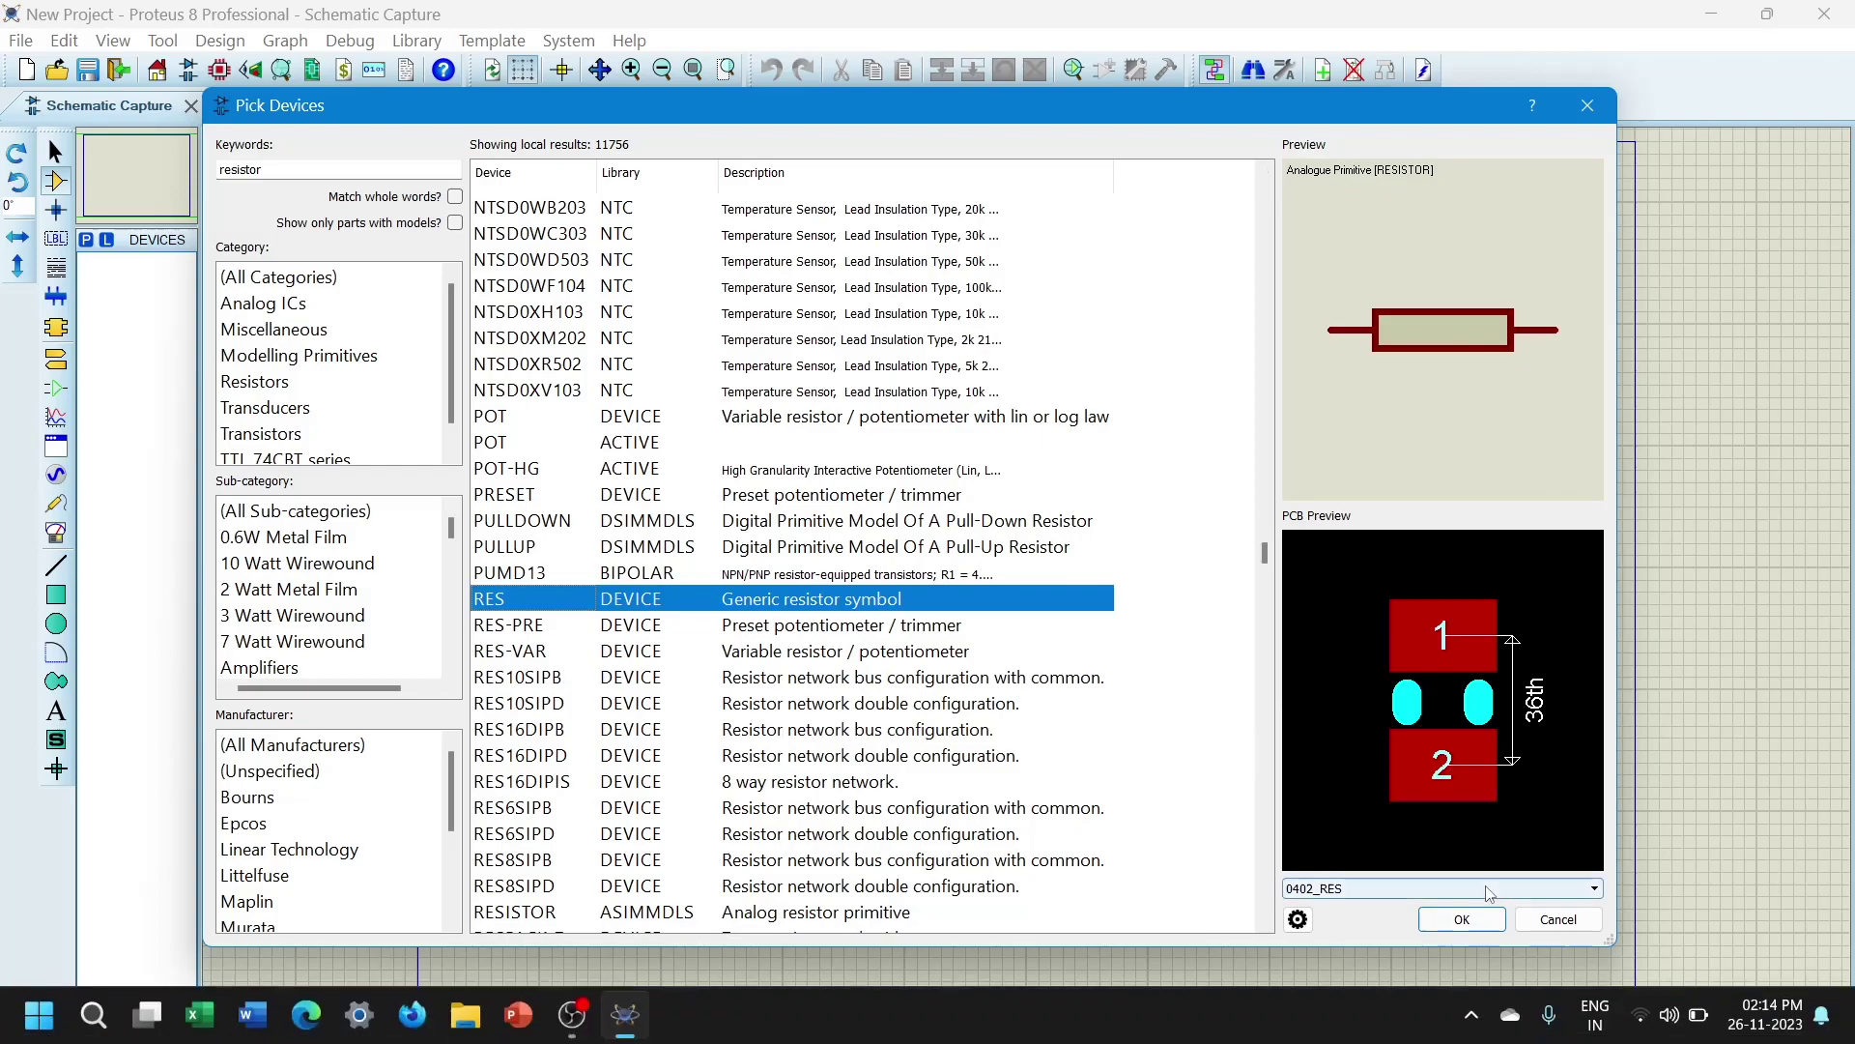
click(1479, 930)
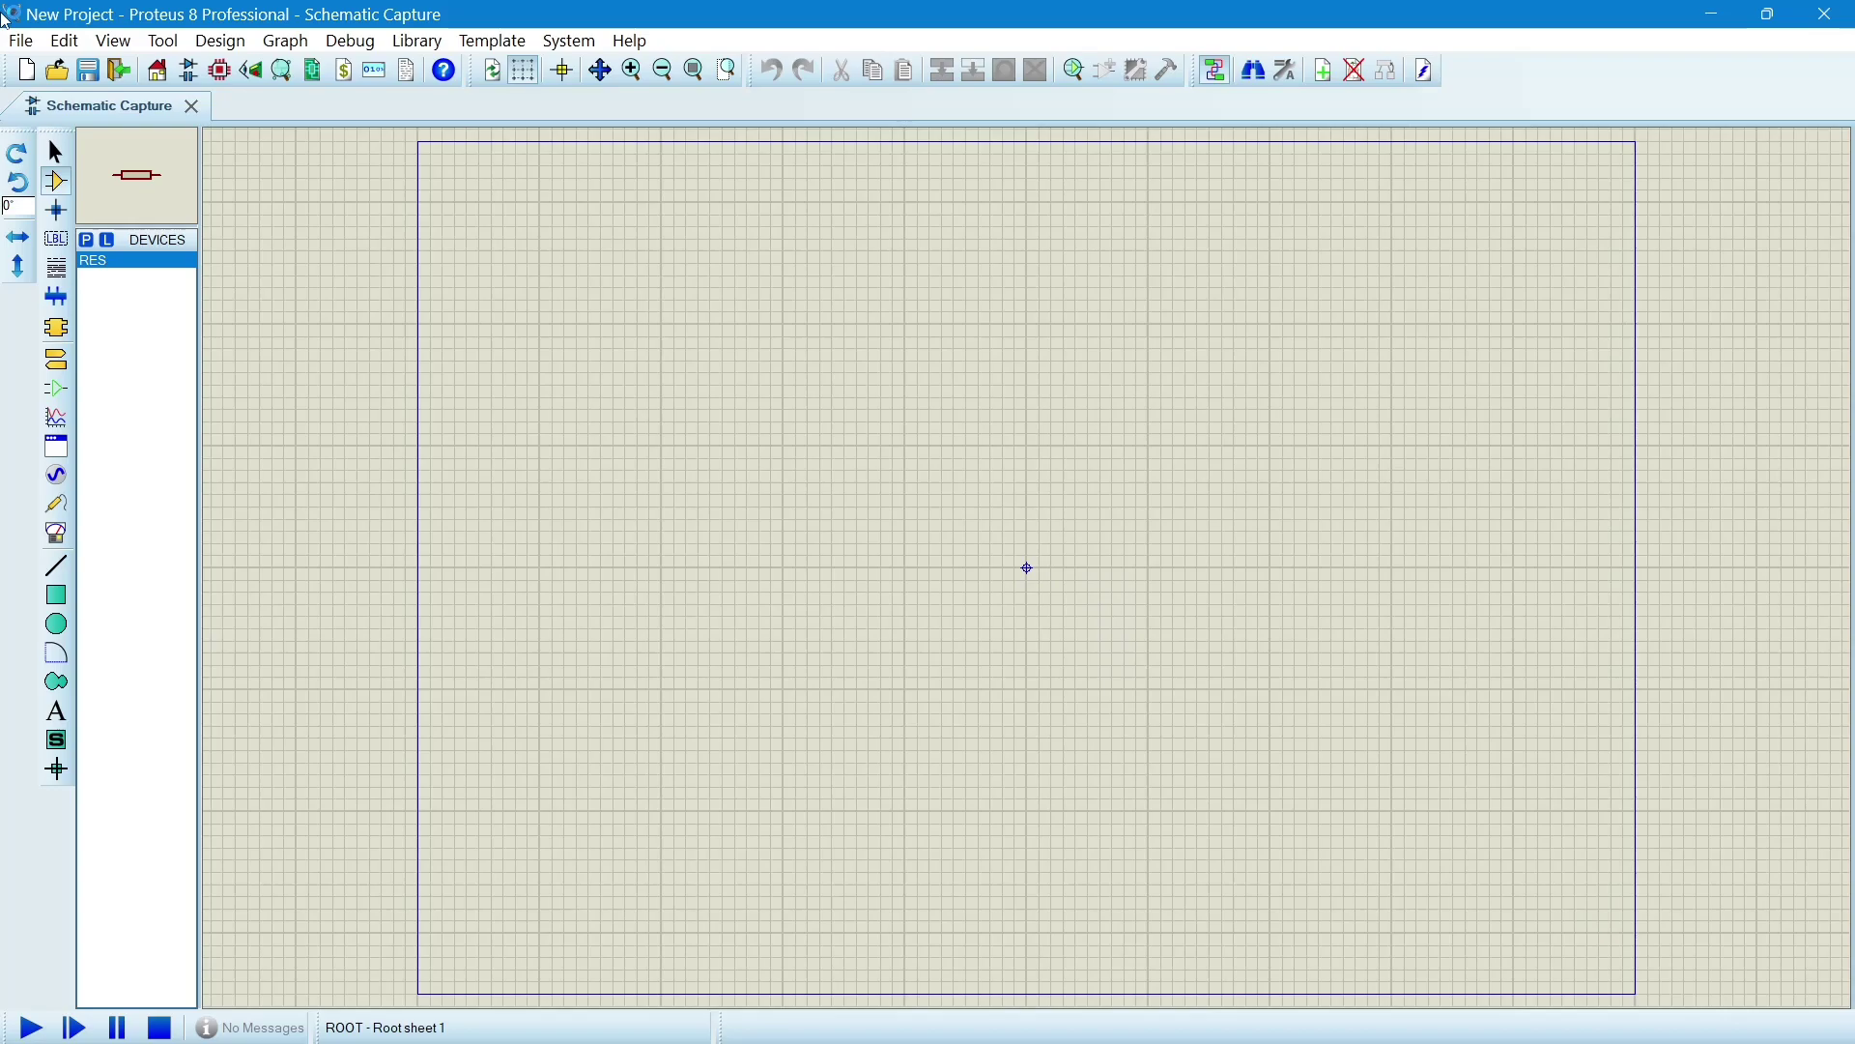
Search the device library for "dc source" and add the DC voltage source VSOURCE to the device list.
key(p)
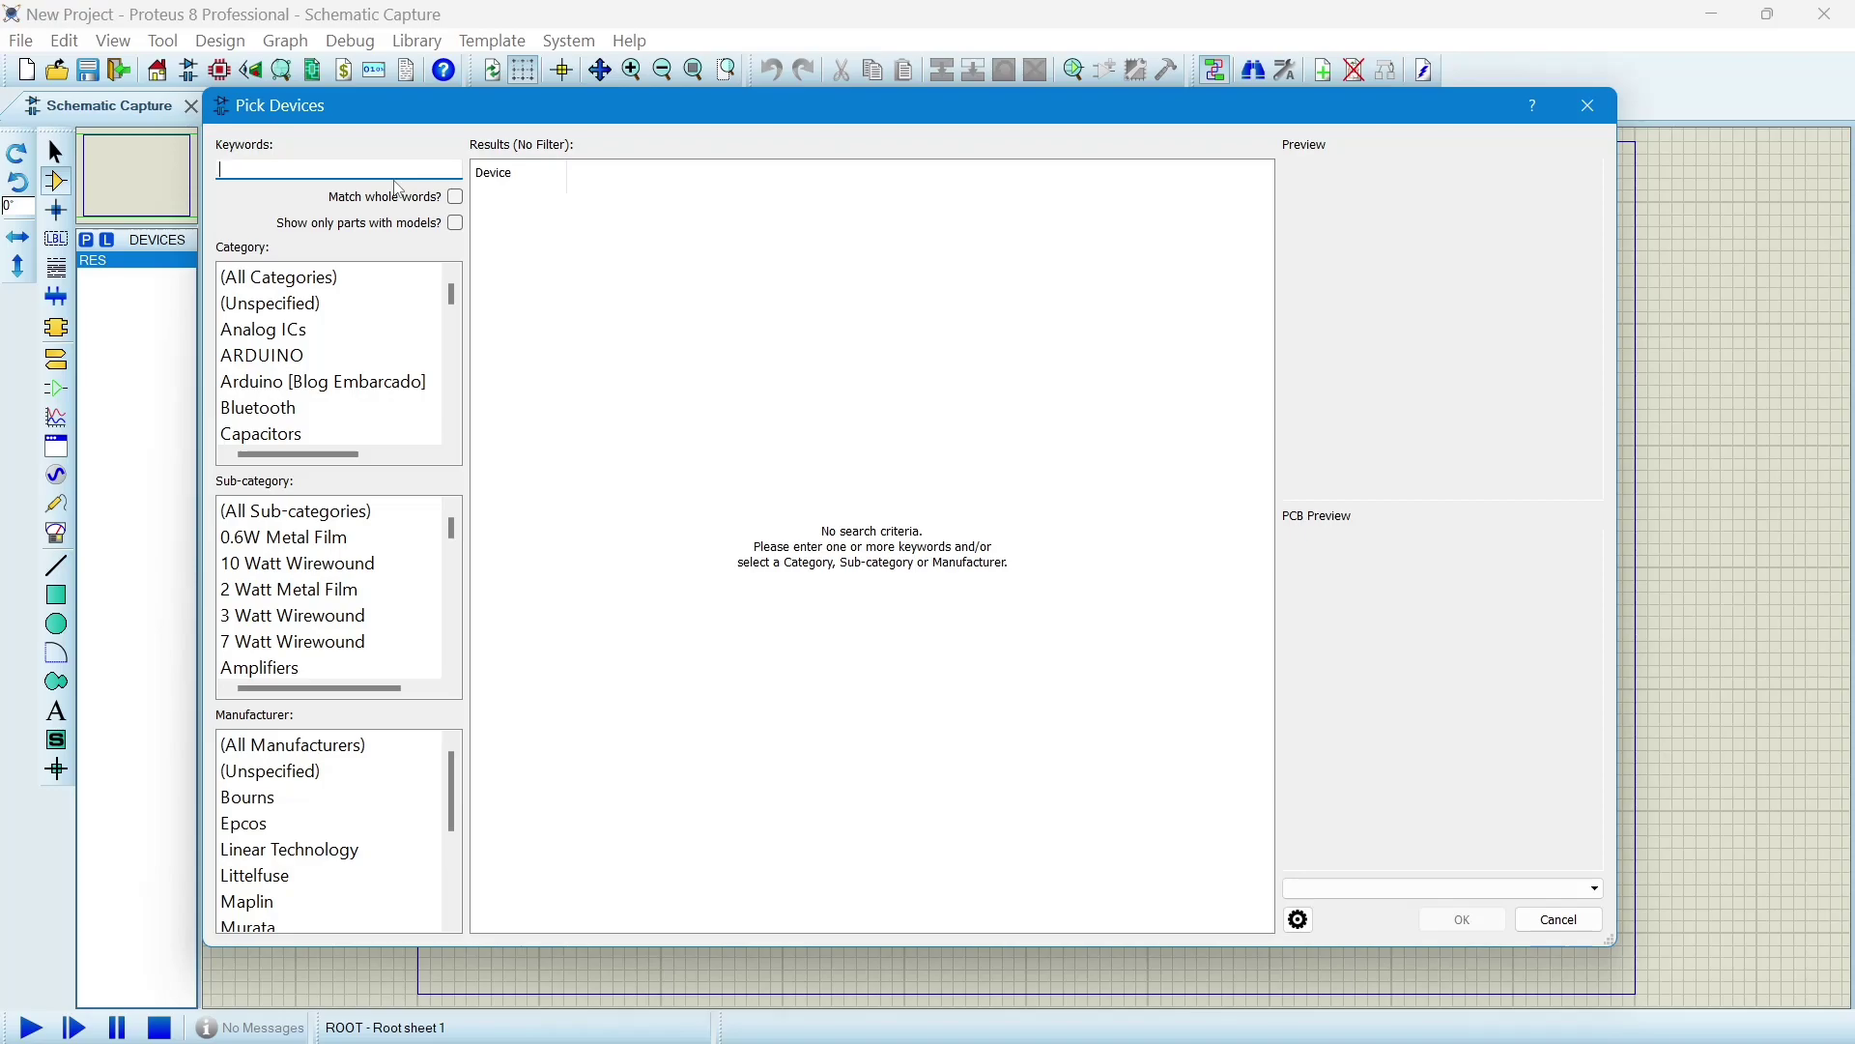
text(dc)
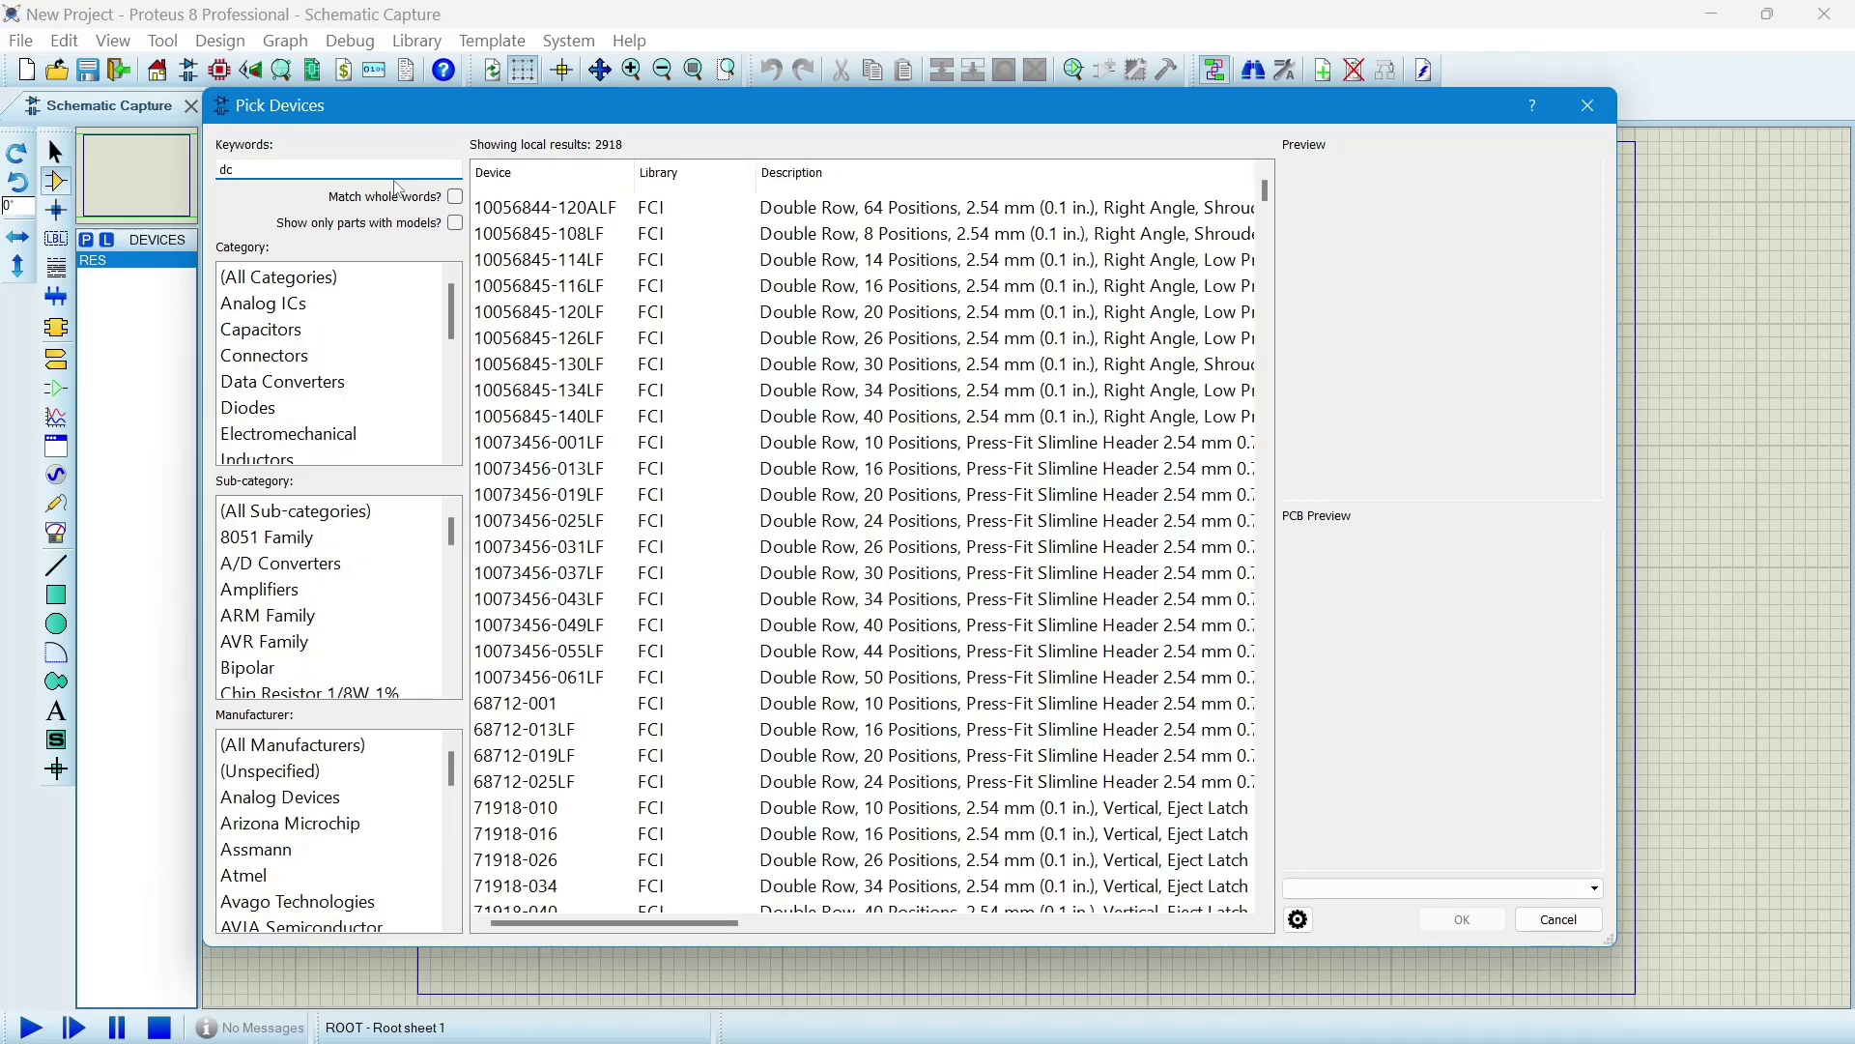
text( sou)
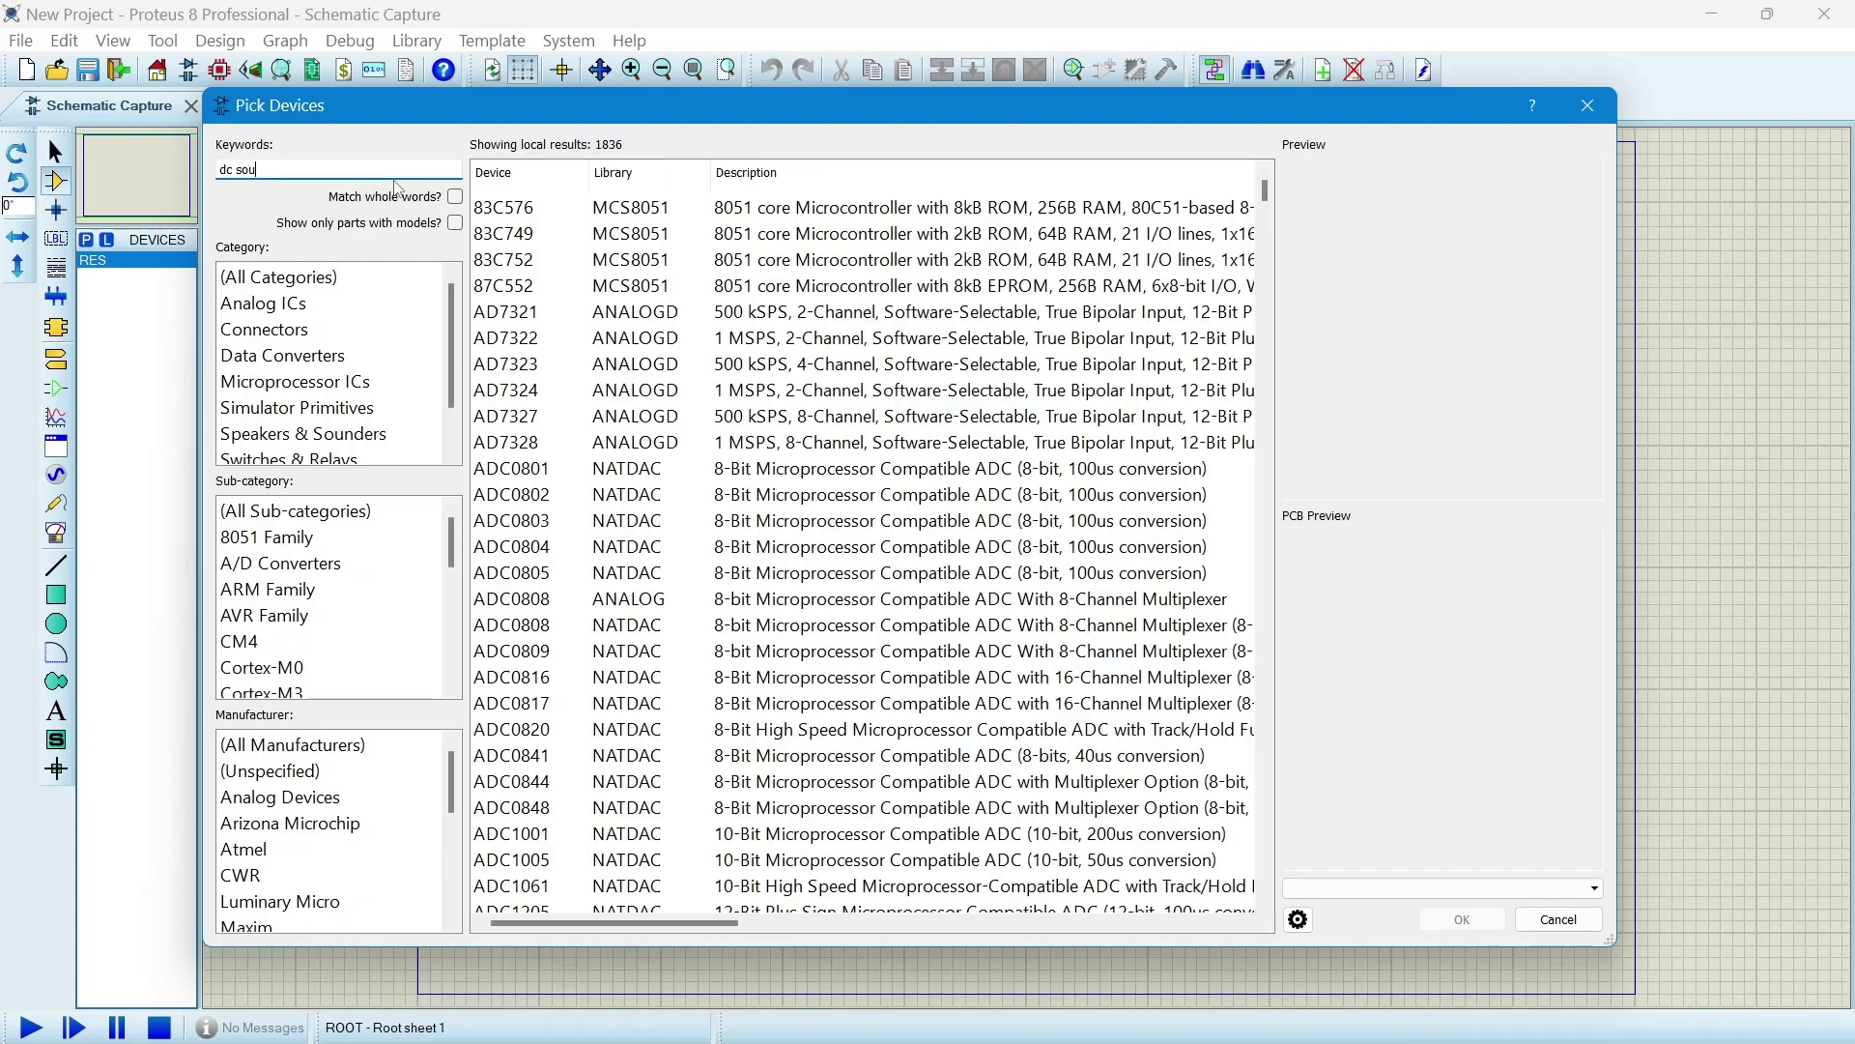
text(rce)
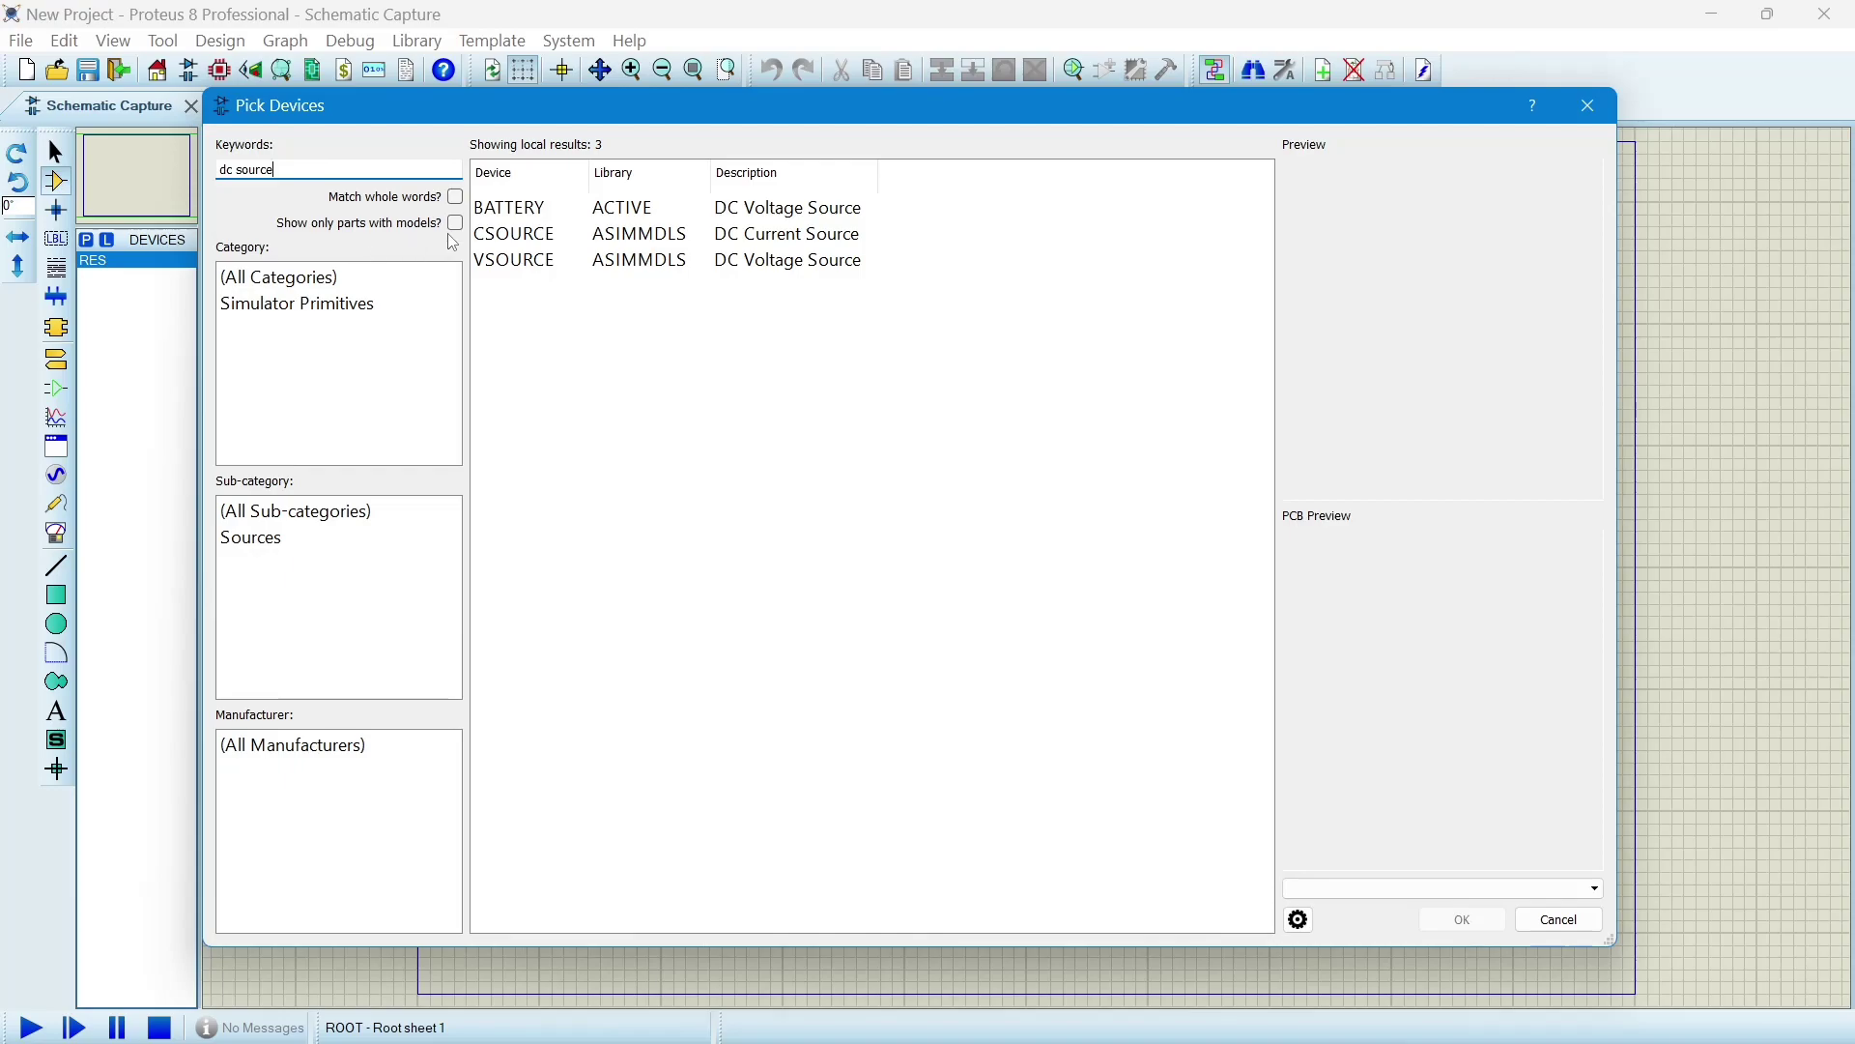
mouse_move(615, 211)
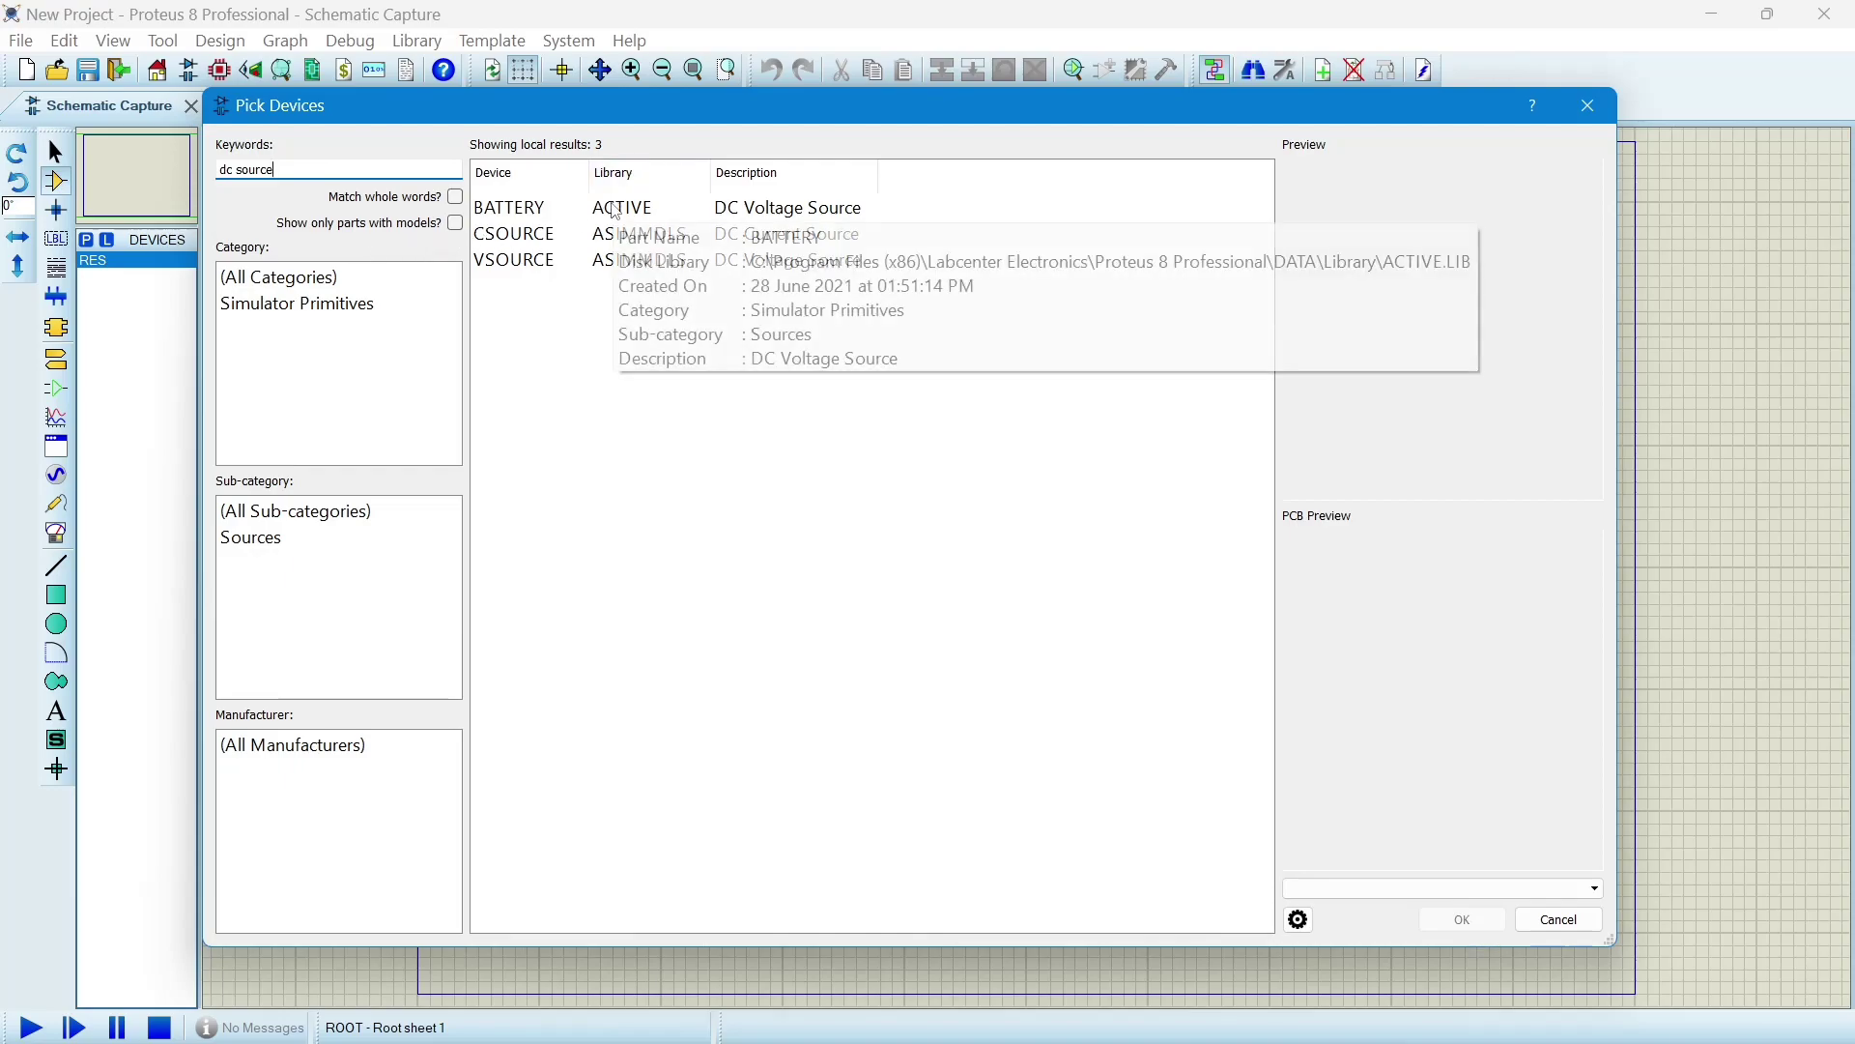
click(584, 216)
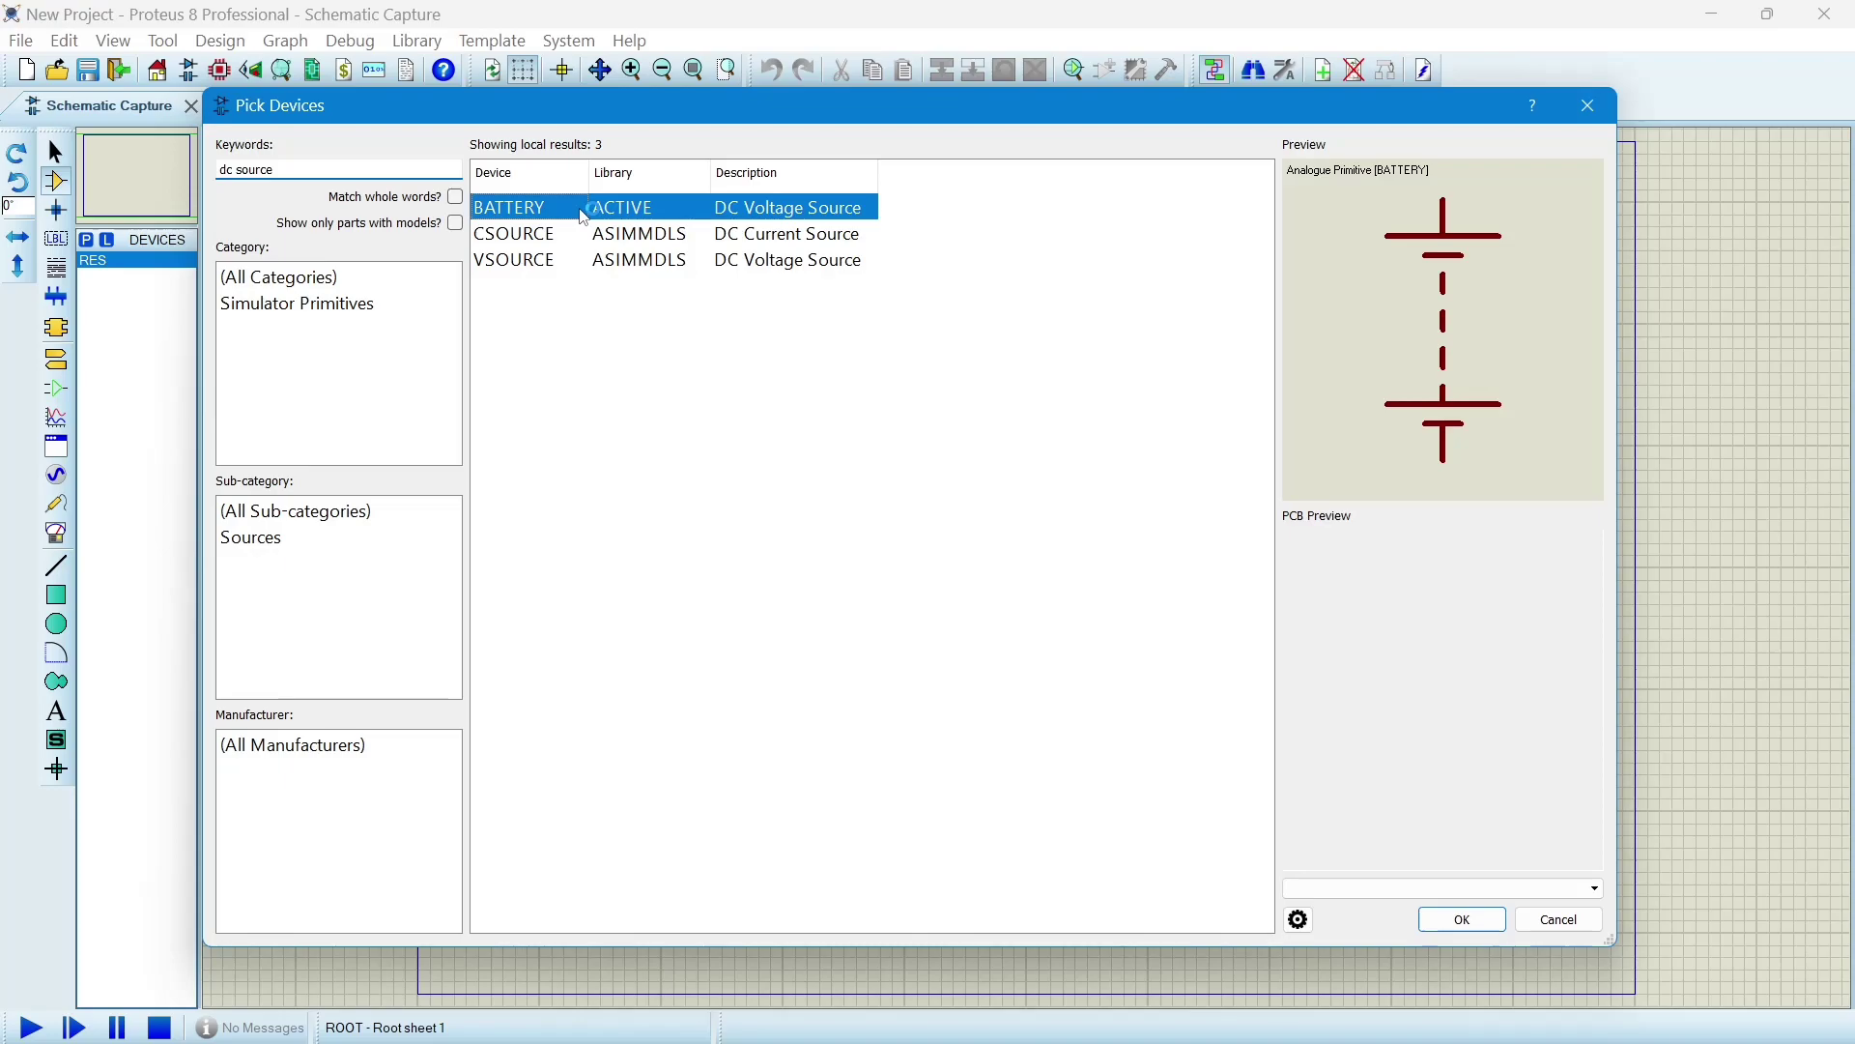
click(618, 245)
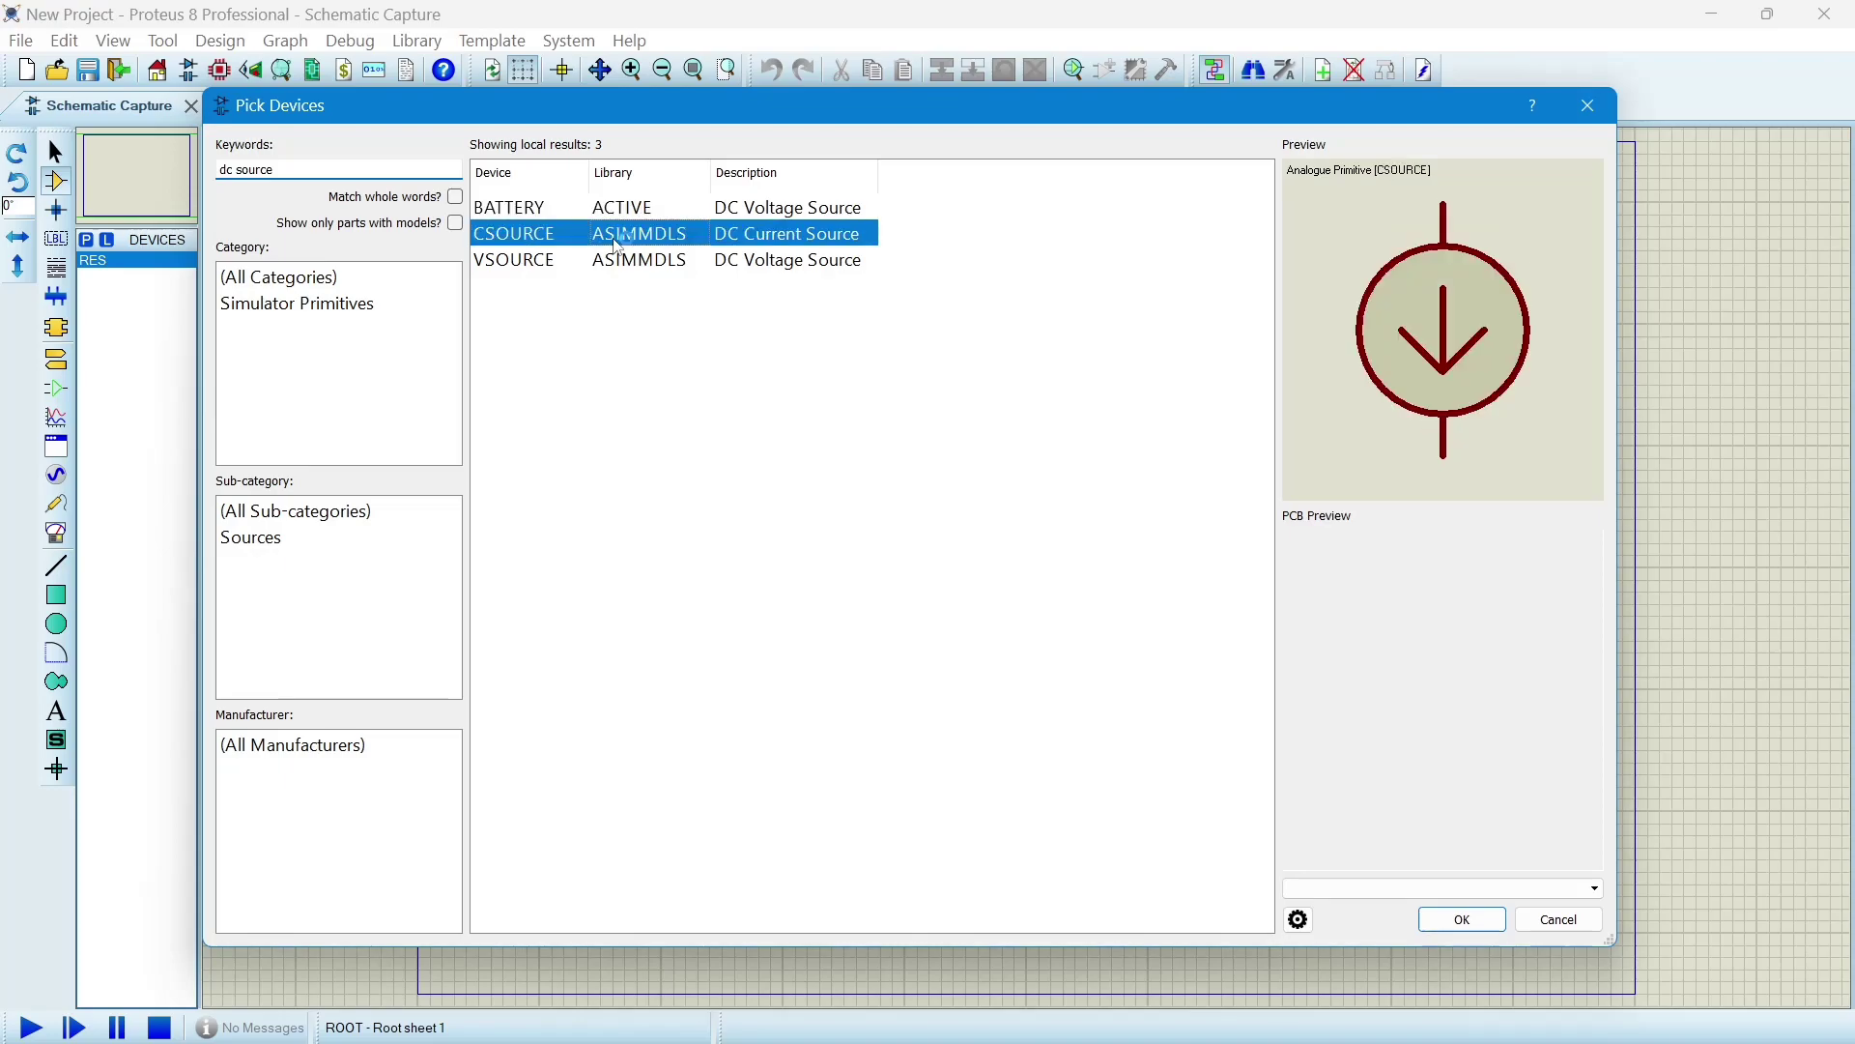
click(619, 270)
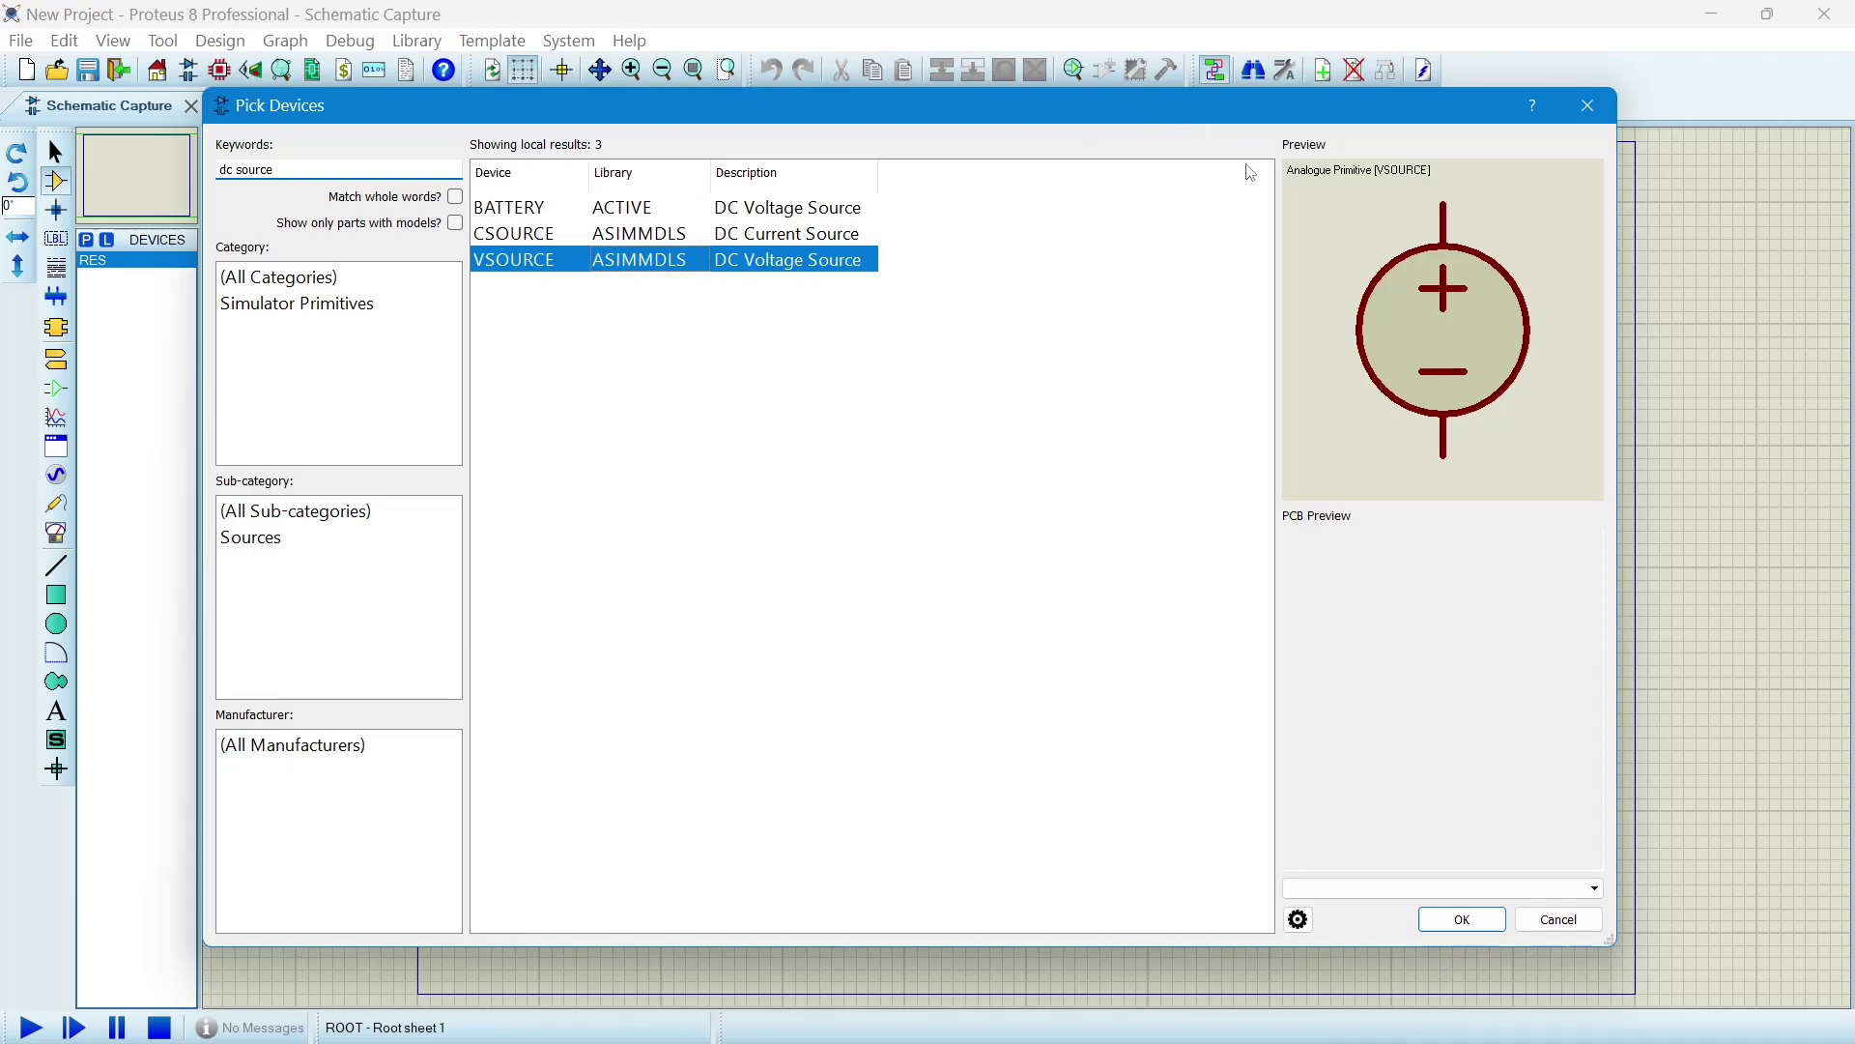
click(1495, 918)
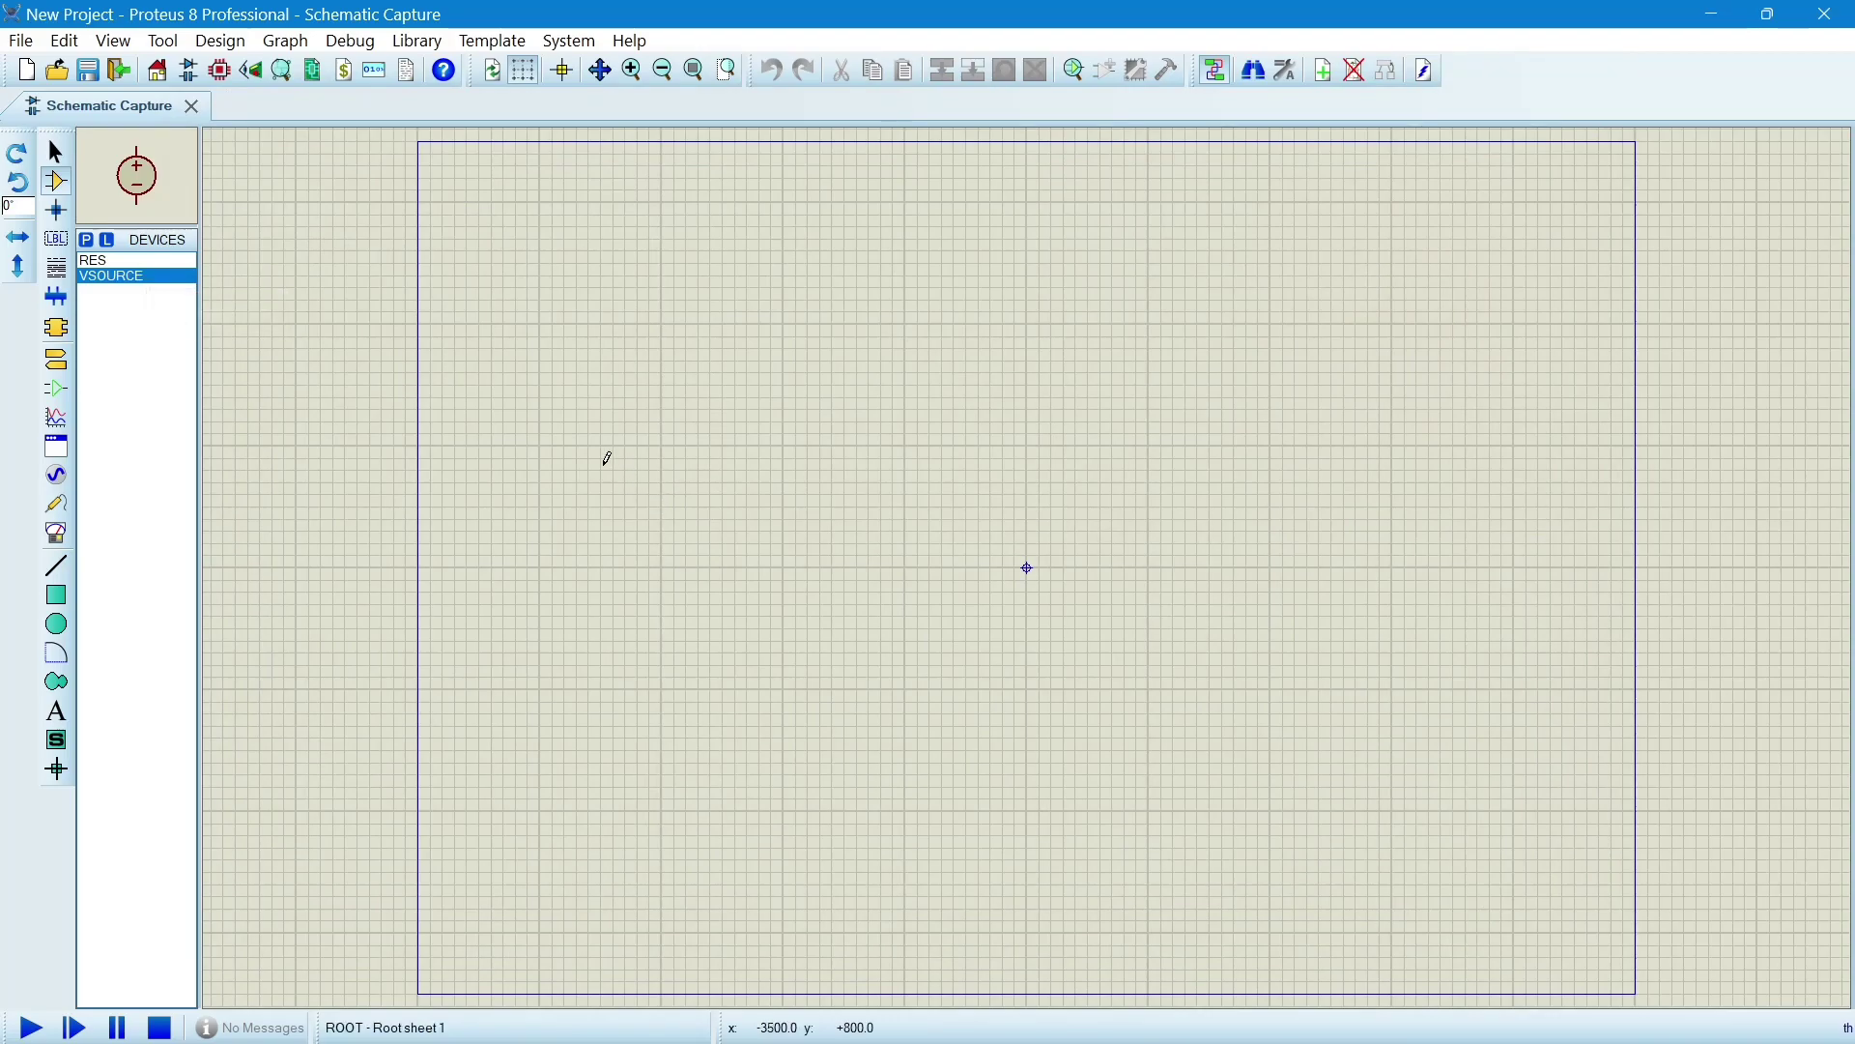
Place the VSOURCE voltage source in the upper-left part of the schematic sheet.
click(580, 443)
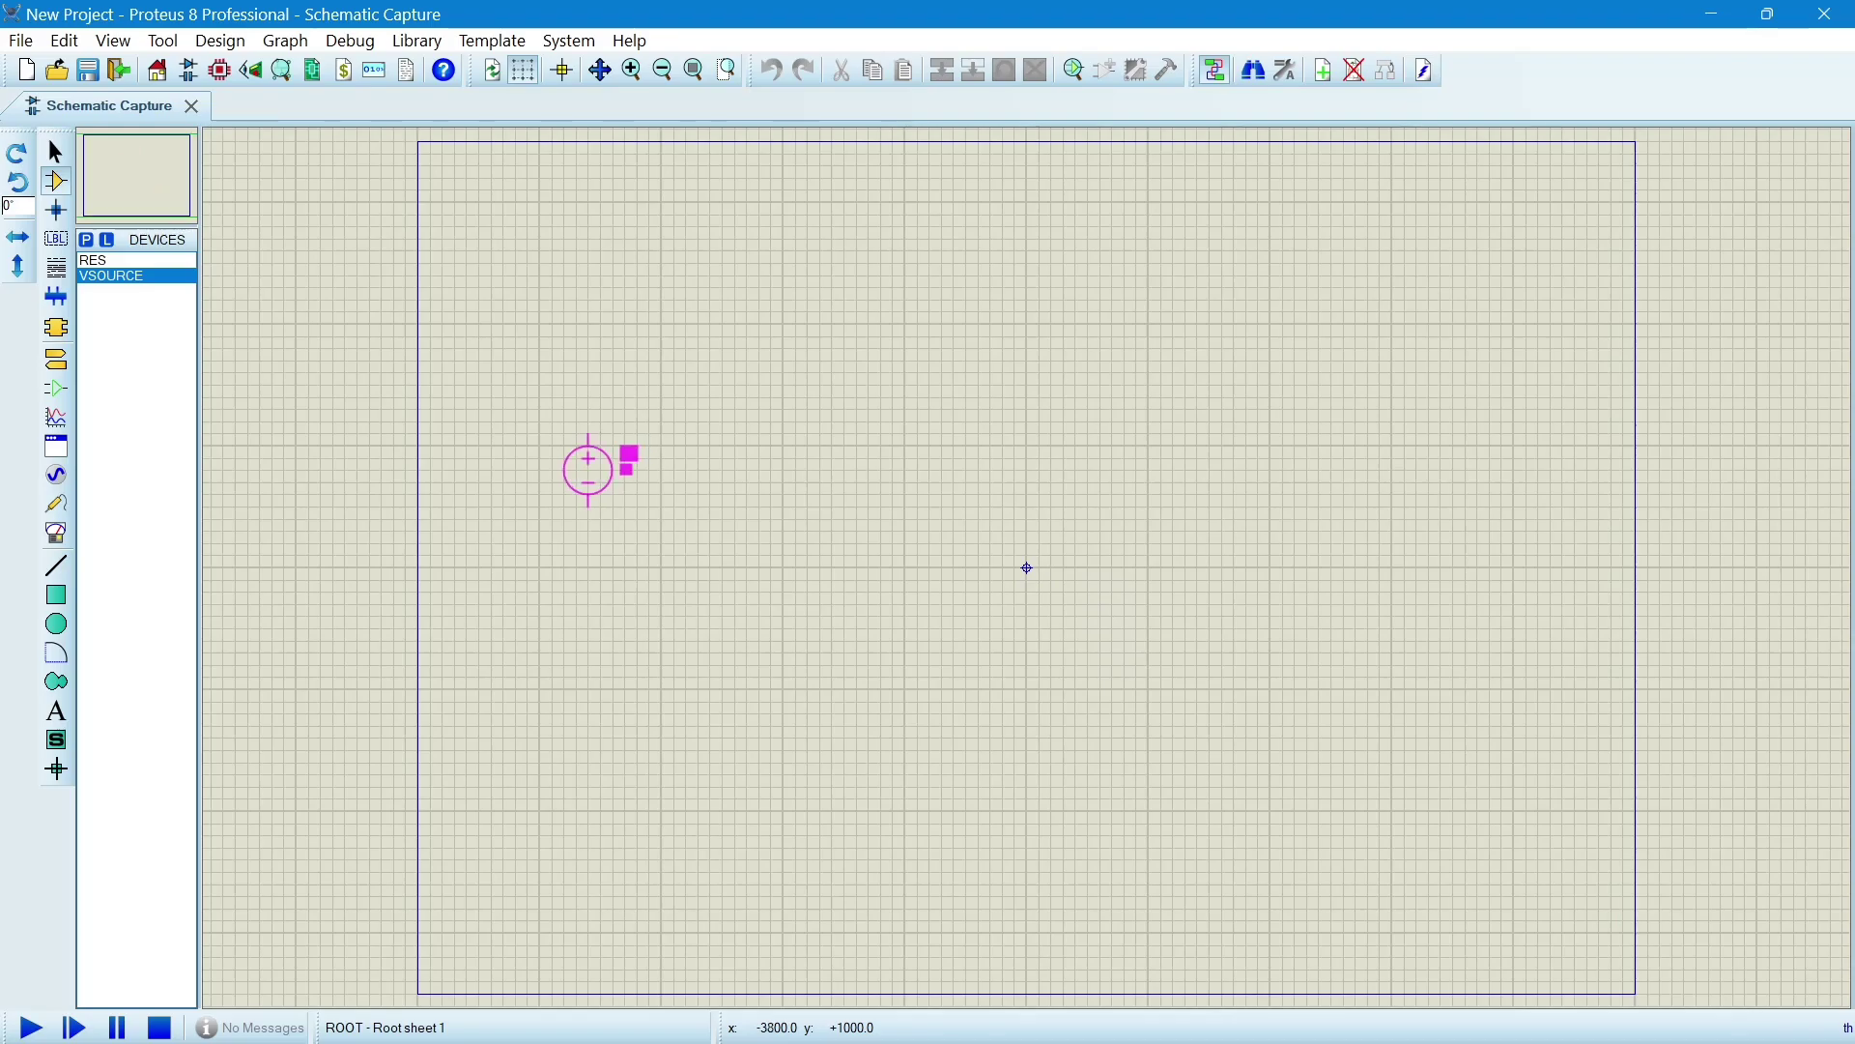
click(565, 443)
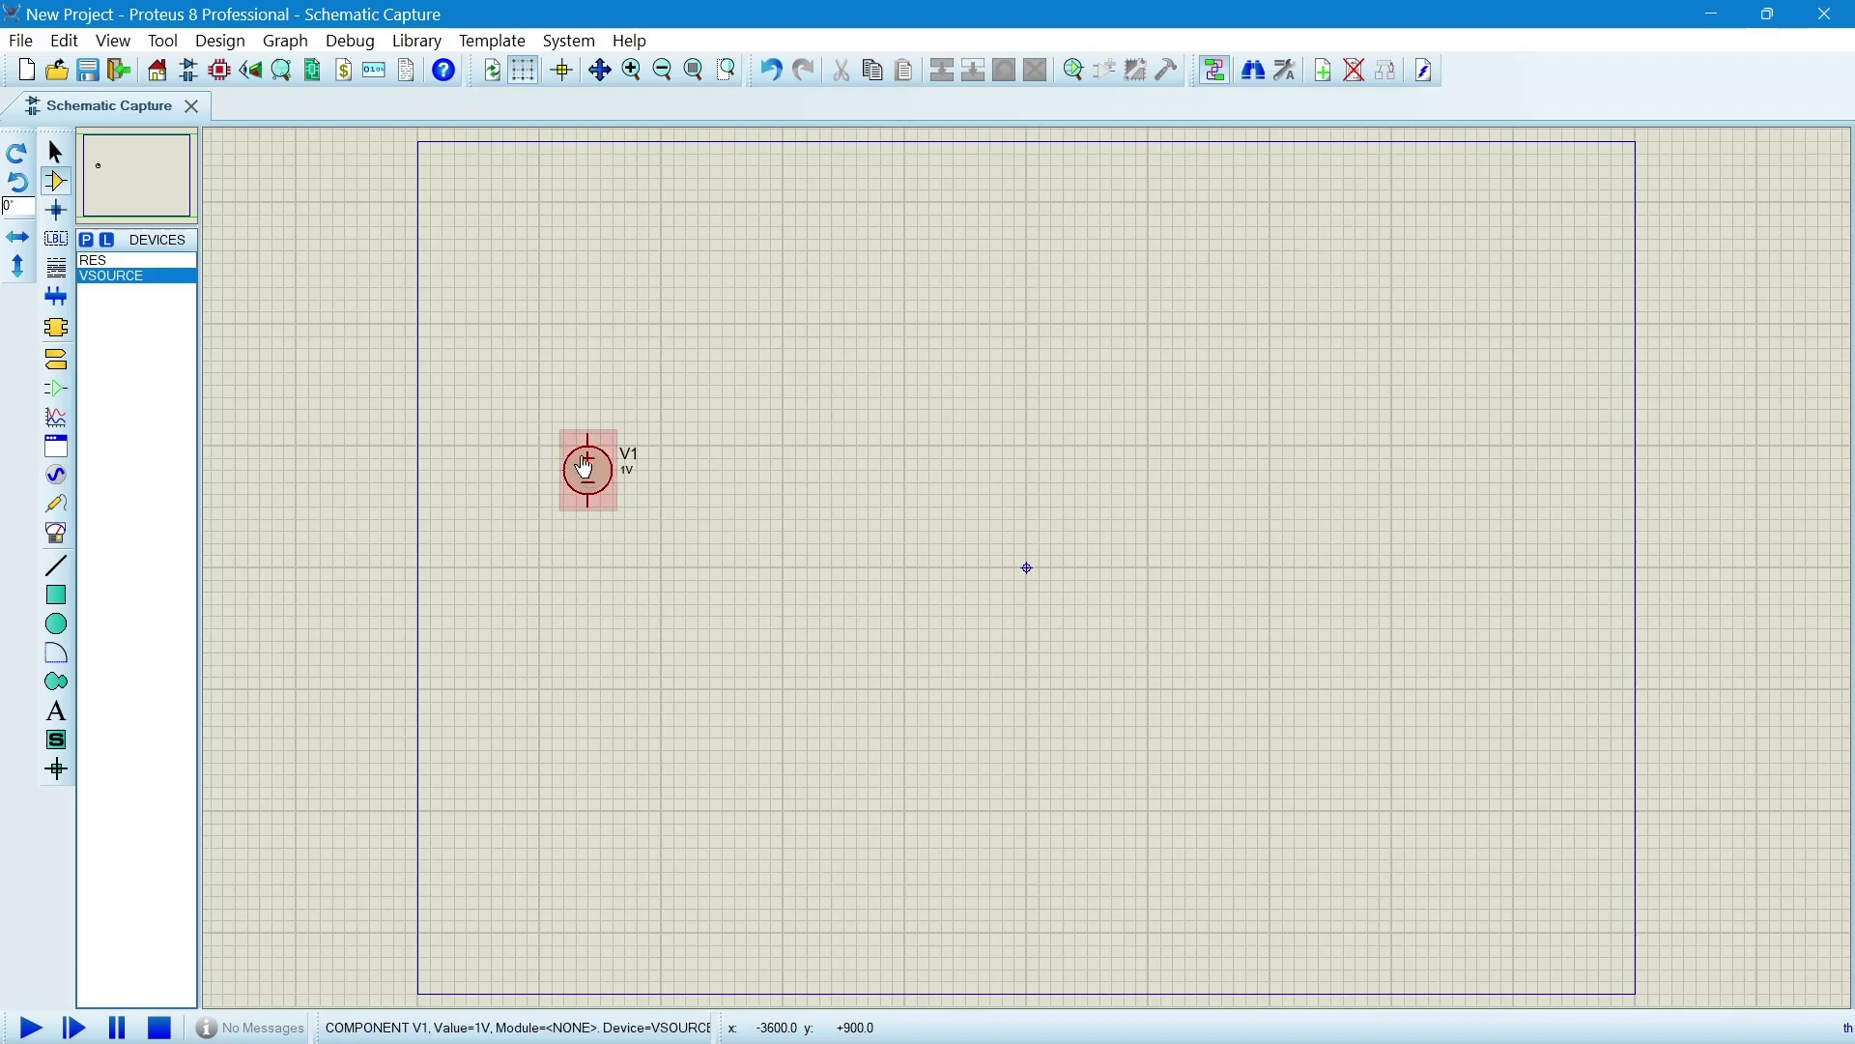
Place the RES resistor to the right of the voltage source and rotate it clockwise so it stands vertically.
click(126, 259)
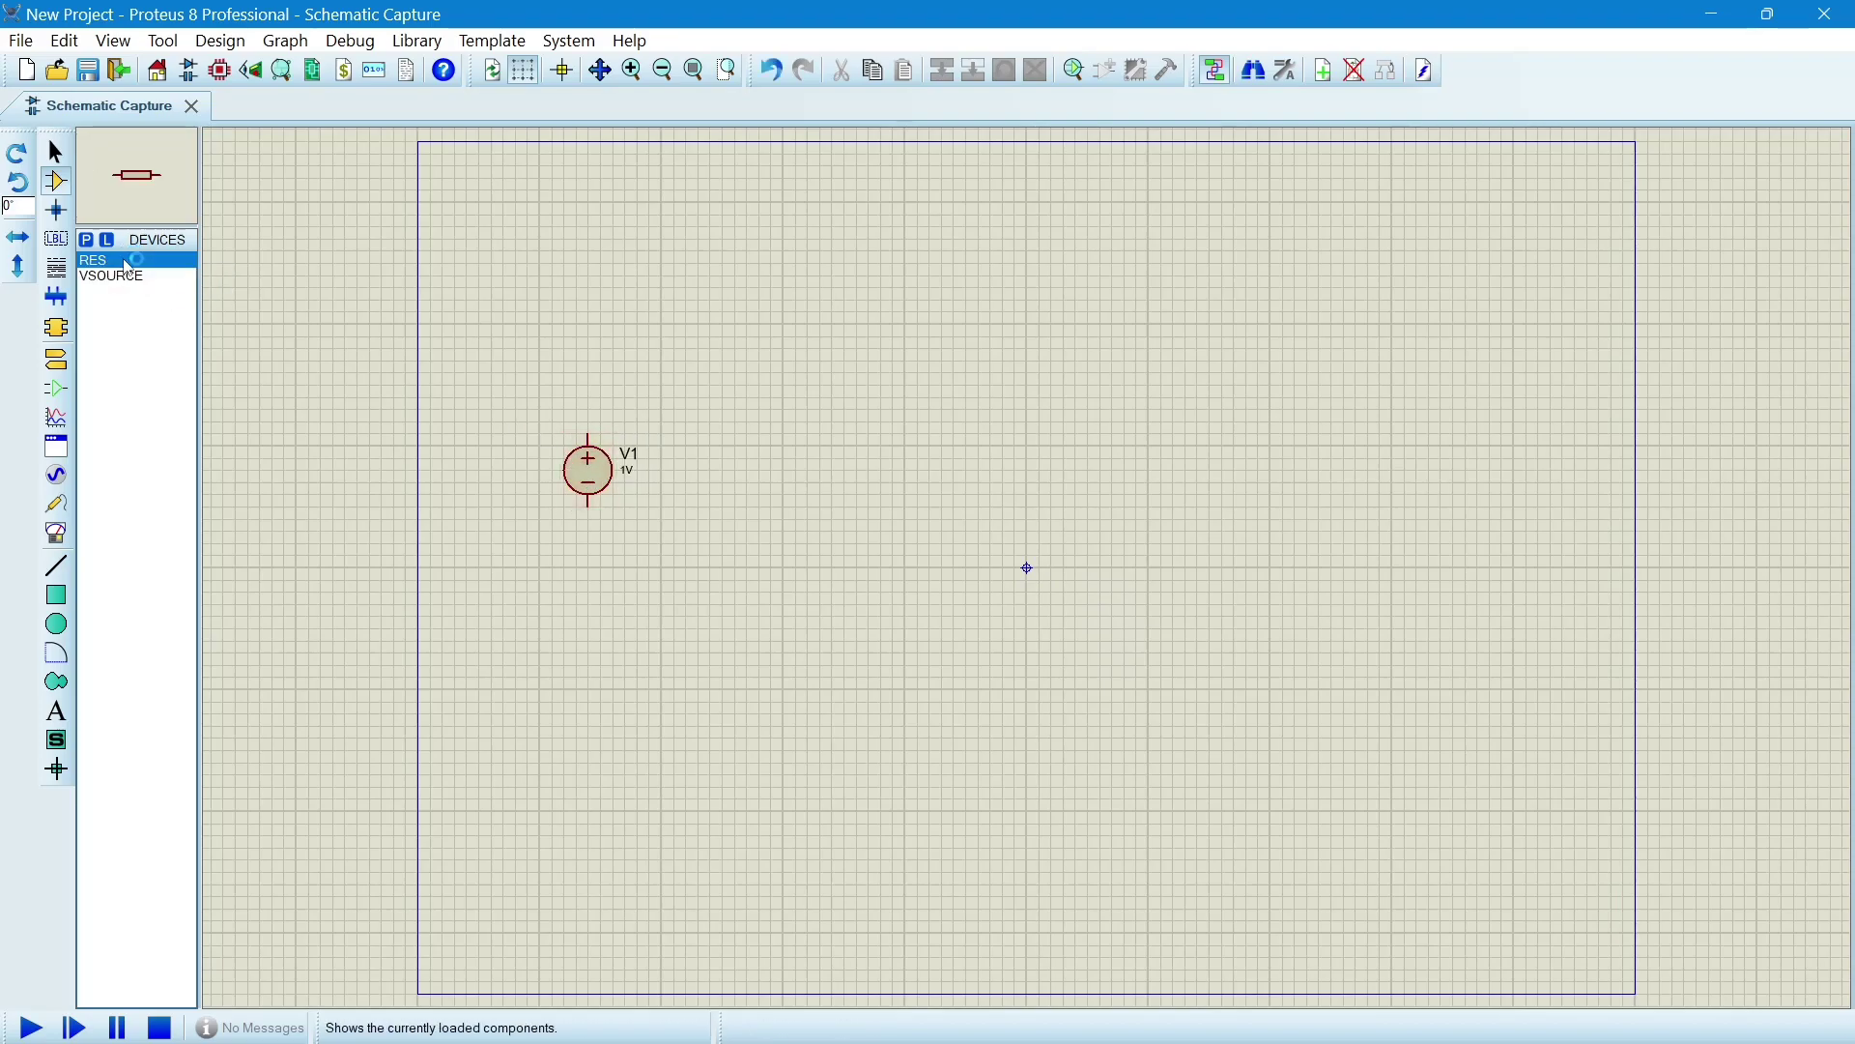
click(812, 440)
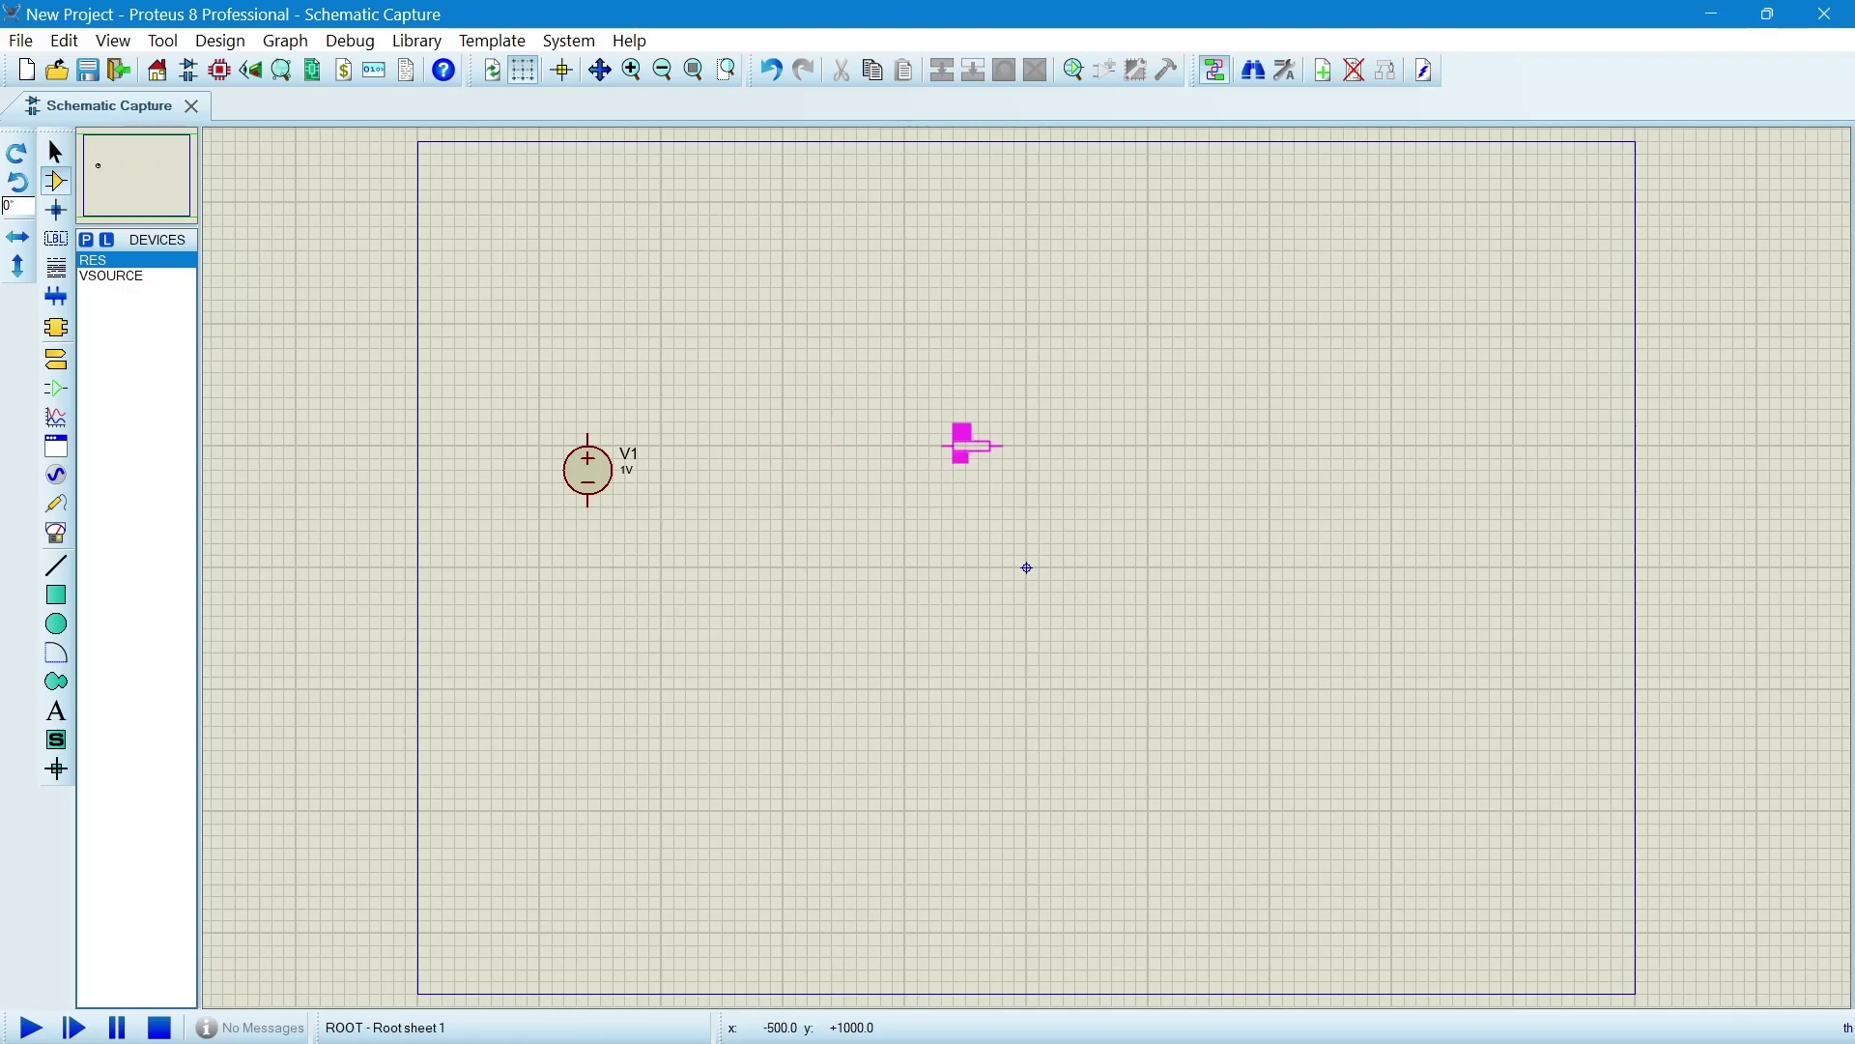
click(915, 472)
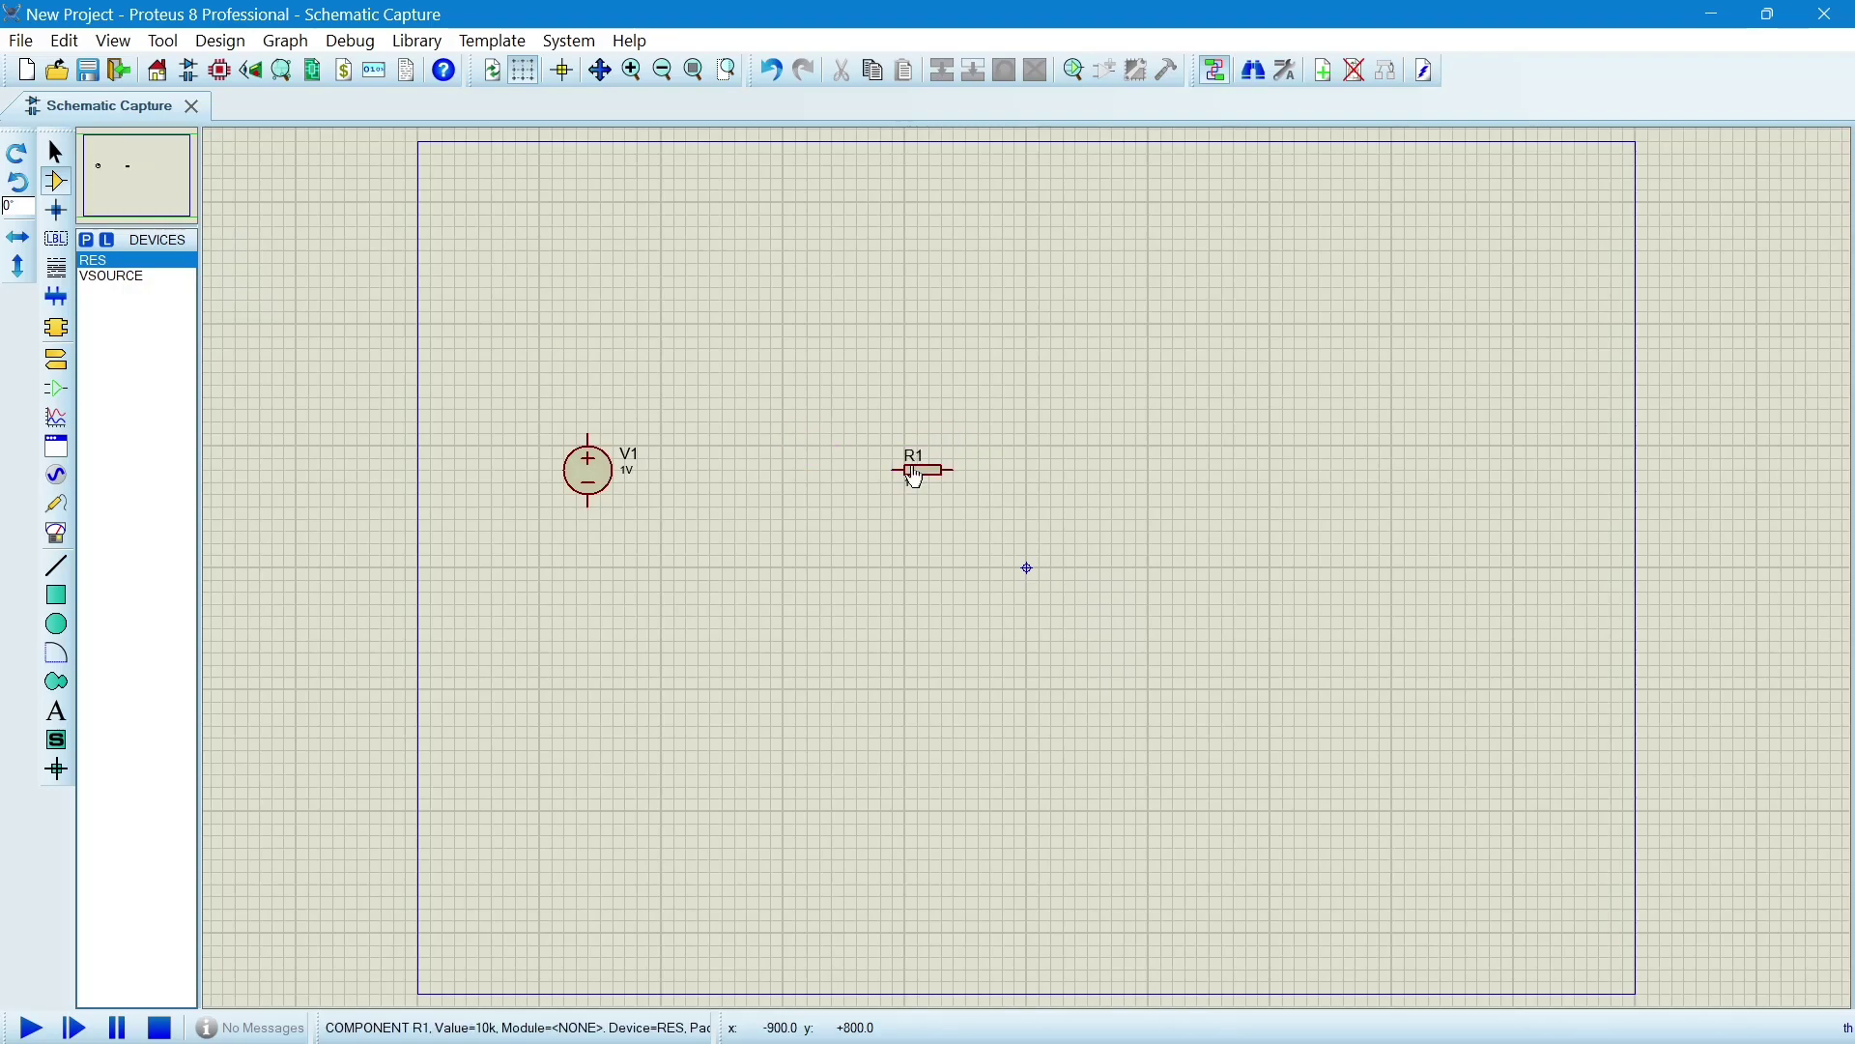
click(916, 473)
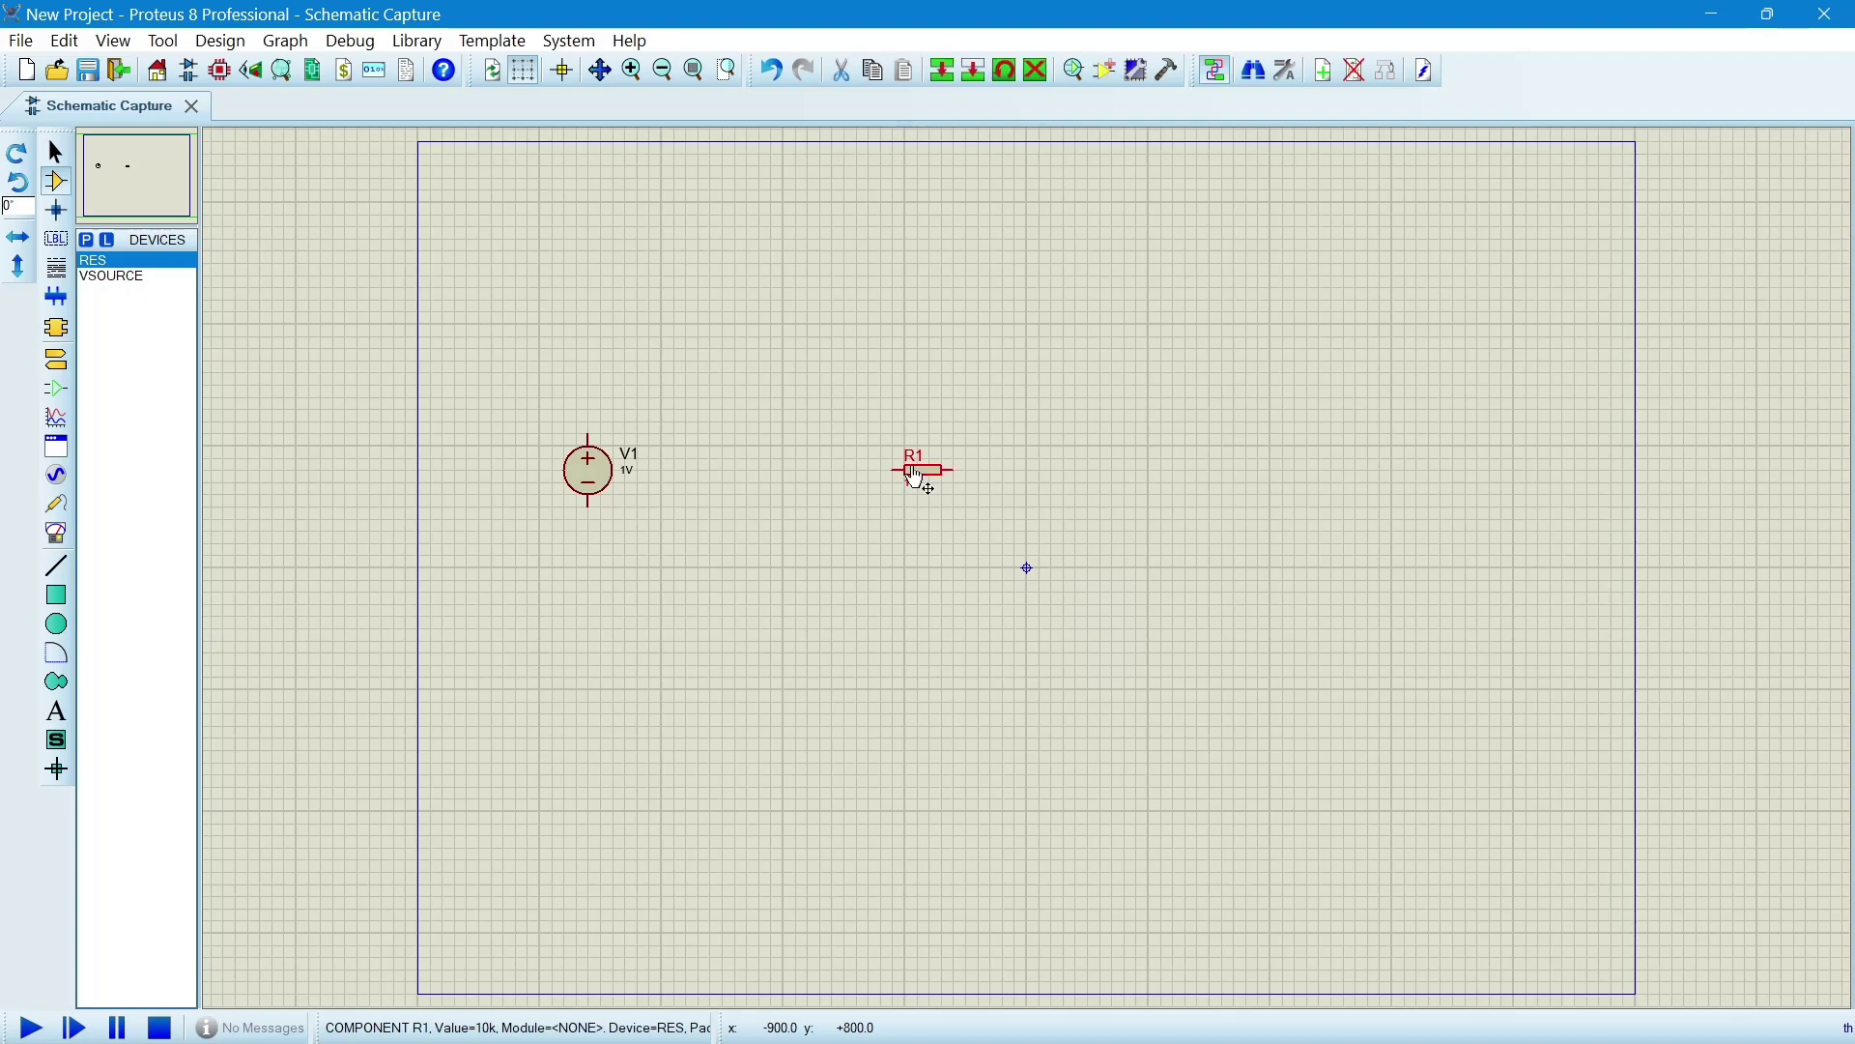
right_click(916, 476)
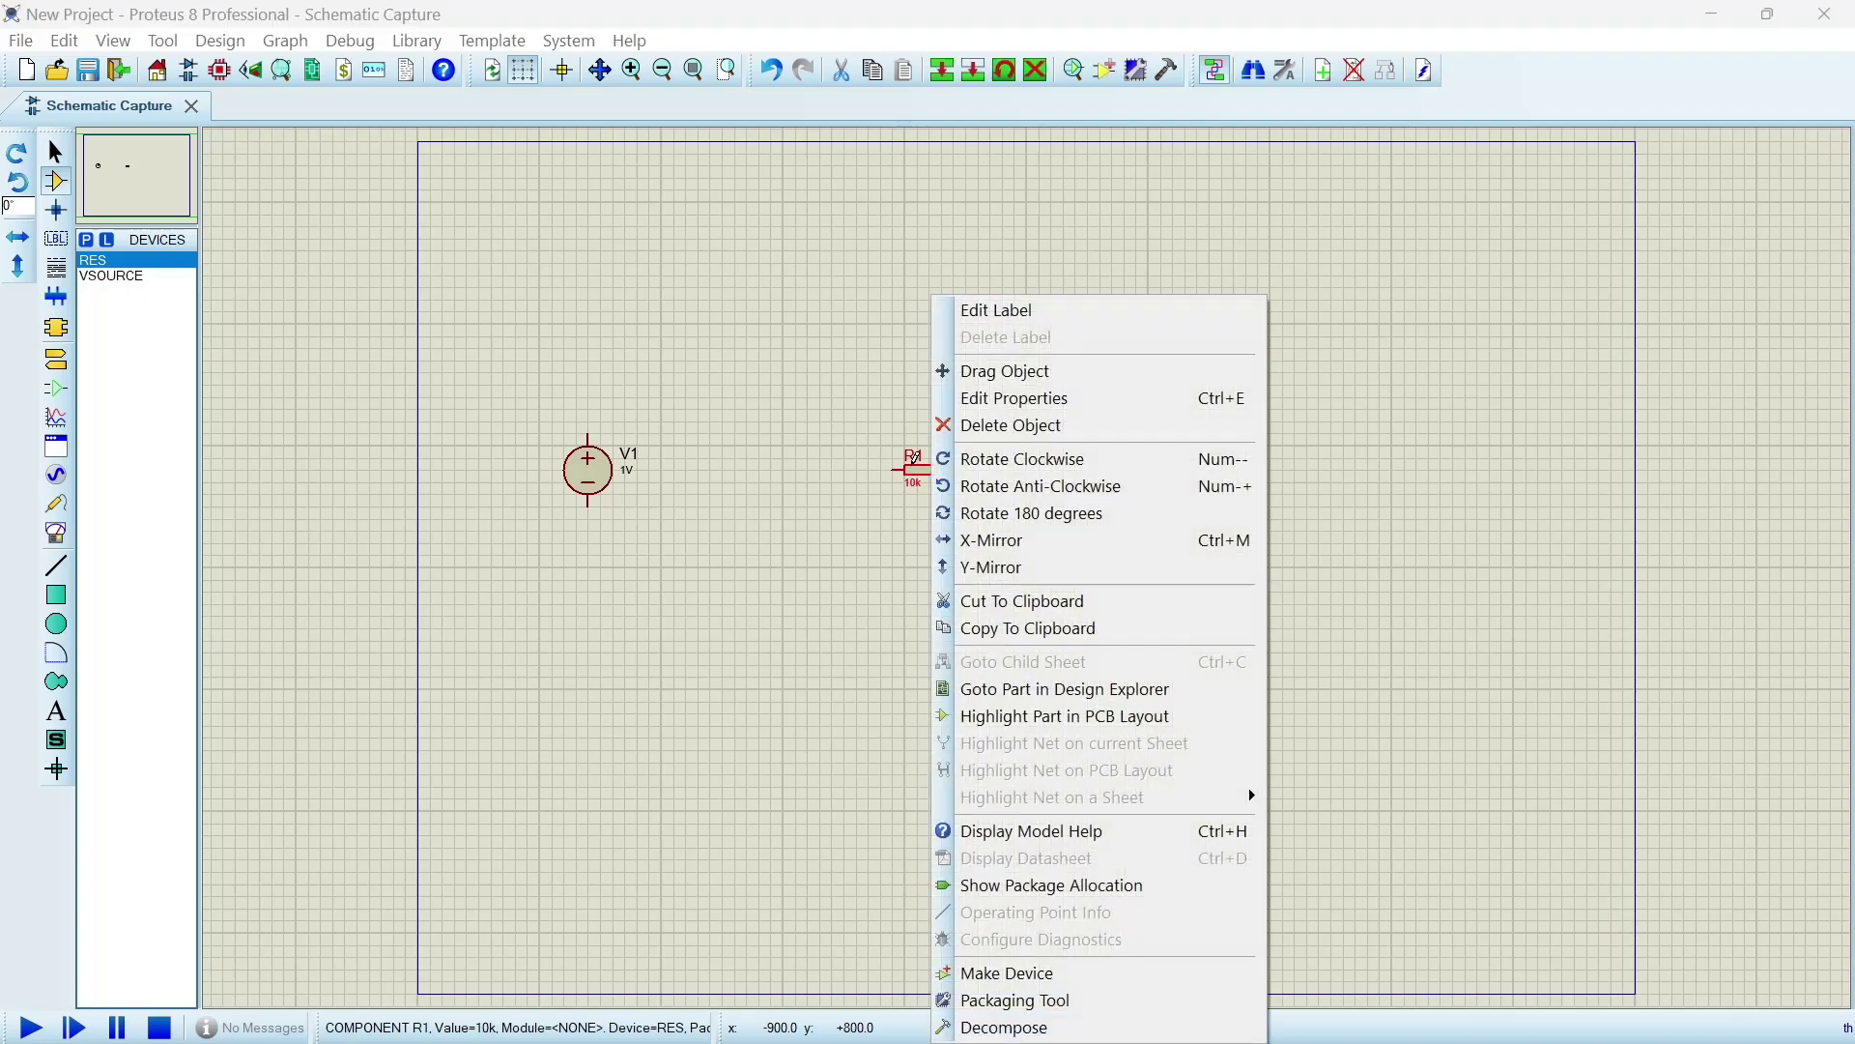
click(1037, 469)
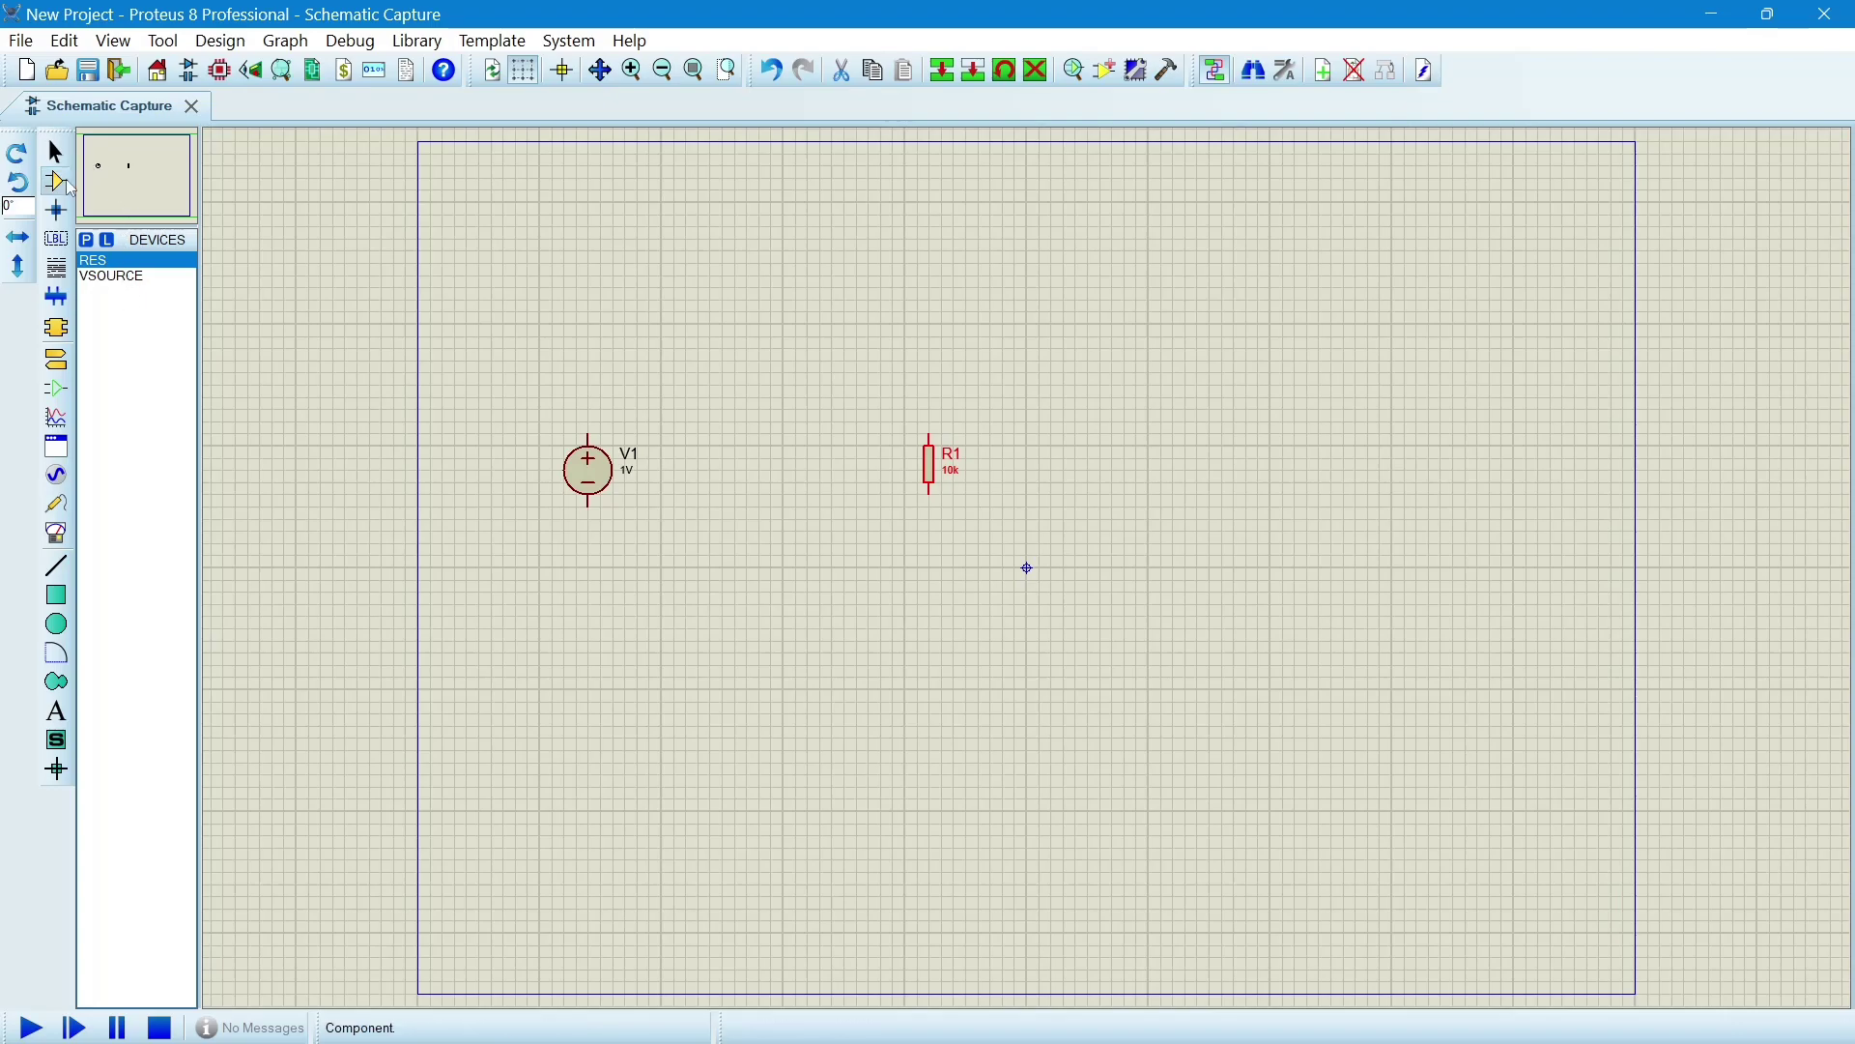
Place a DC voltmeter from the virtual instruments to the right of resistor R1.
click(58, 533)
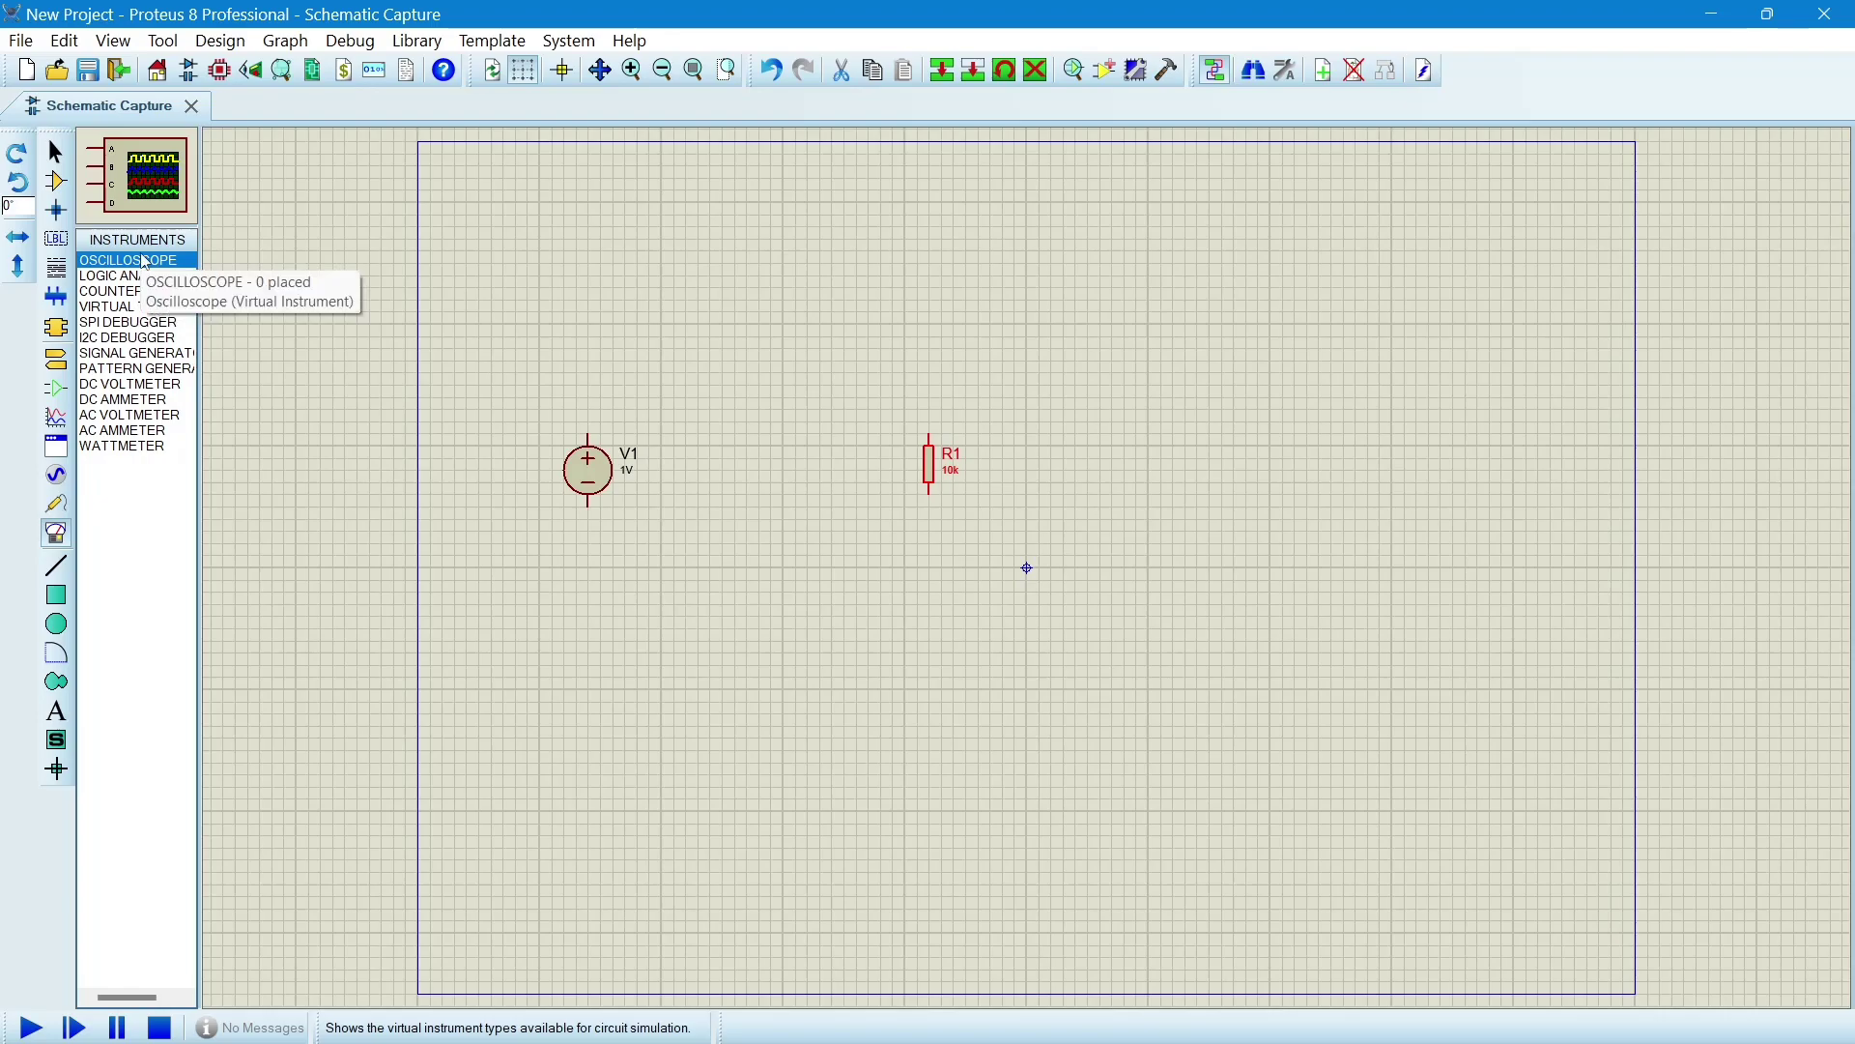
click(147, 387)
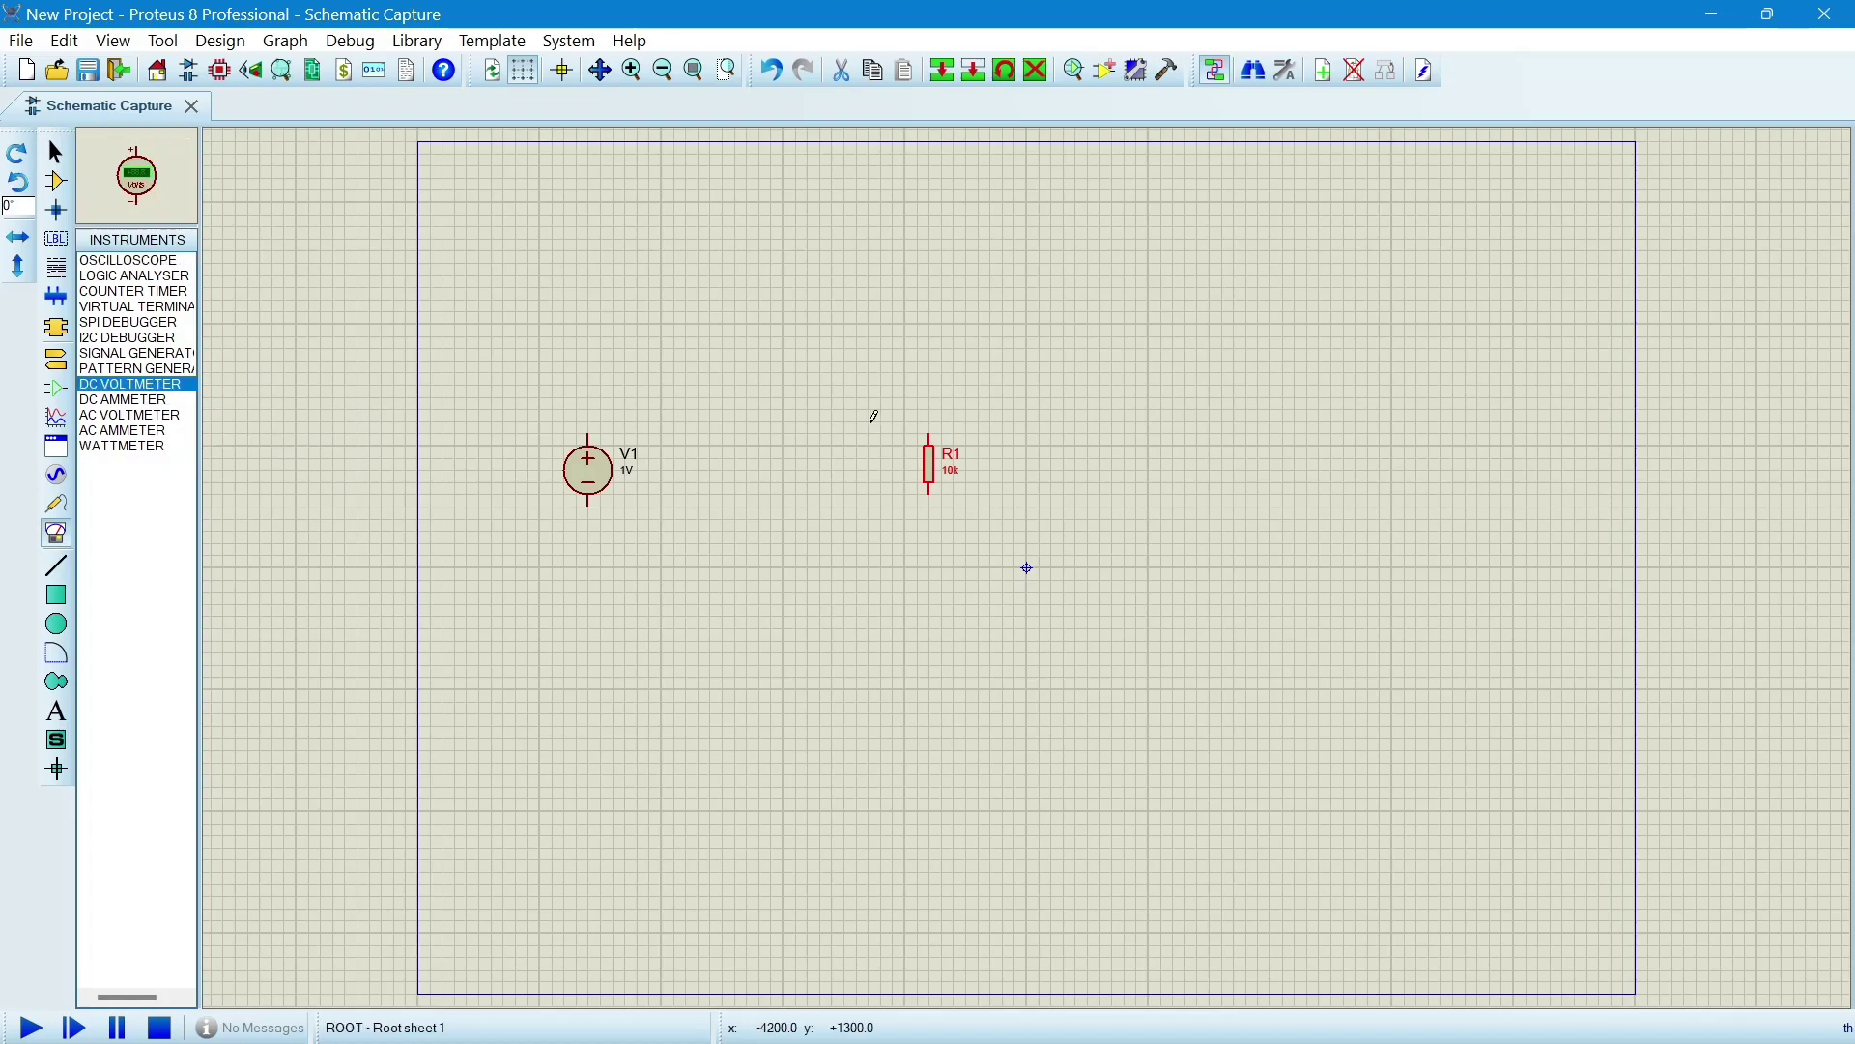
click(1053, 456)
click(1076, 456)
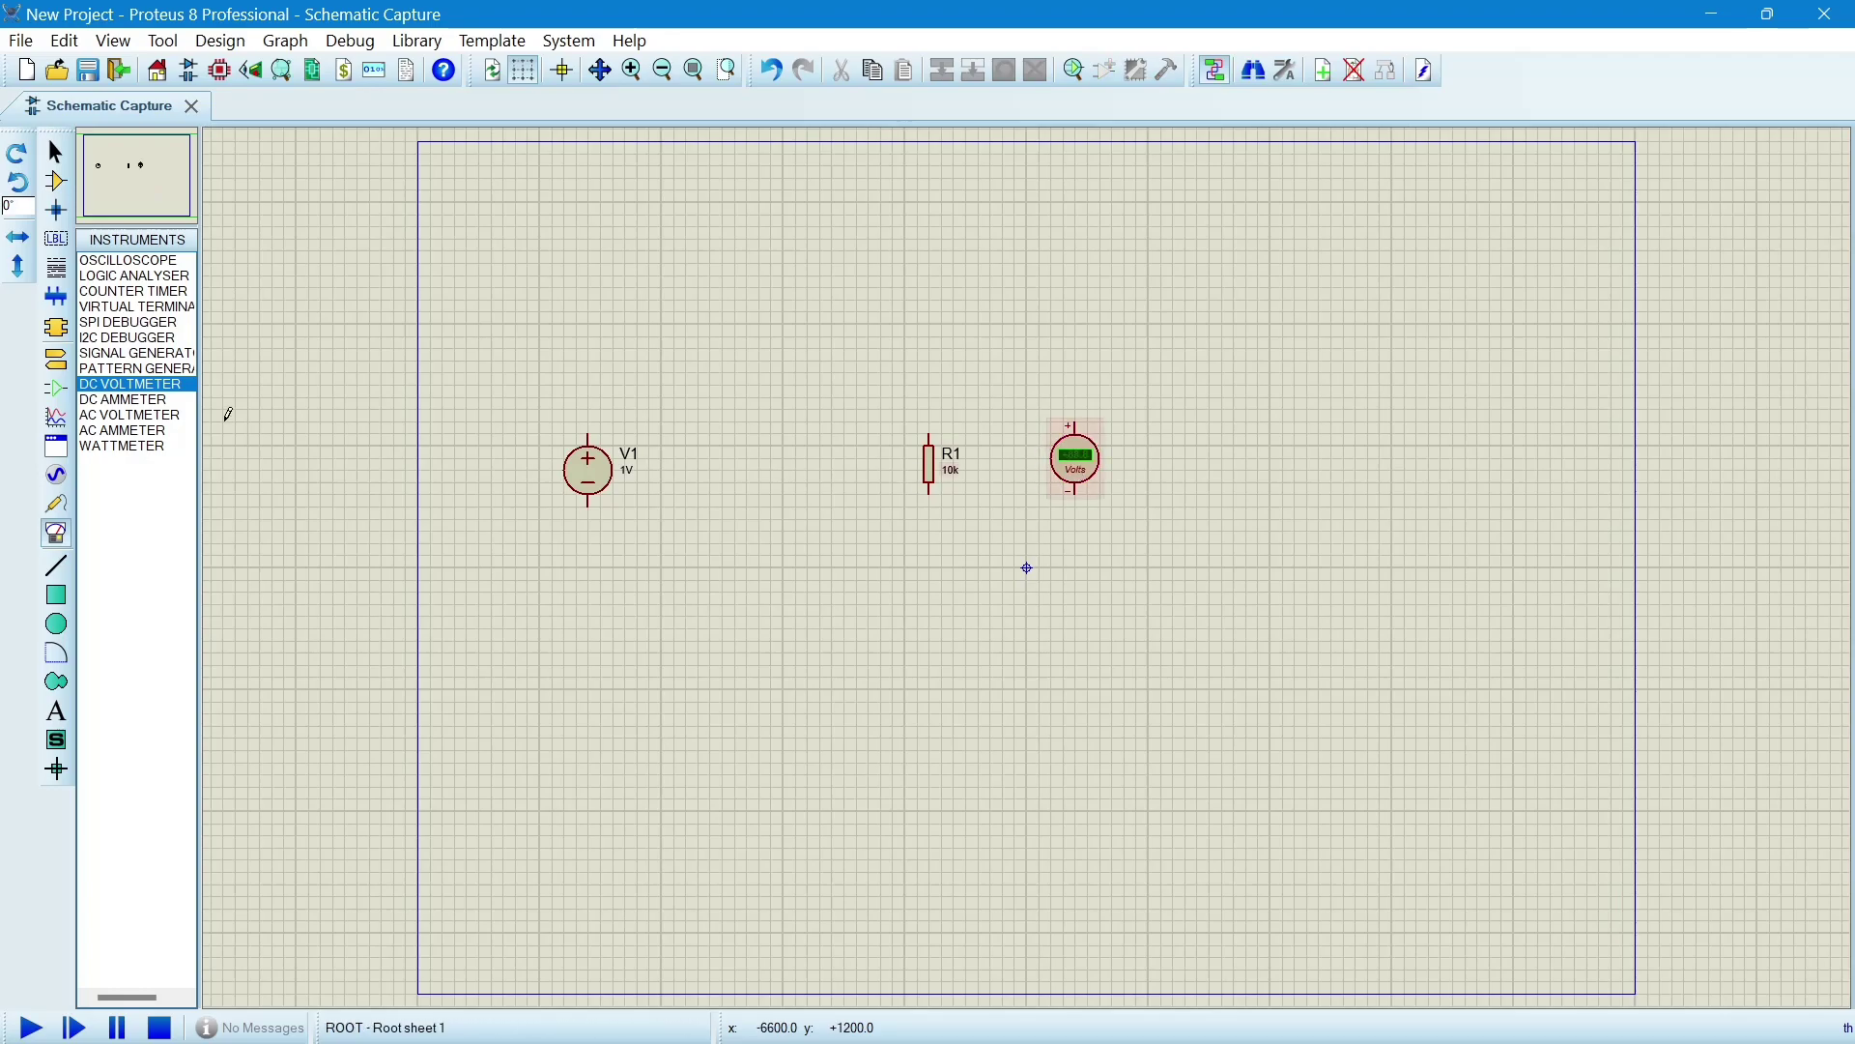
Place a DC ammeter between the voltage source and resistor R1, slightly above them.
click(145, 400)
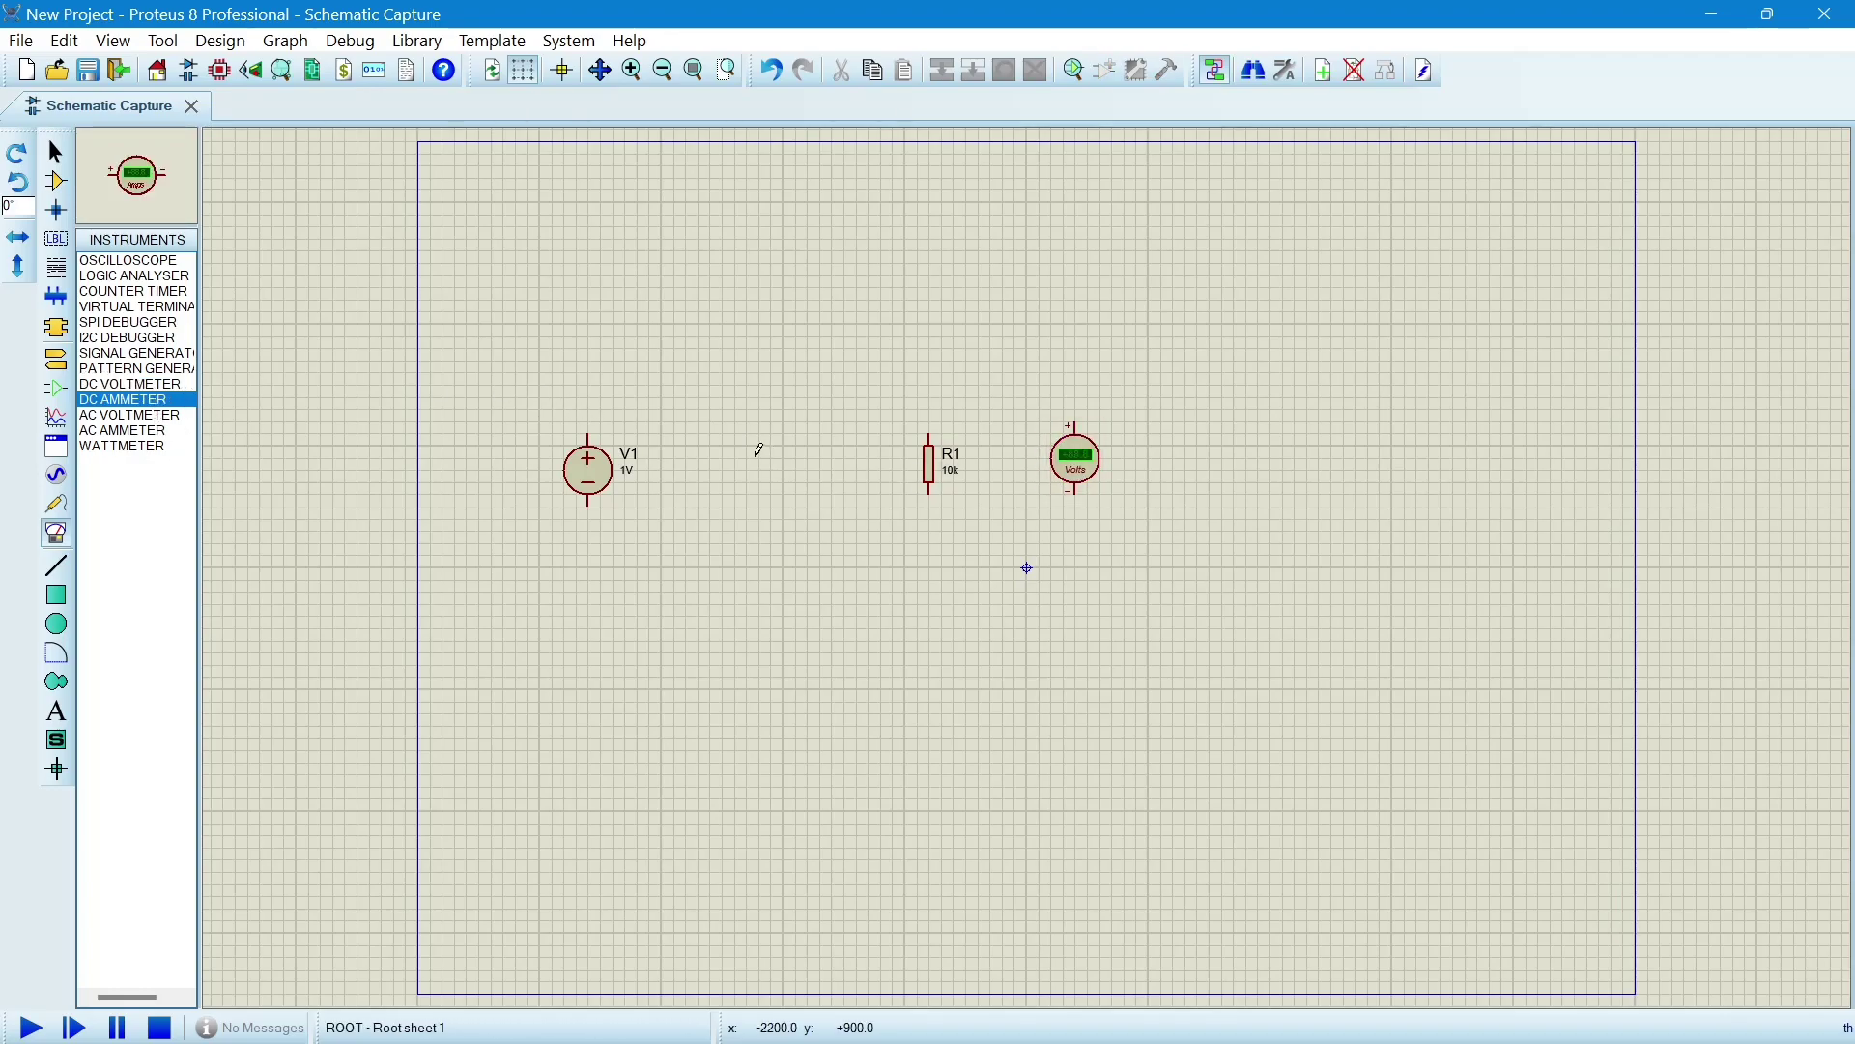
click(725, 418)
click(757, 427)
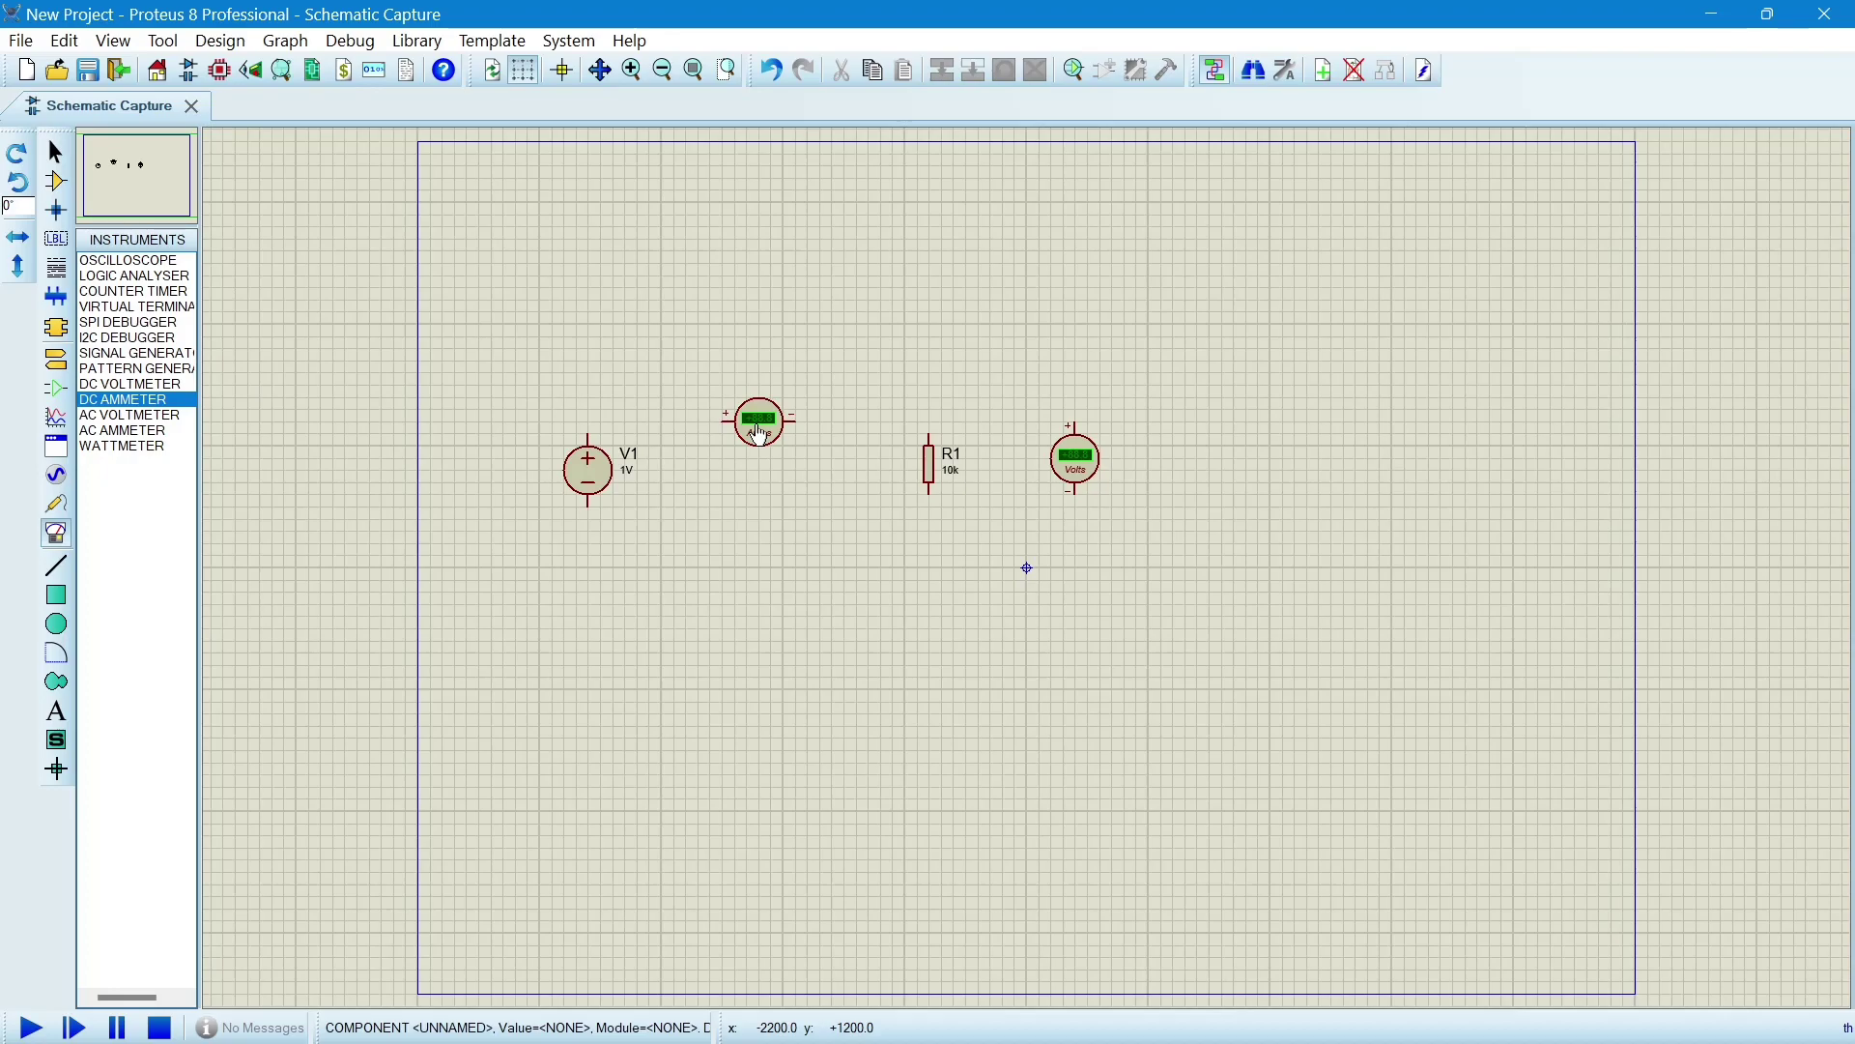
Wire the voltage source, the DC ammeter and resistor R1 into a closed series loop, with the source's positive terminal feeding the ammeter's positive terminal.
click(590, 428)
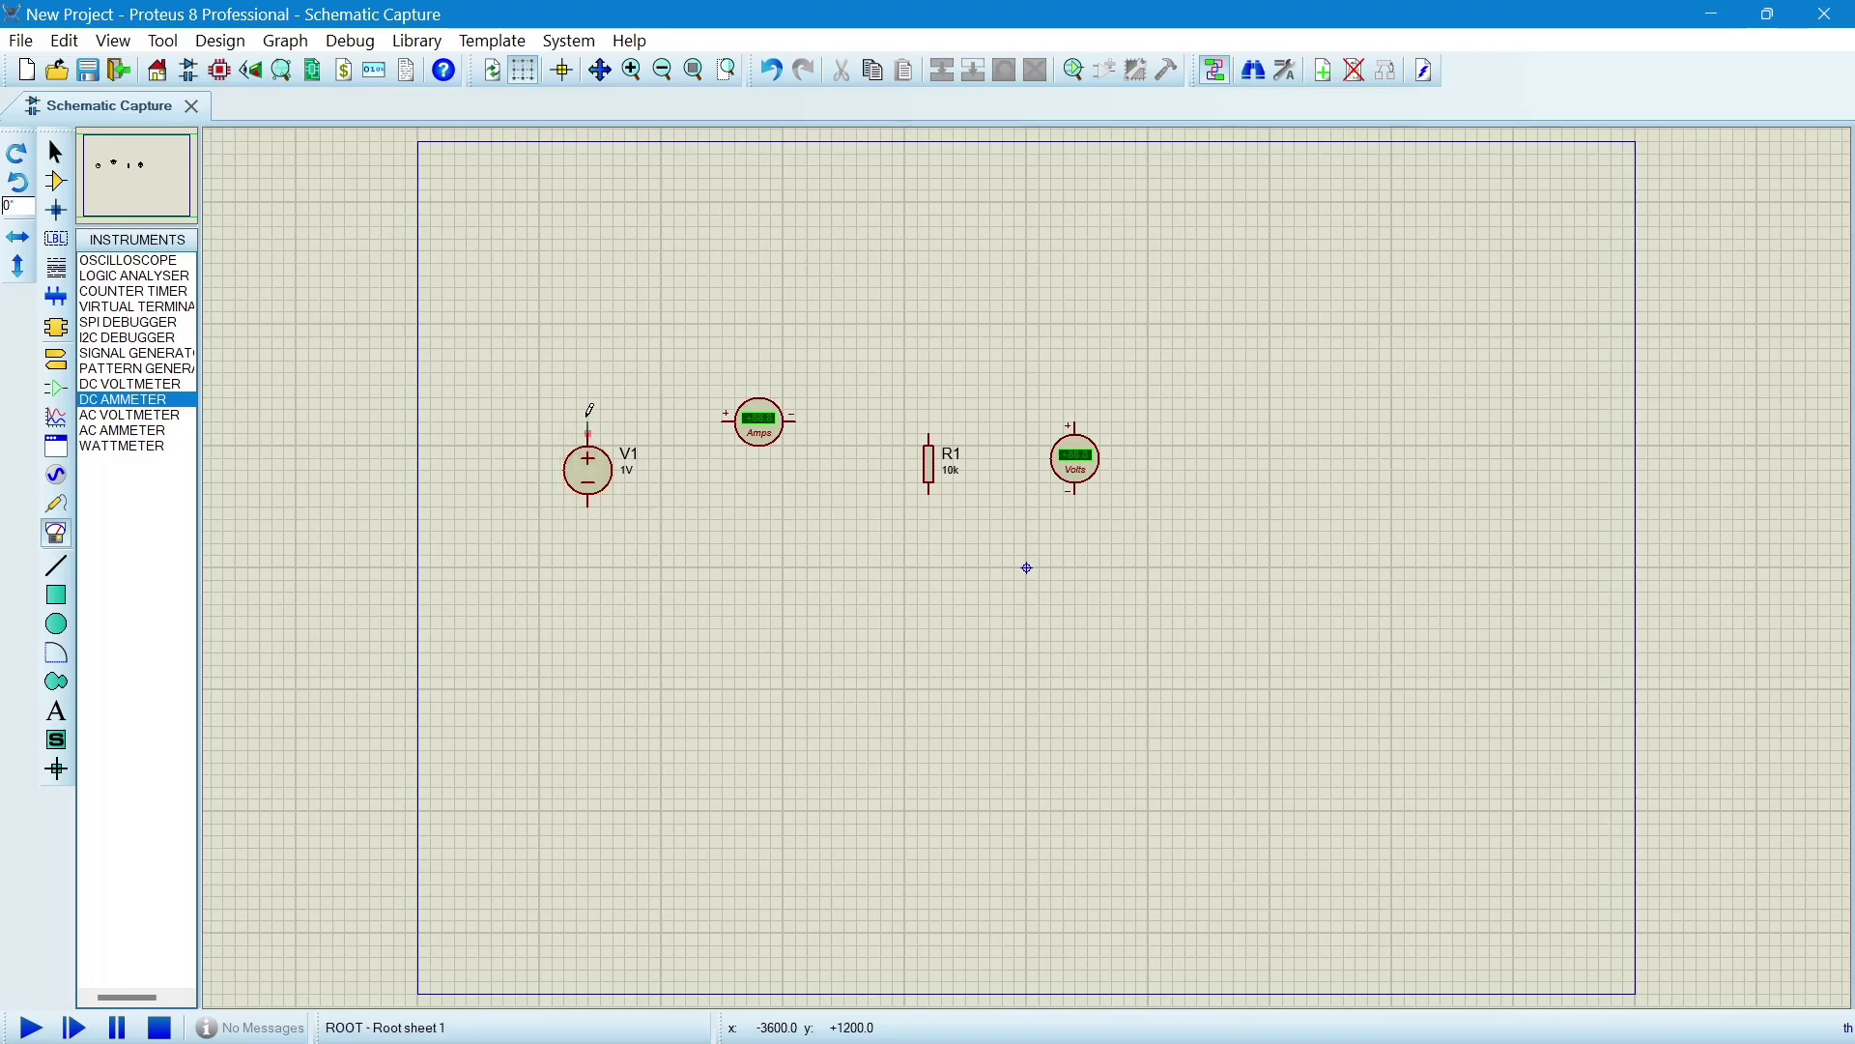
click(722, 420)
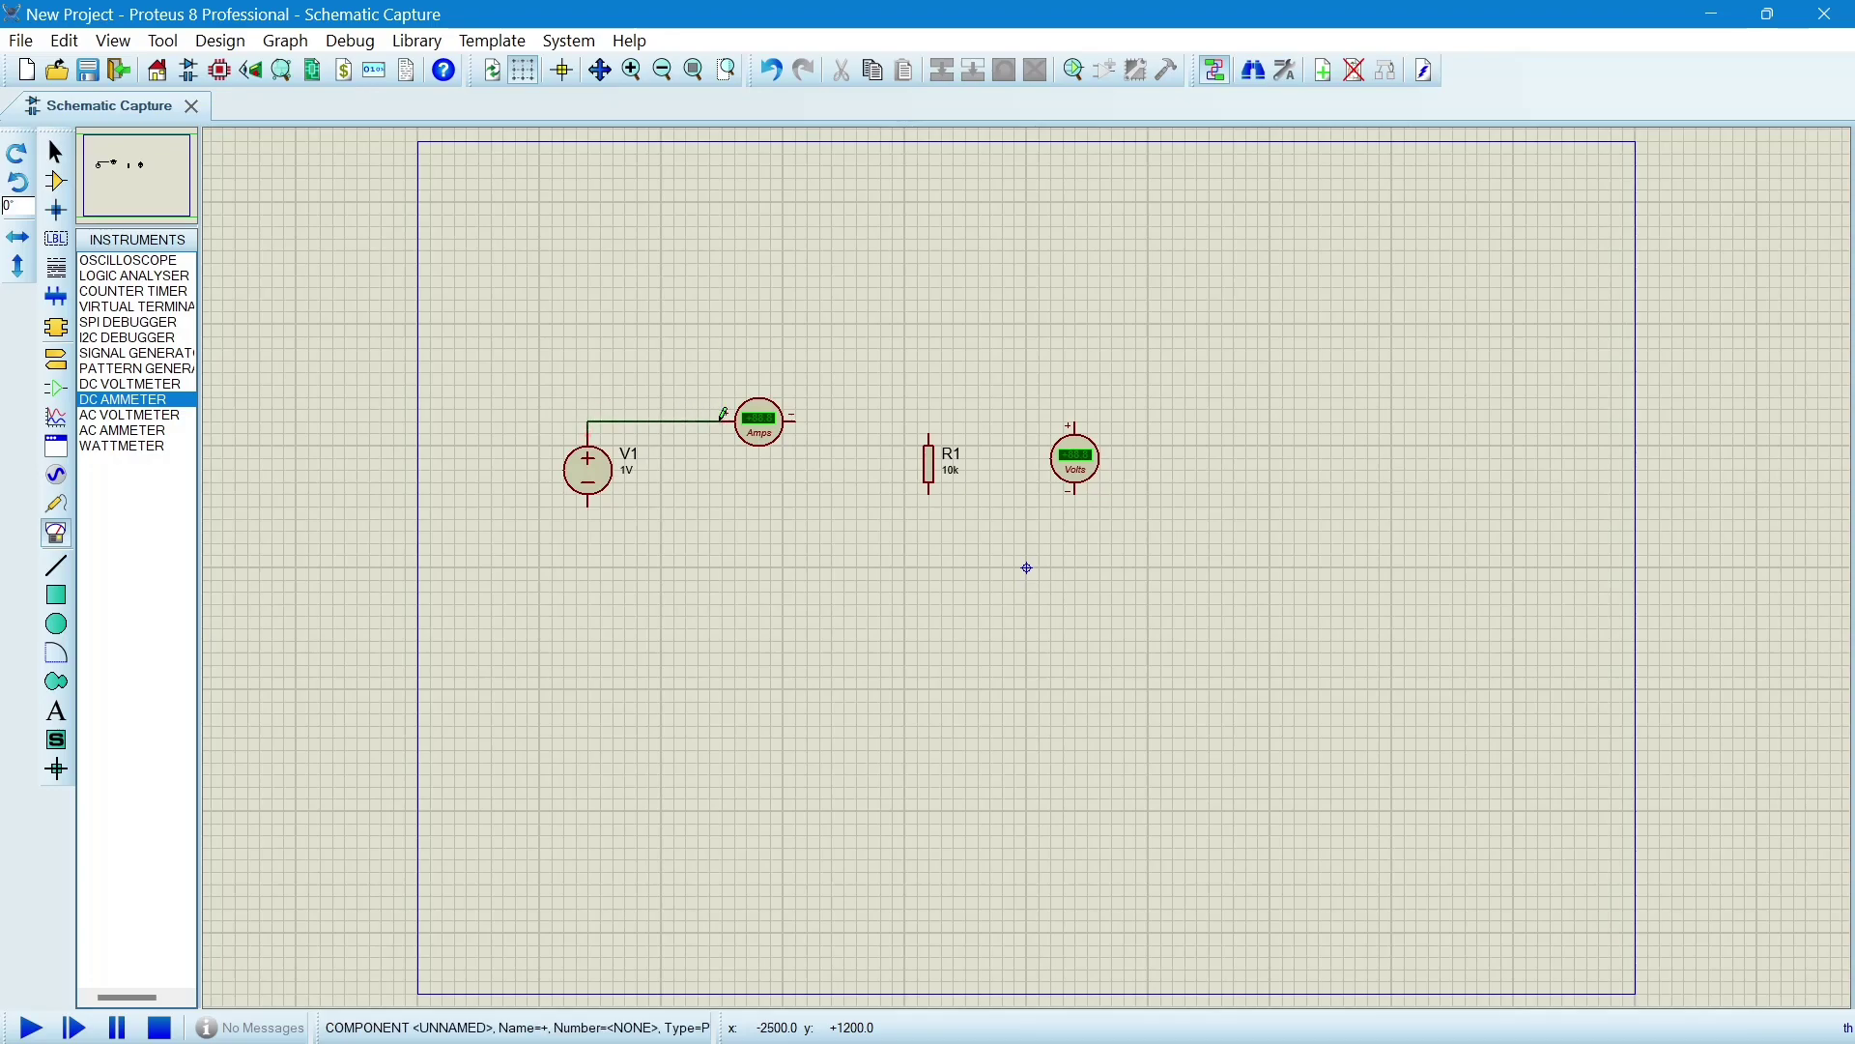
click(796, 417)
click(930, 427)
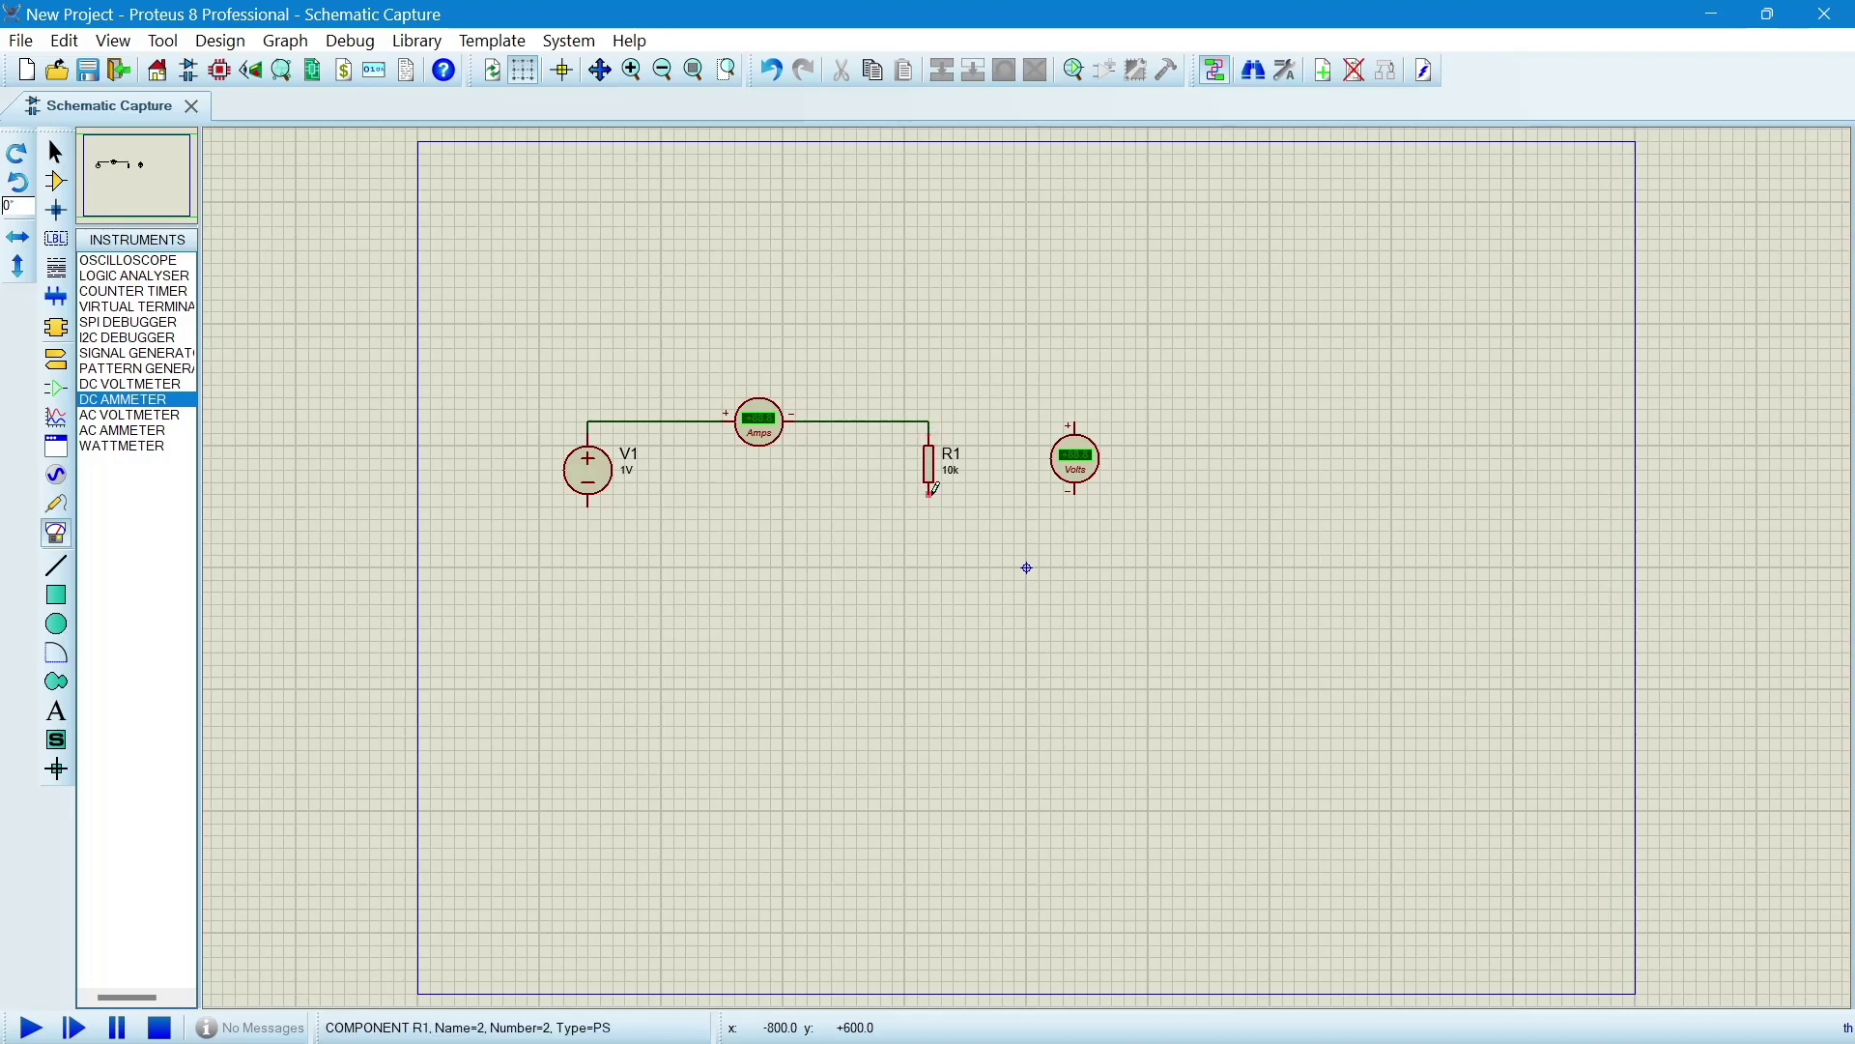
click(931, 494)
click(589, 503)
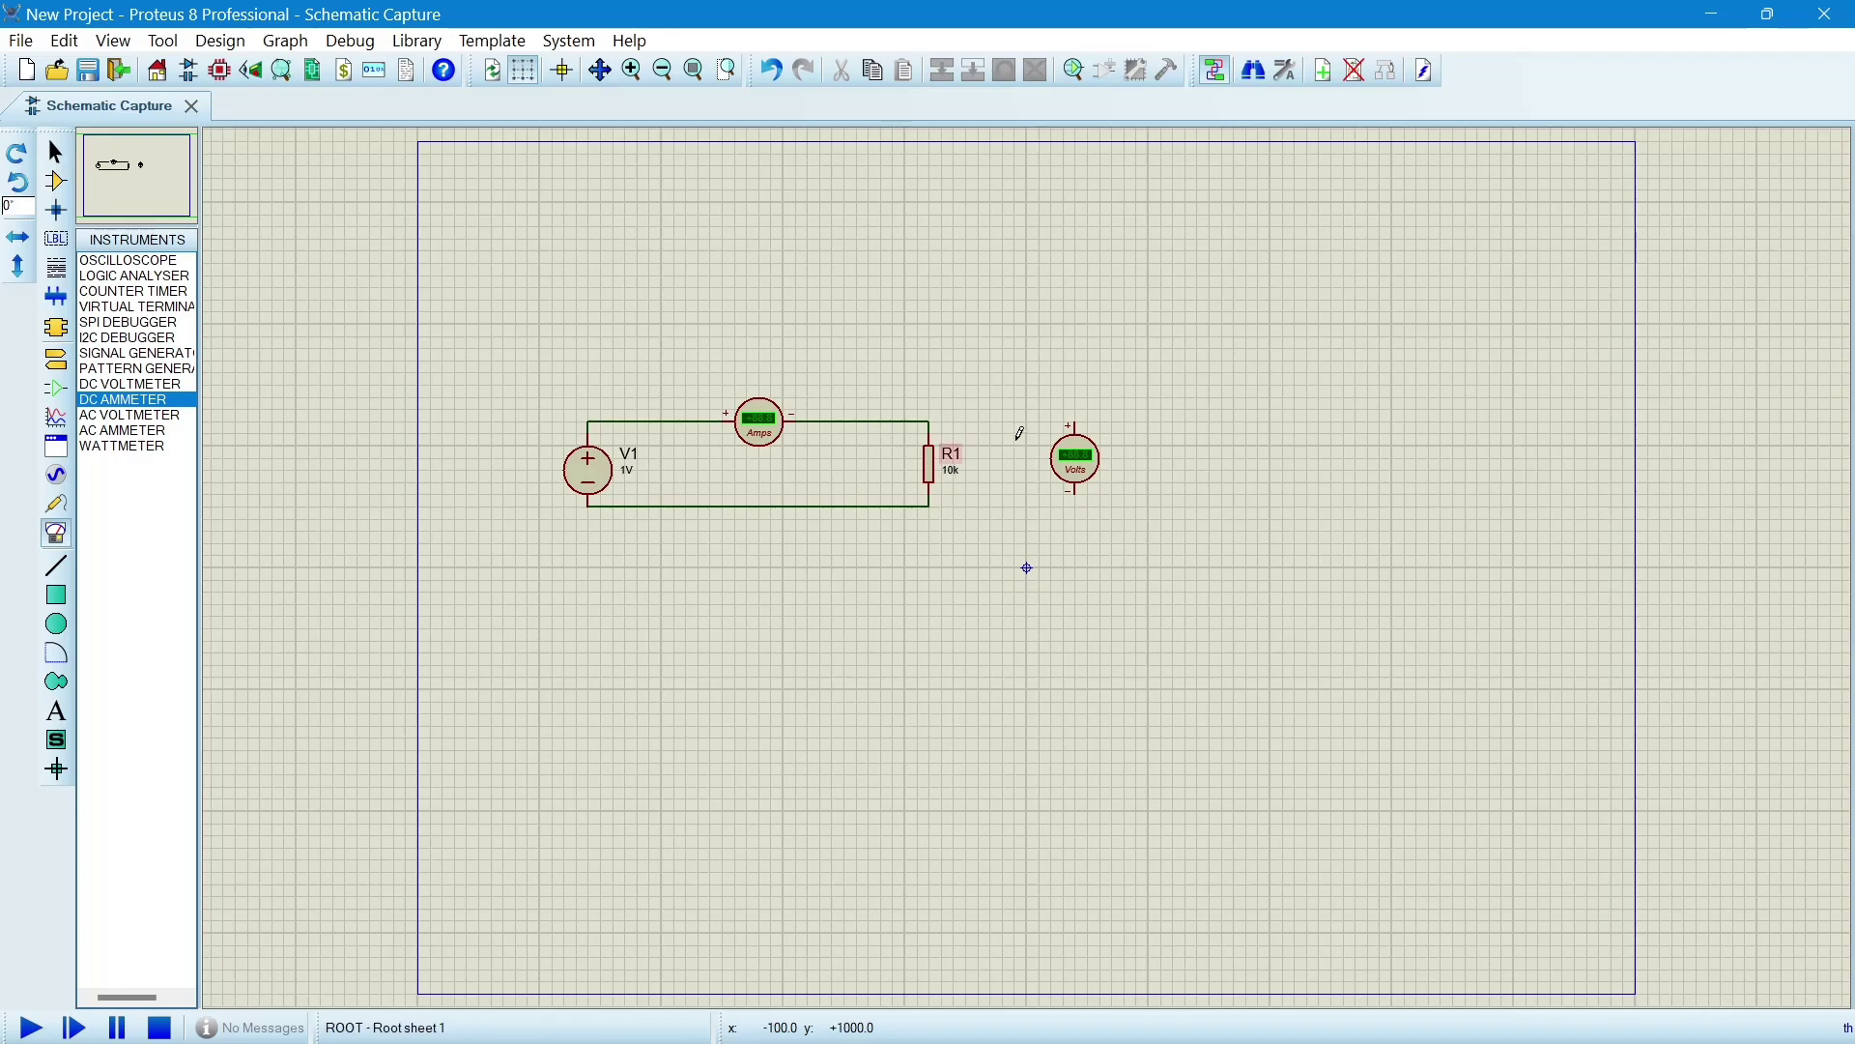
Wire the DC voltmeter in parallel with resistor R1, with its positive terminal on the upper wire.
click(1075, 417)
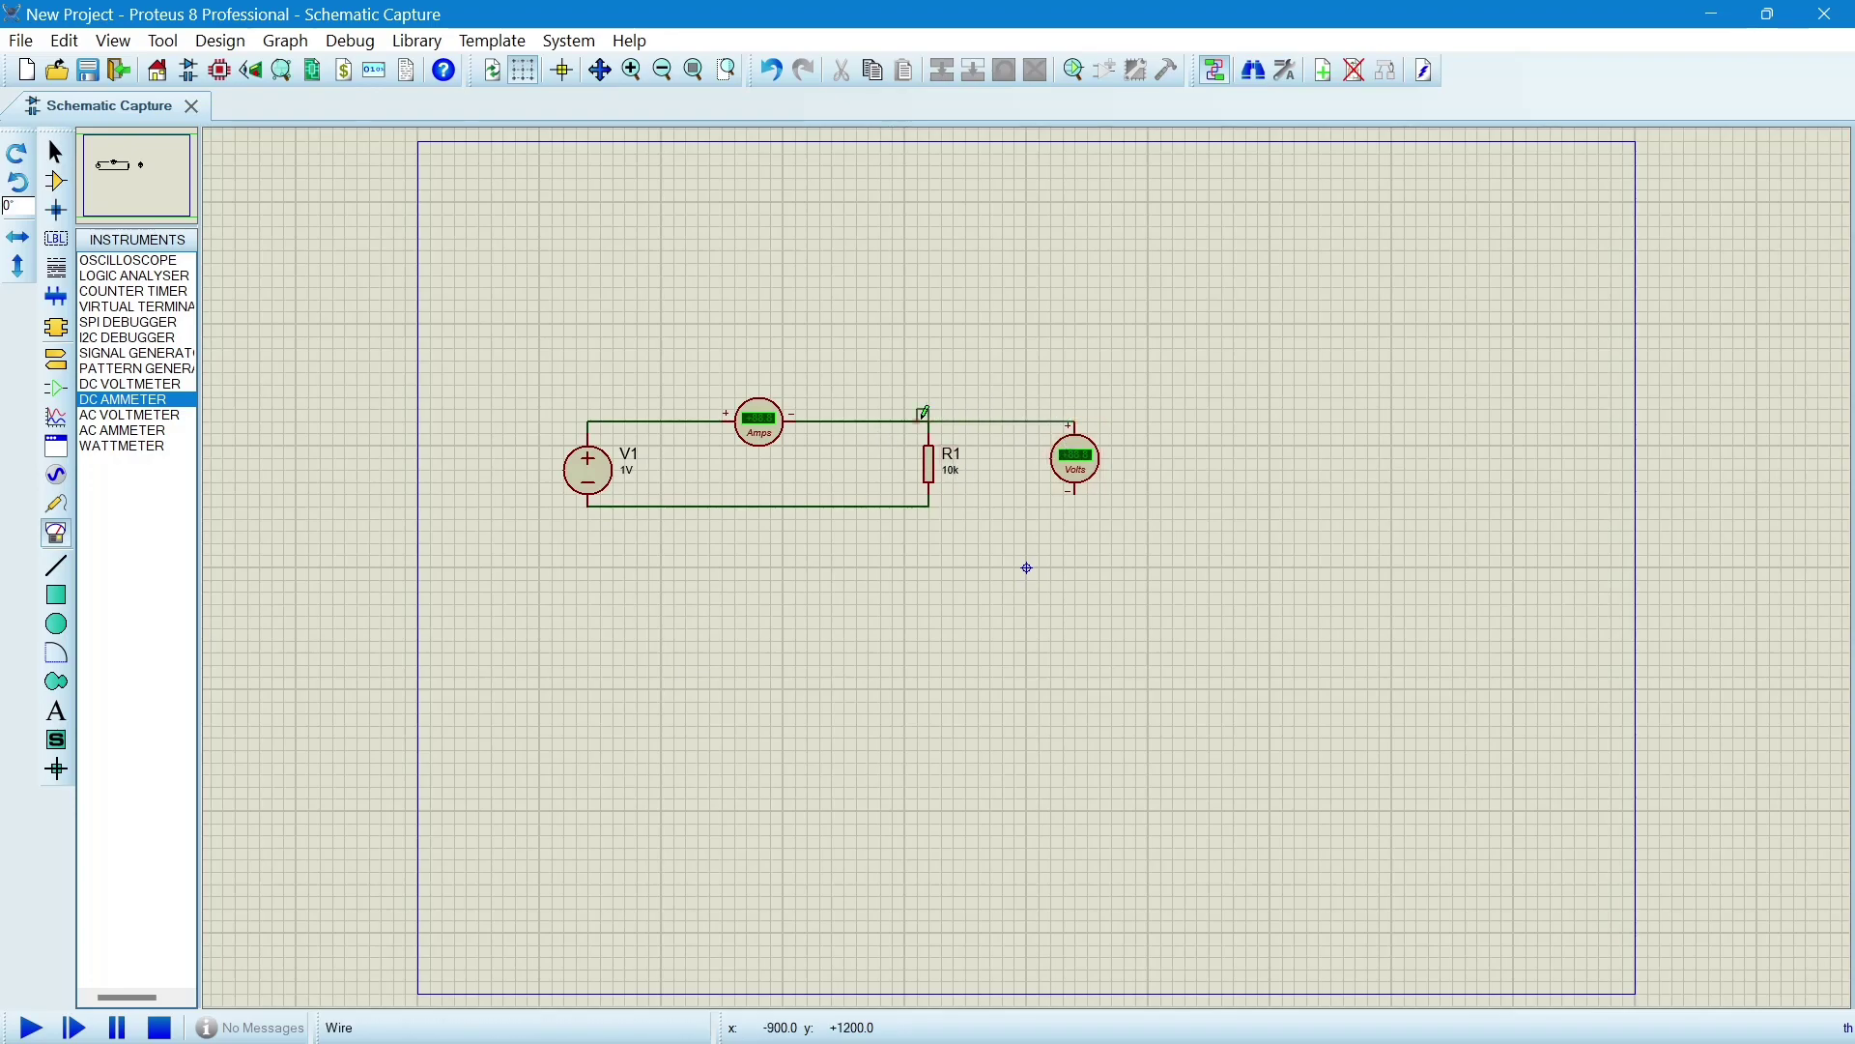
click(934, 421)
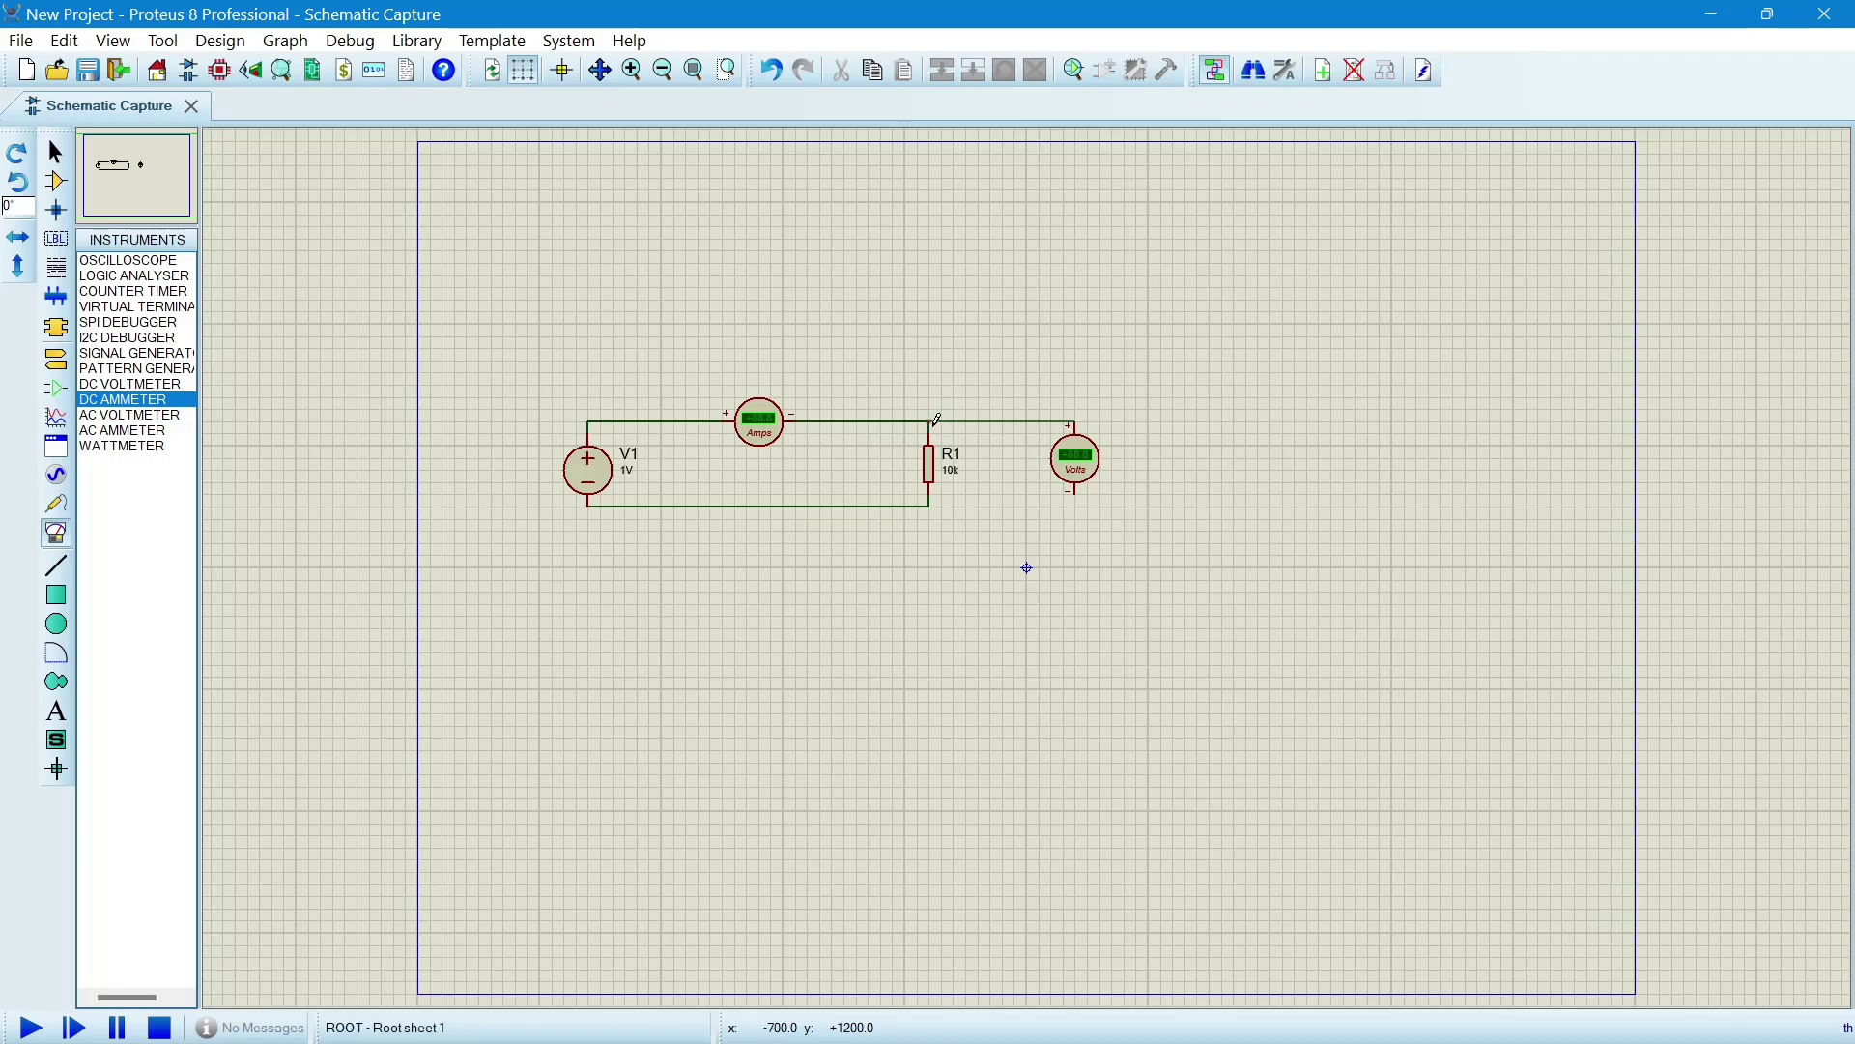
click(929, 505)
click(1069, 497)
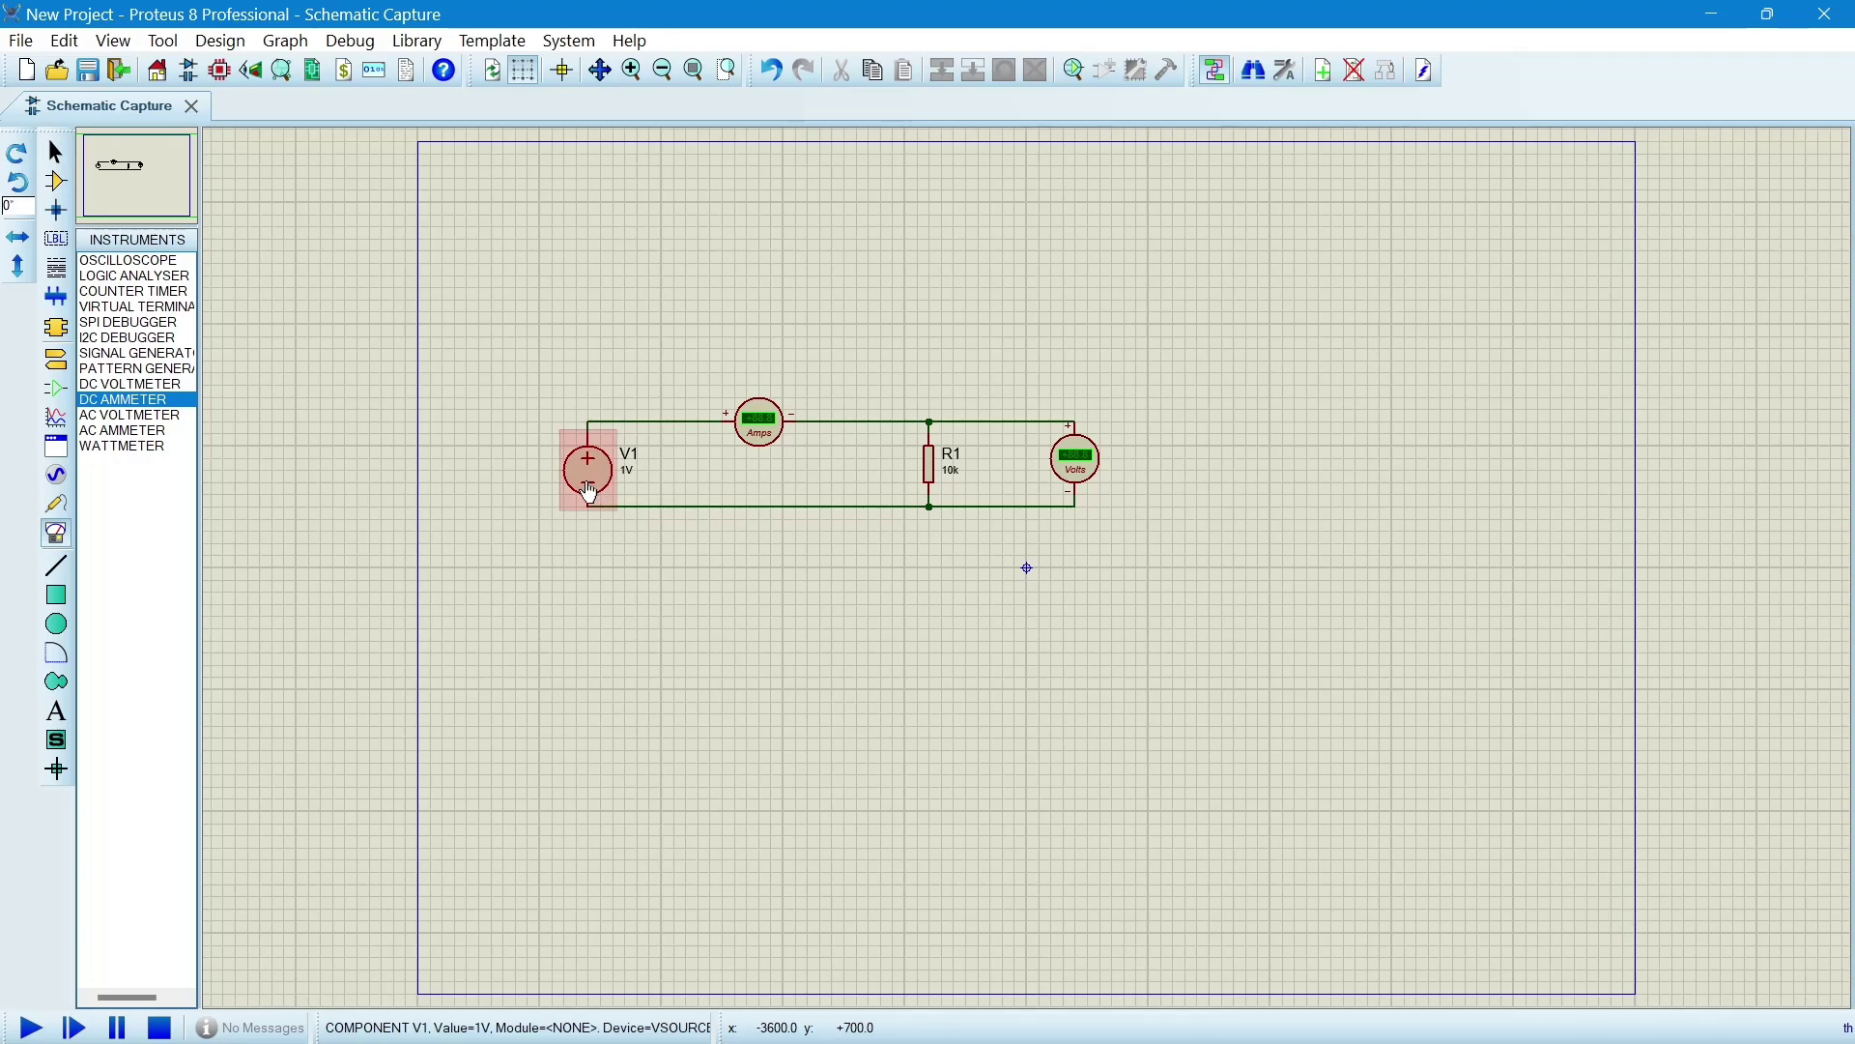
Change the voltage source's part reference to VL.
double_click(594, 483)
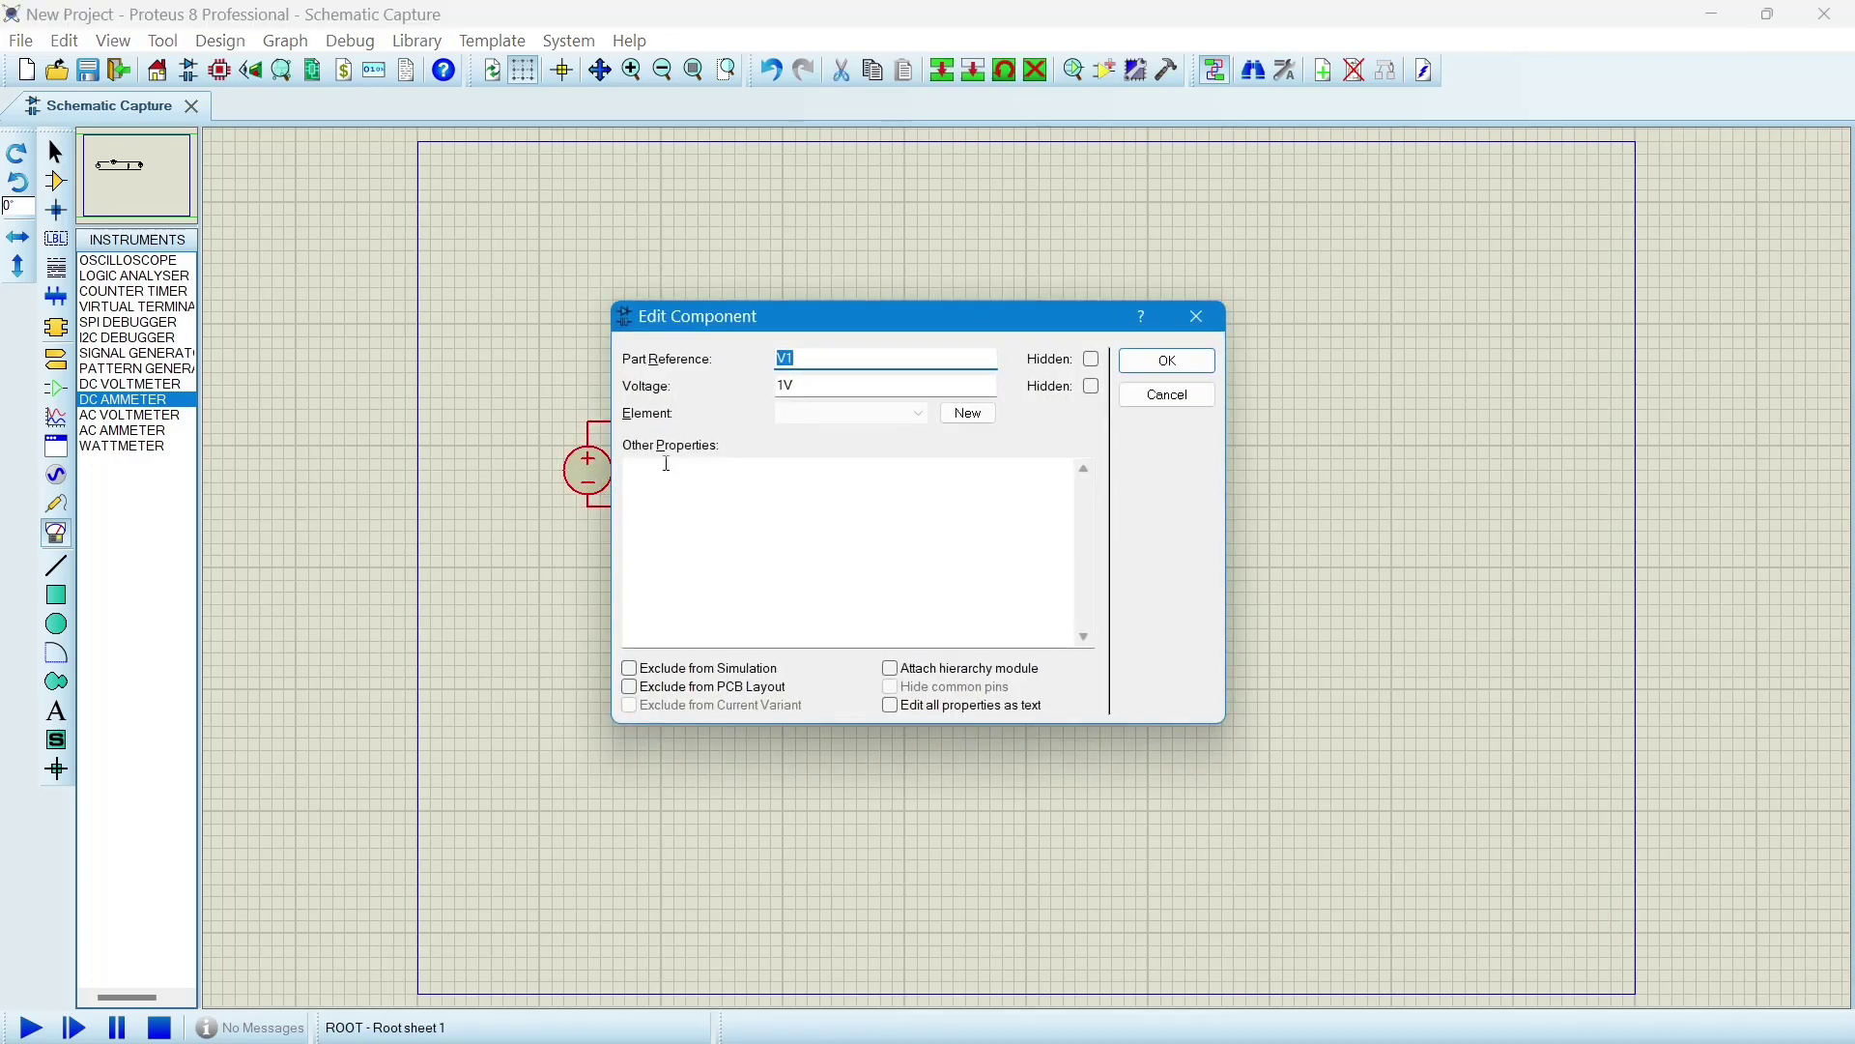
click(831, 361)
drag(831, 328, 1032, 344)
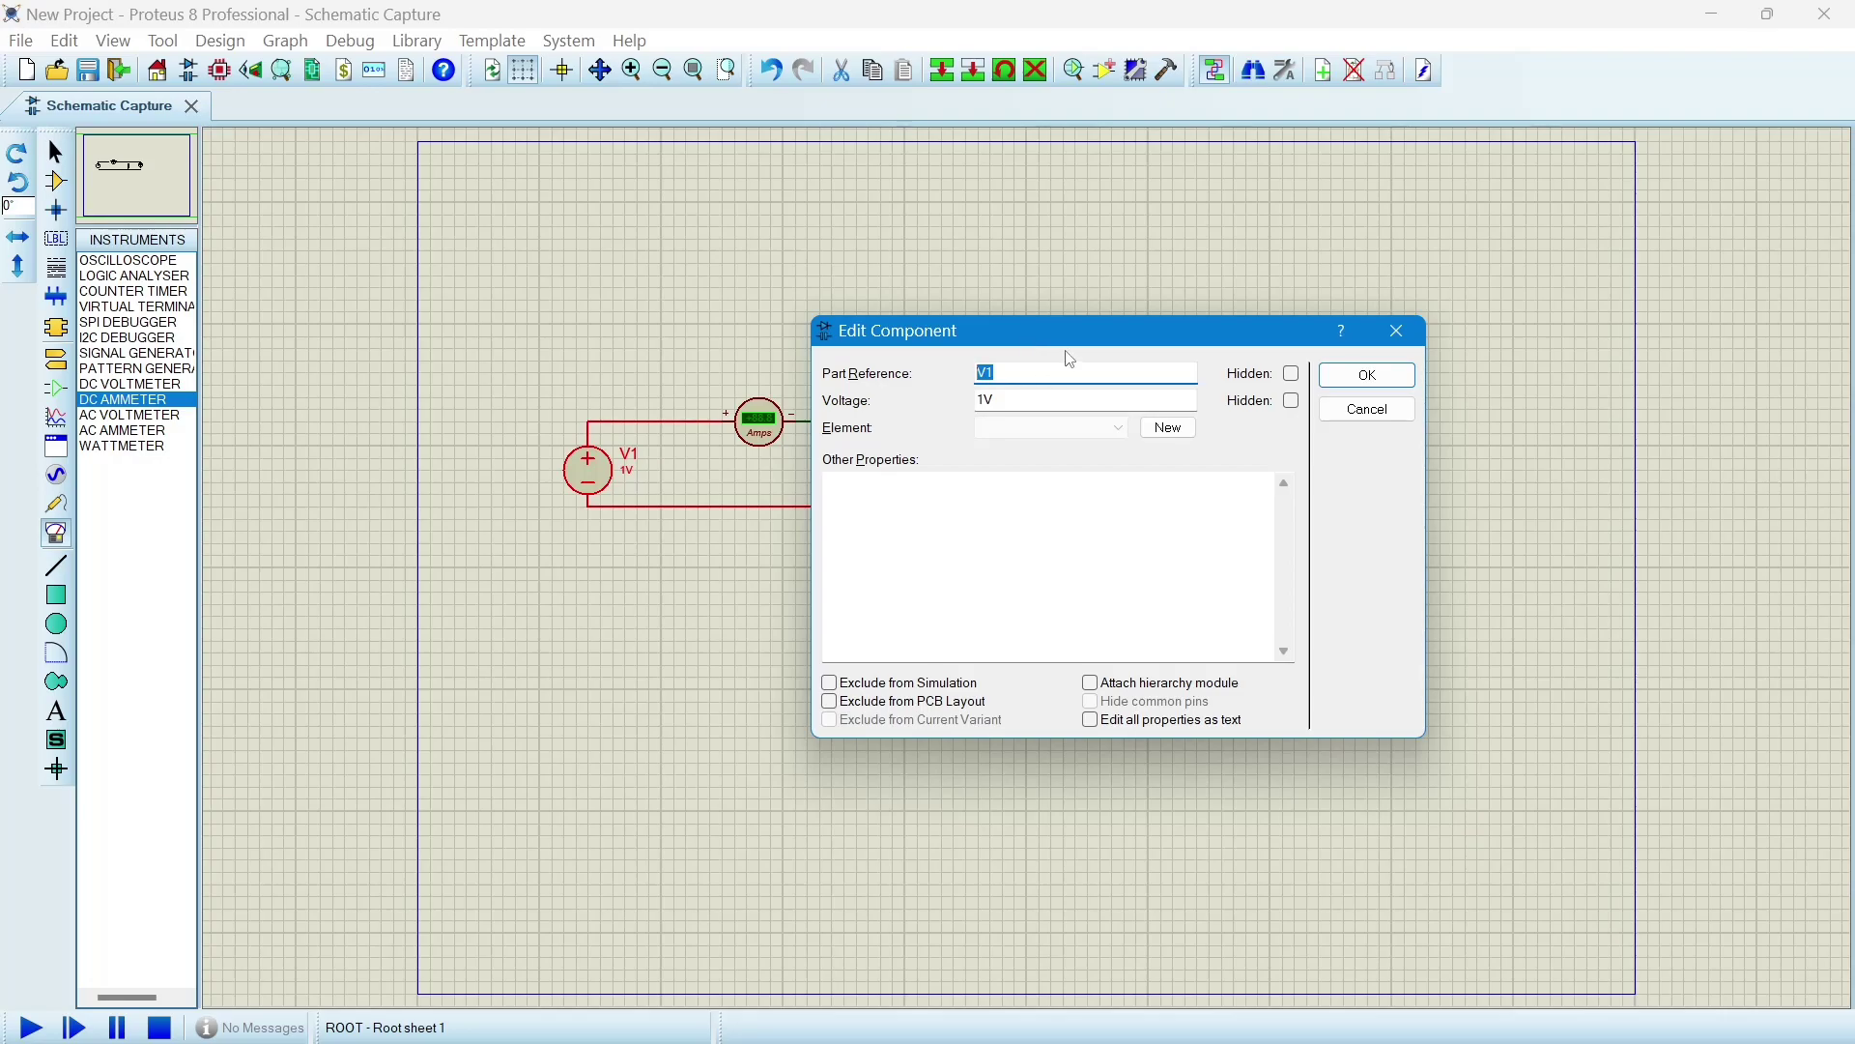
text(VL)
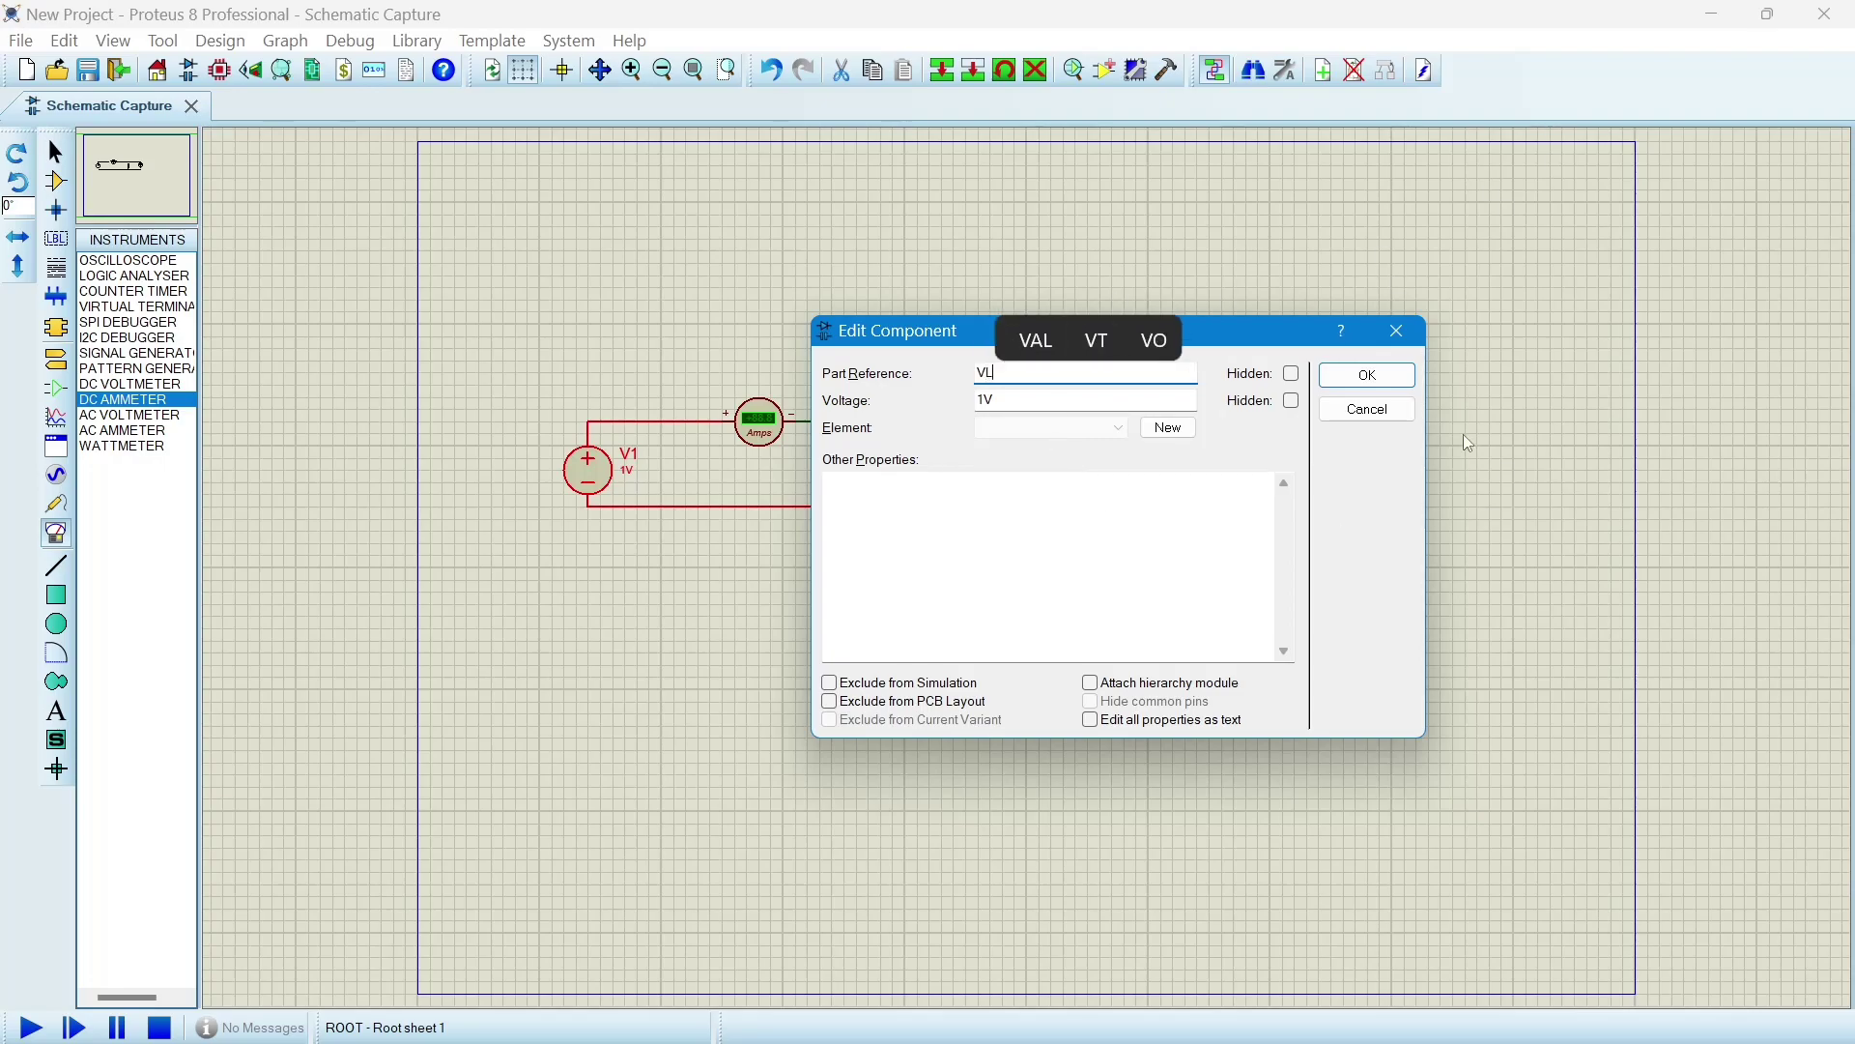
click(1382, 375)
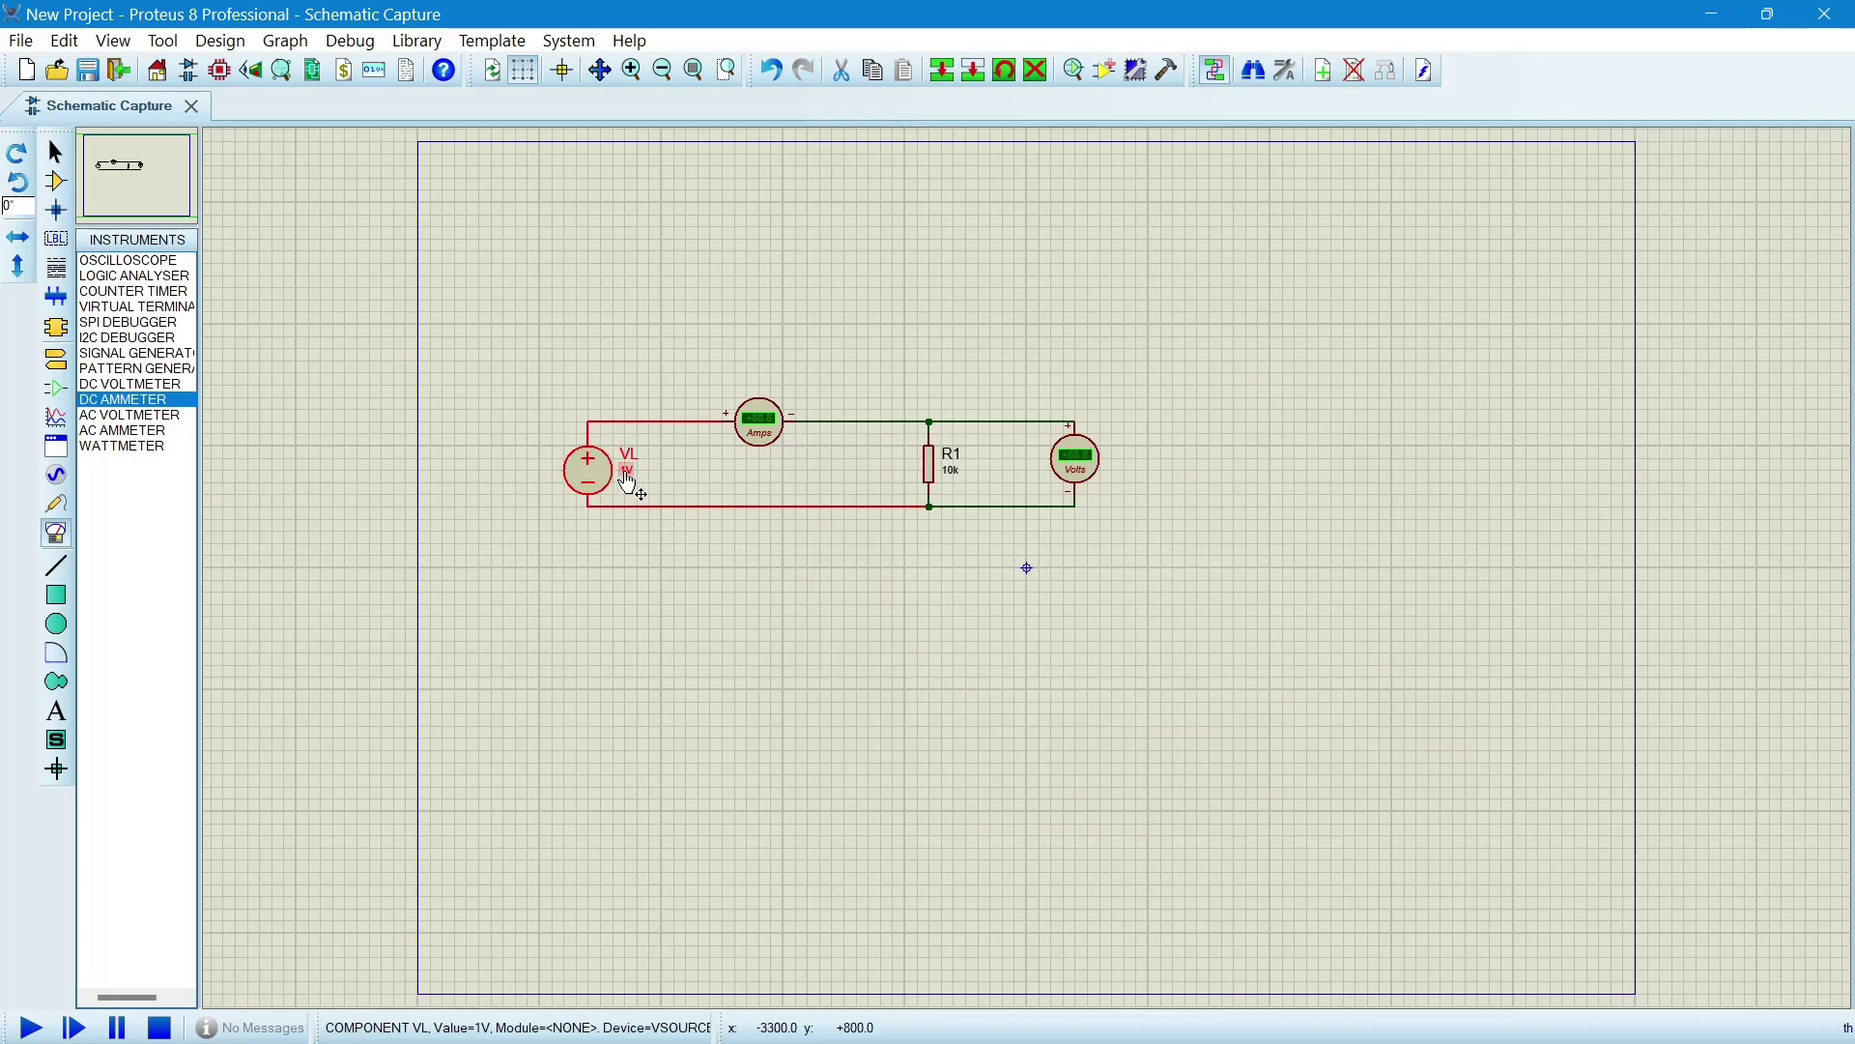
Set the voltage of source VL to 12V.
double_click(590, 473)
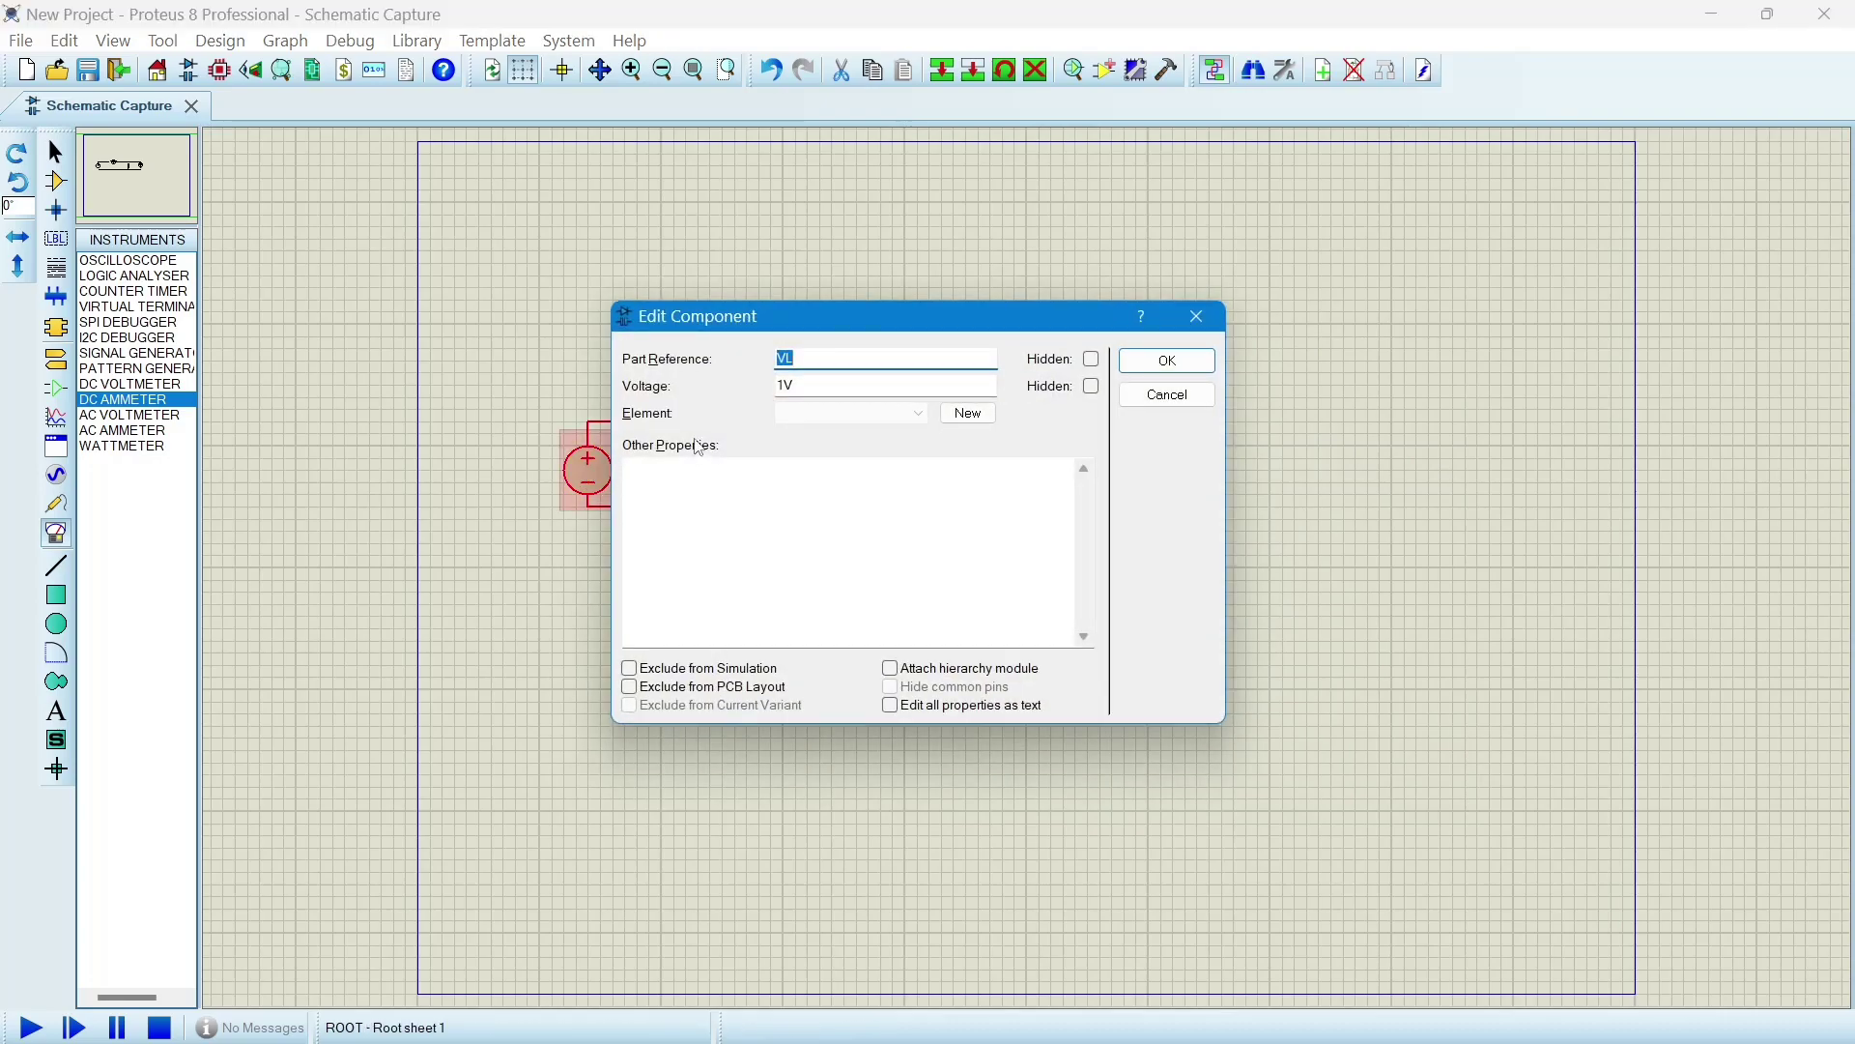
click(789, 388)
text(2)
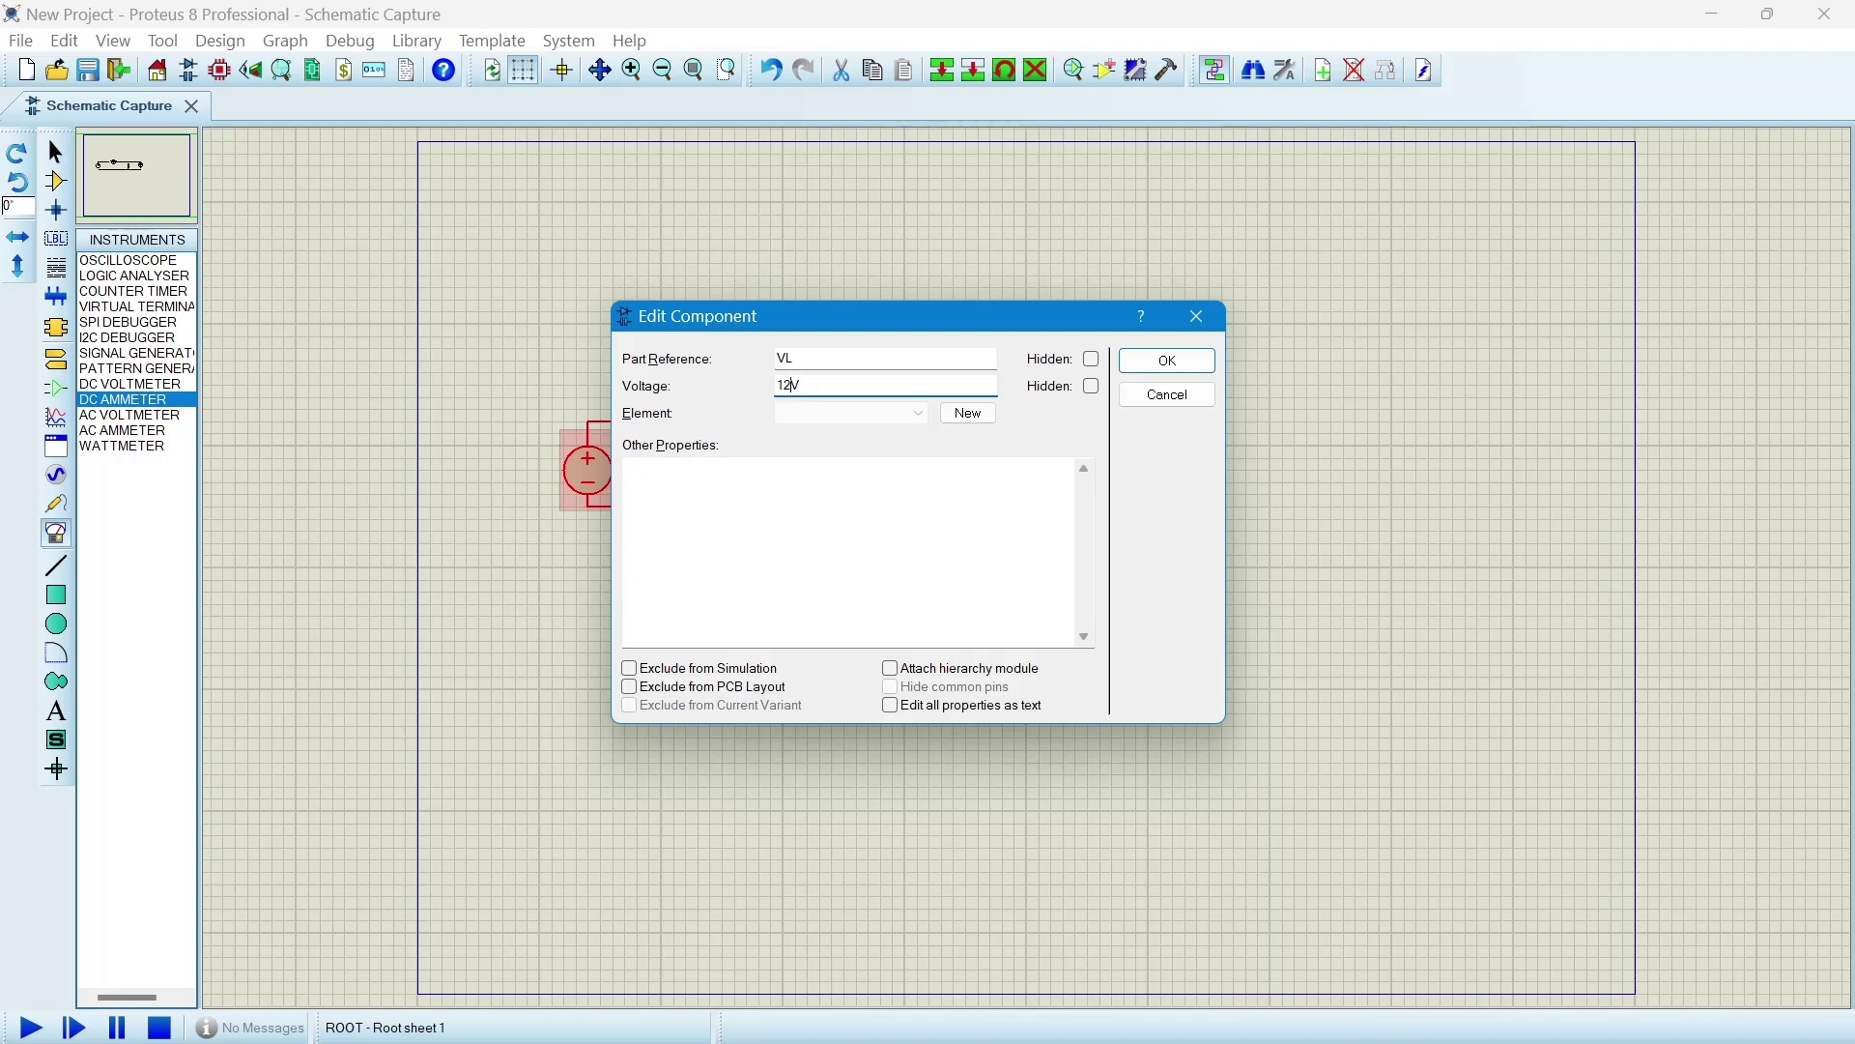
click(1149, 360)
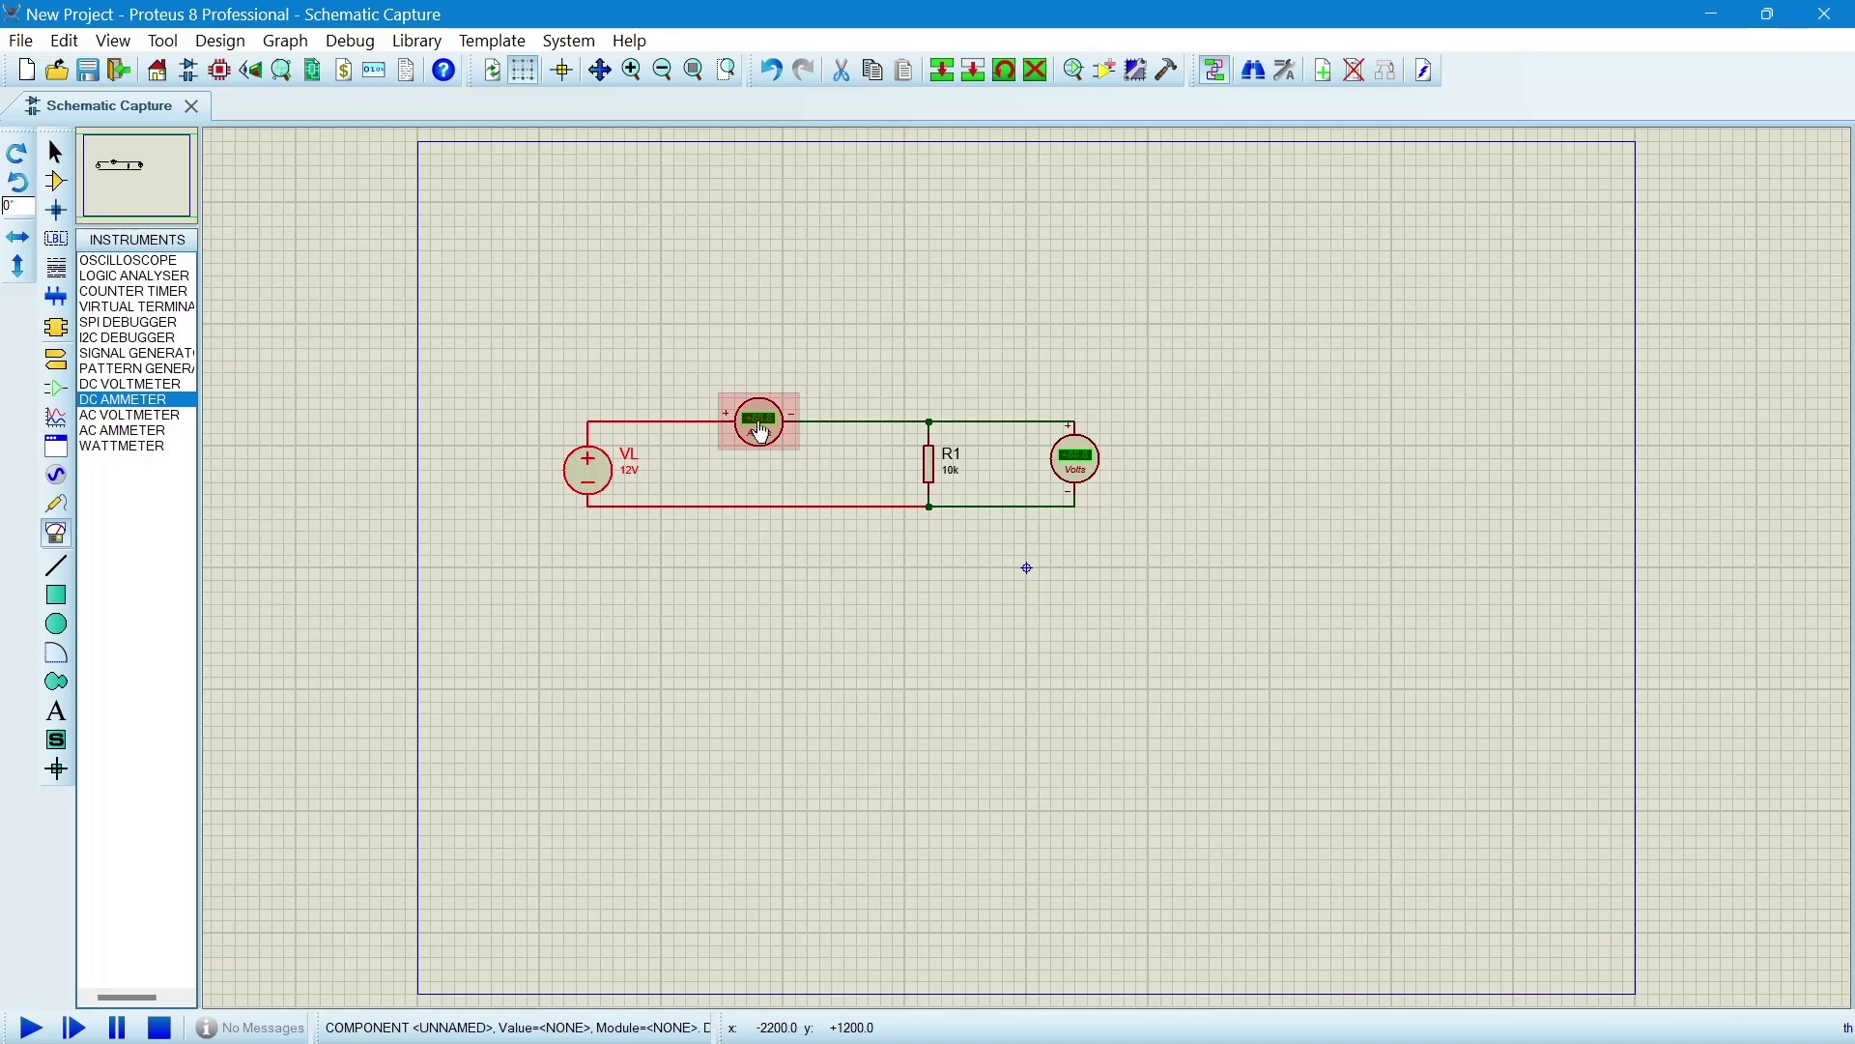
Choose Amps as the DC ammeter's display range and accept its properties.
double_click(761, 430)
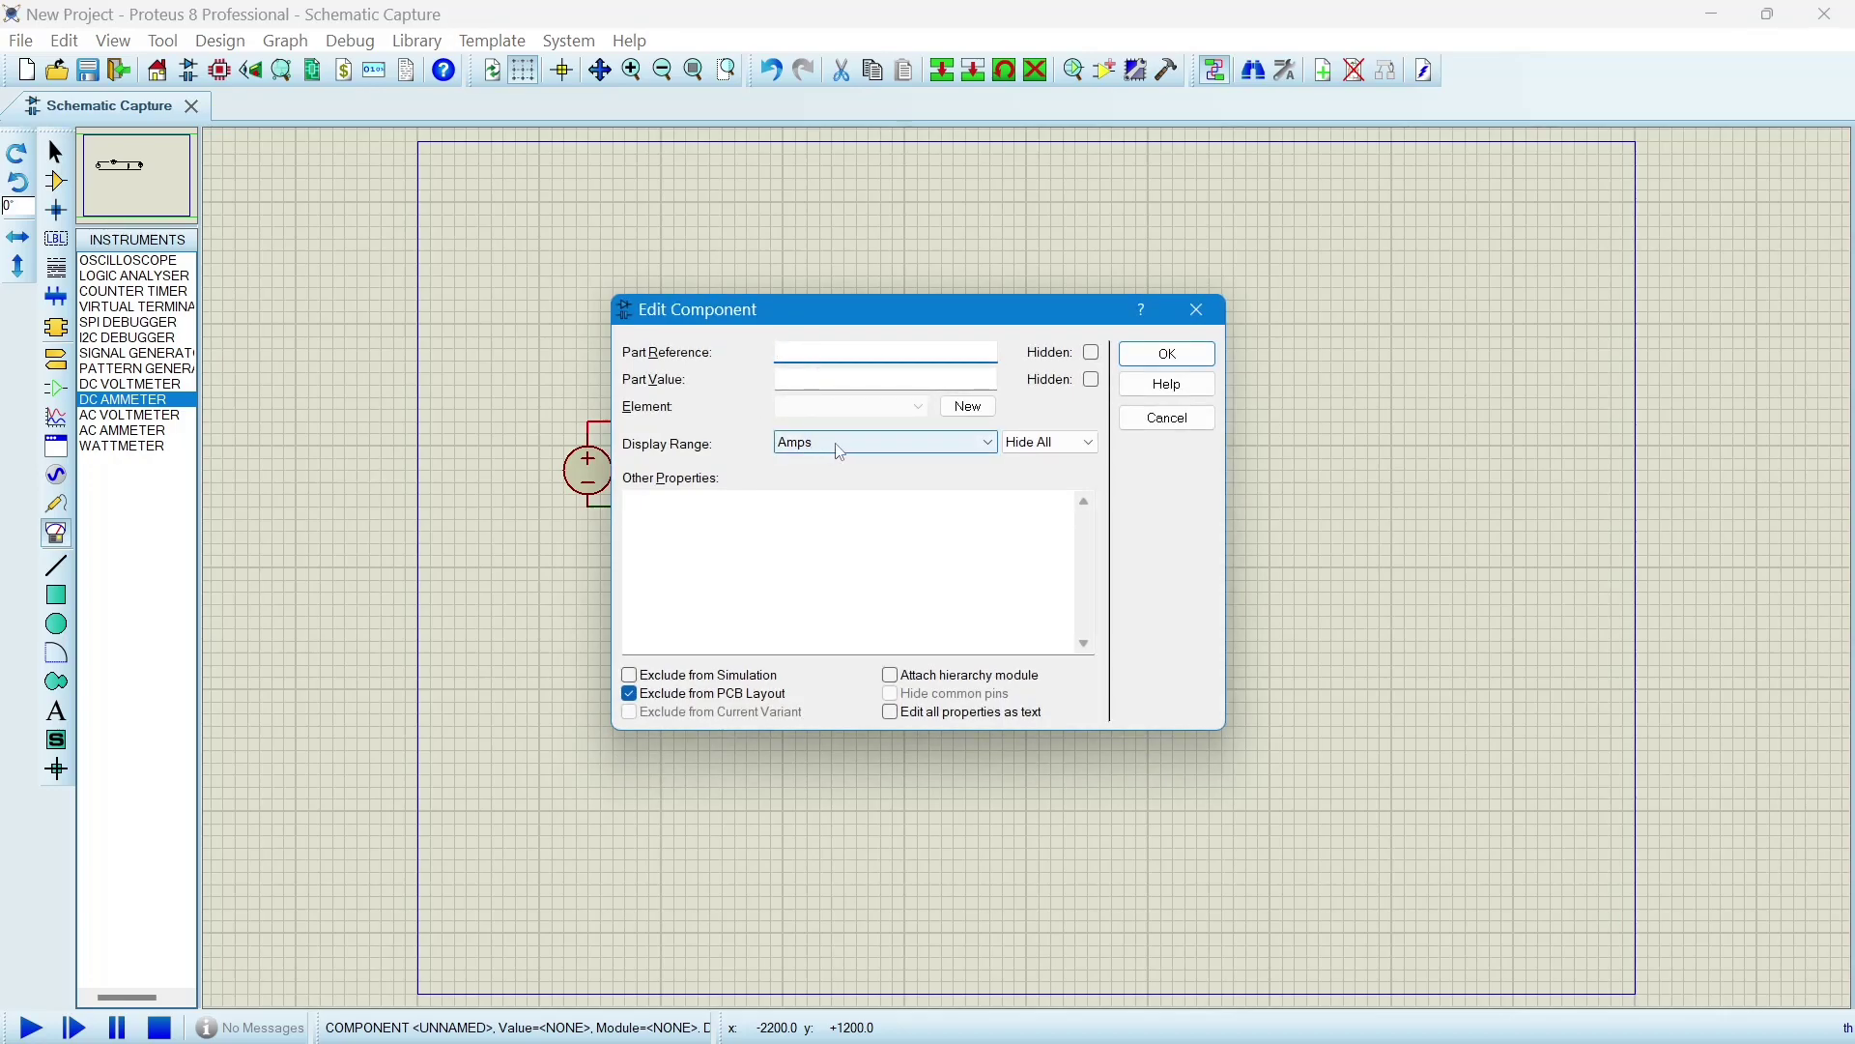
click(987, 444)
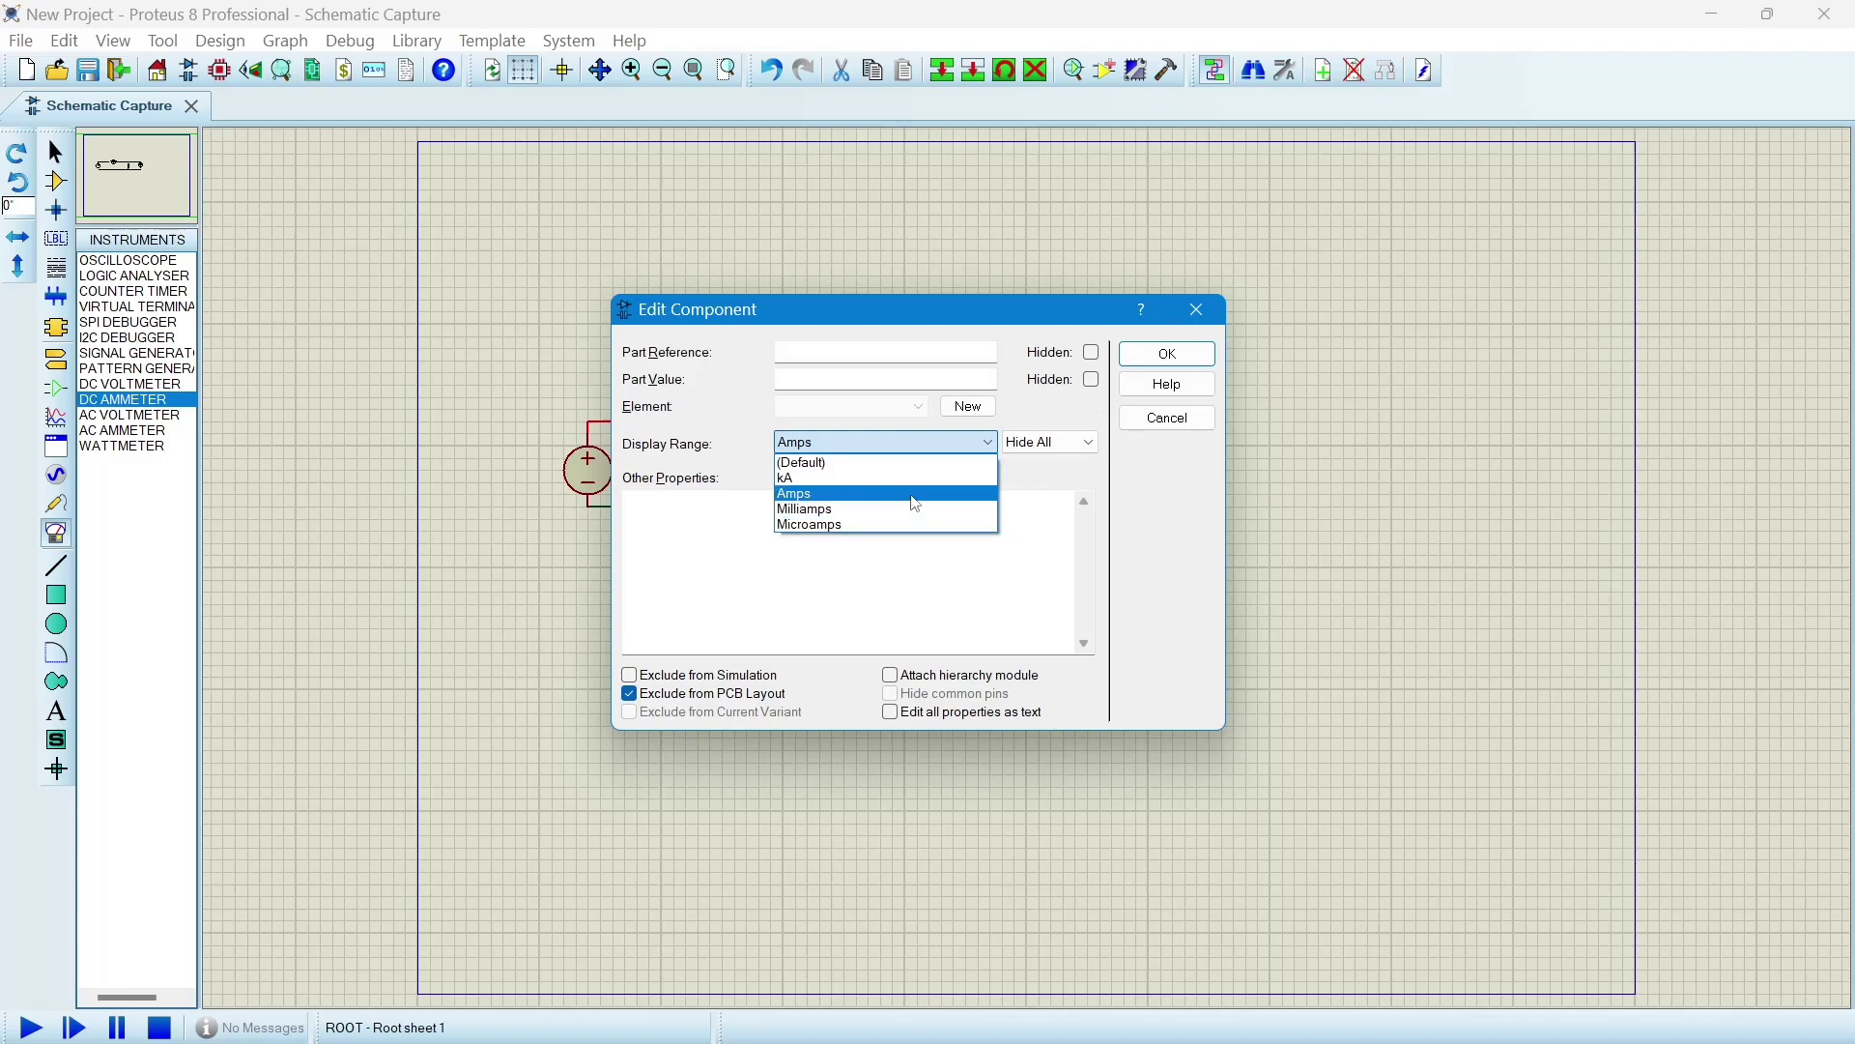
click(914, 495)
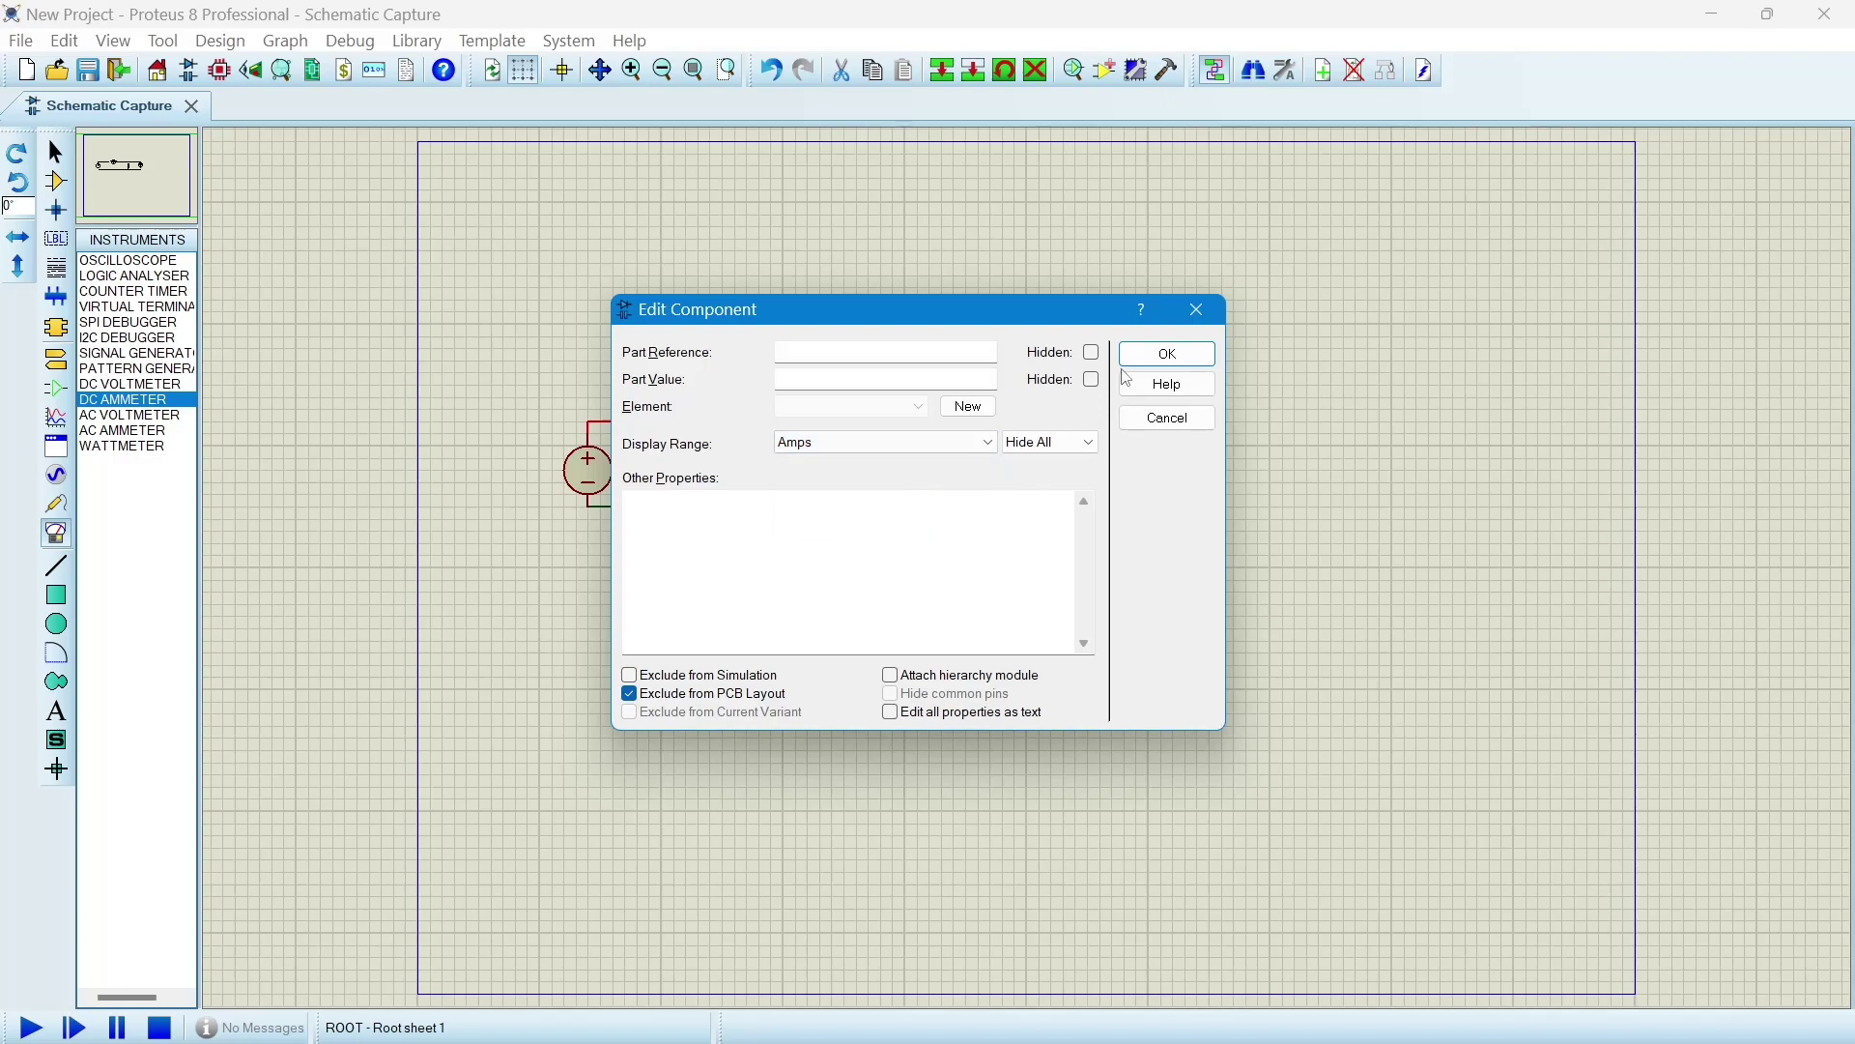
click(1166, 353)
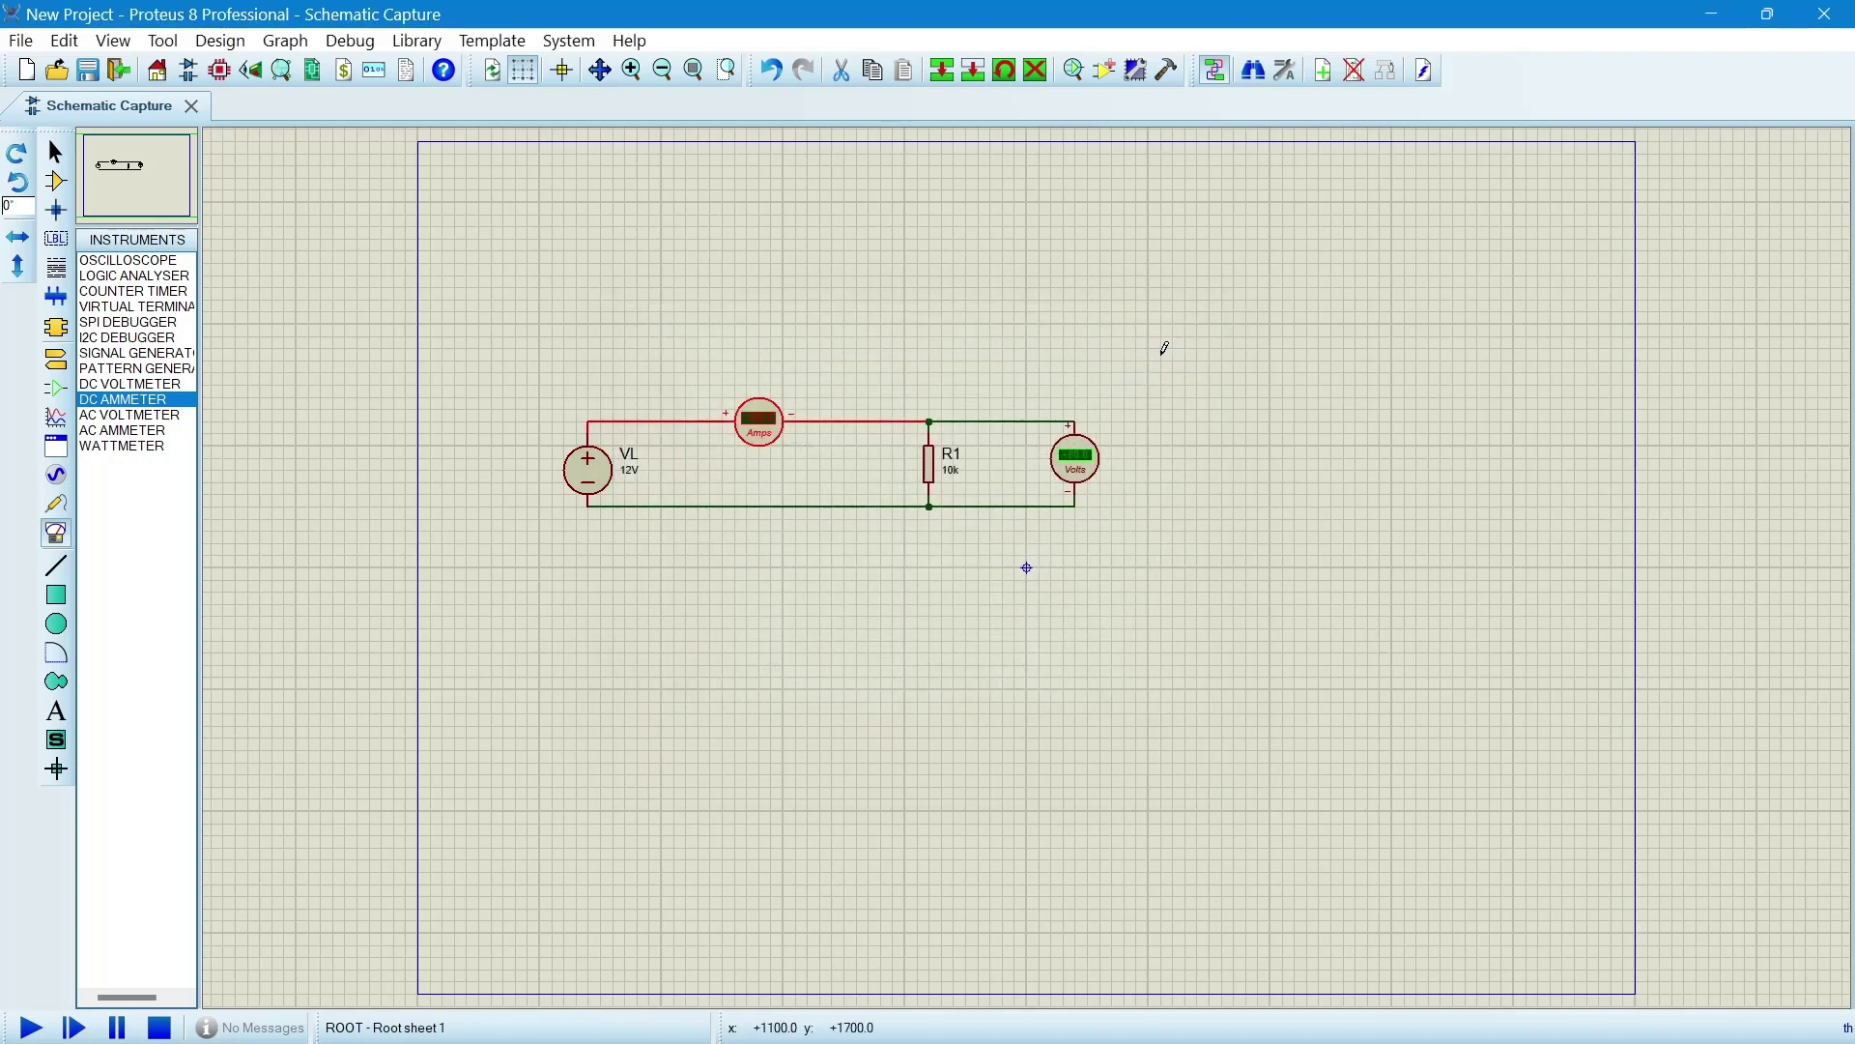
Set the resistance of resistor R1 to 100.
double_click(931, 488)
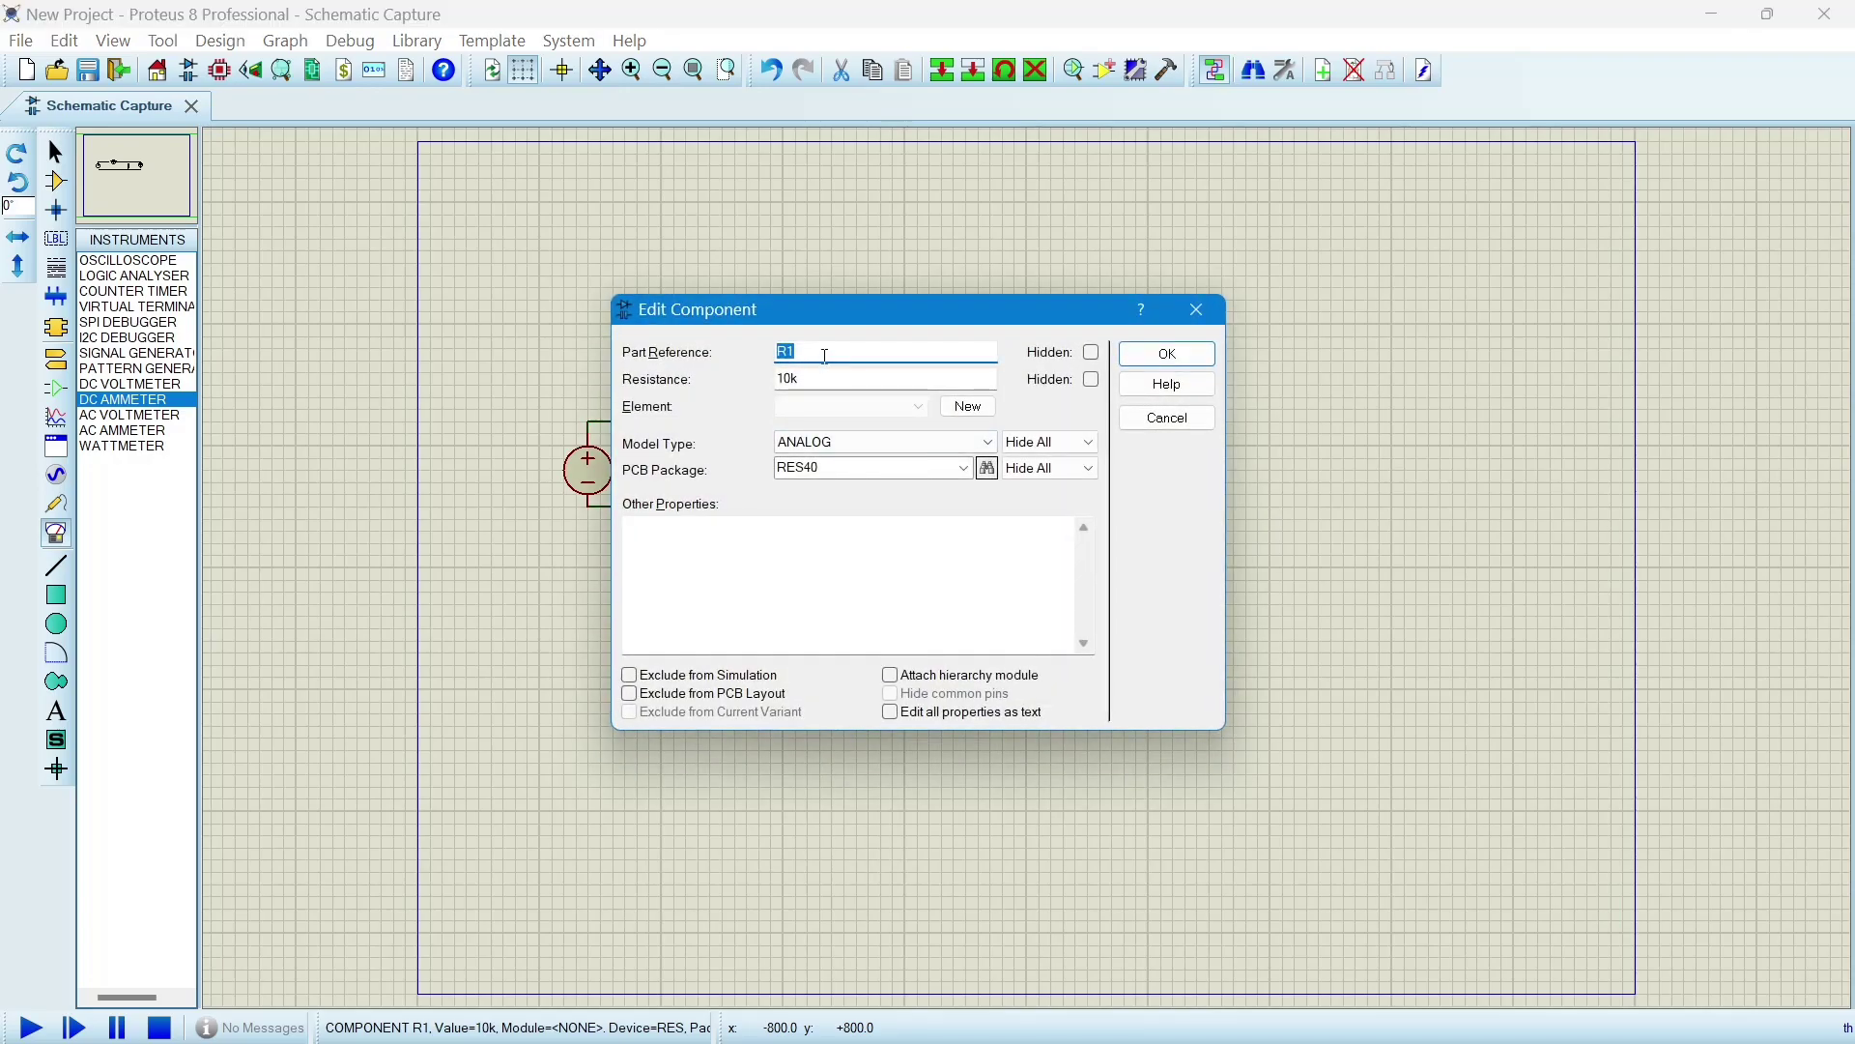
click(826, 383)
key(BackSpace)
text(0)
click(1171, 355)
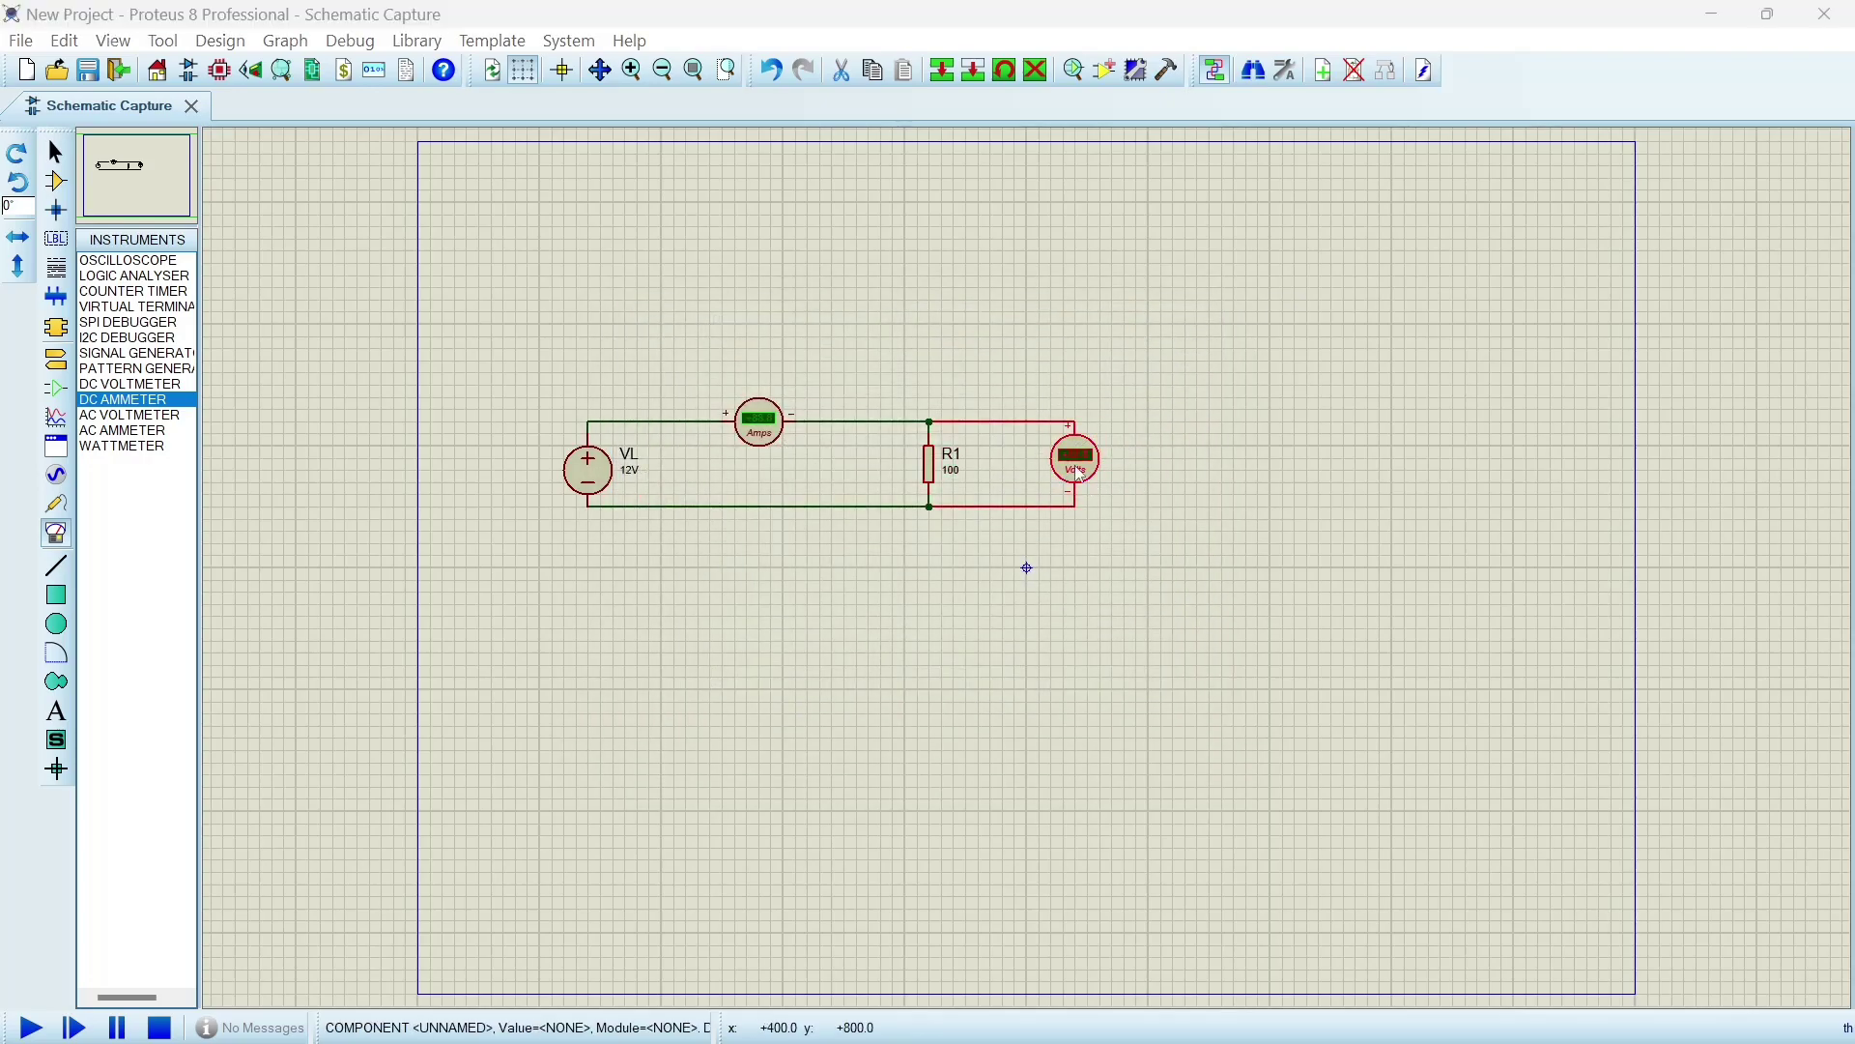
Give the DC voltmeter the part reference V1 and choose Volts as its display range.
double_click(1050, 441)
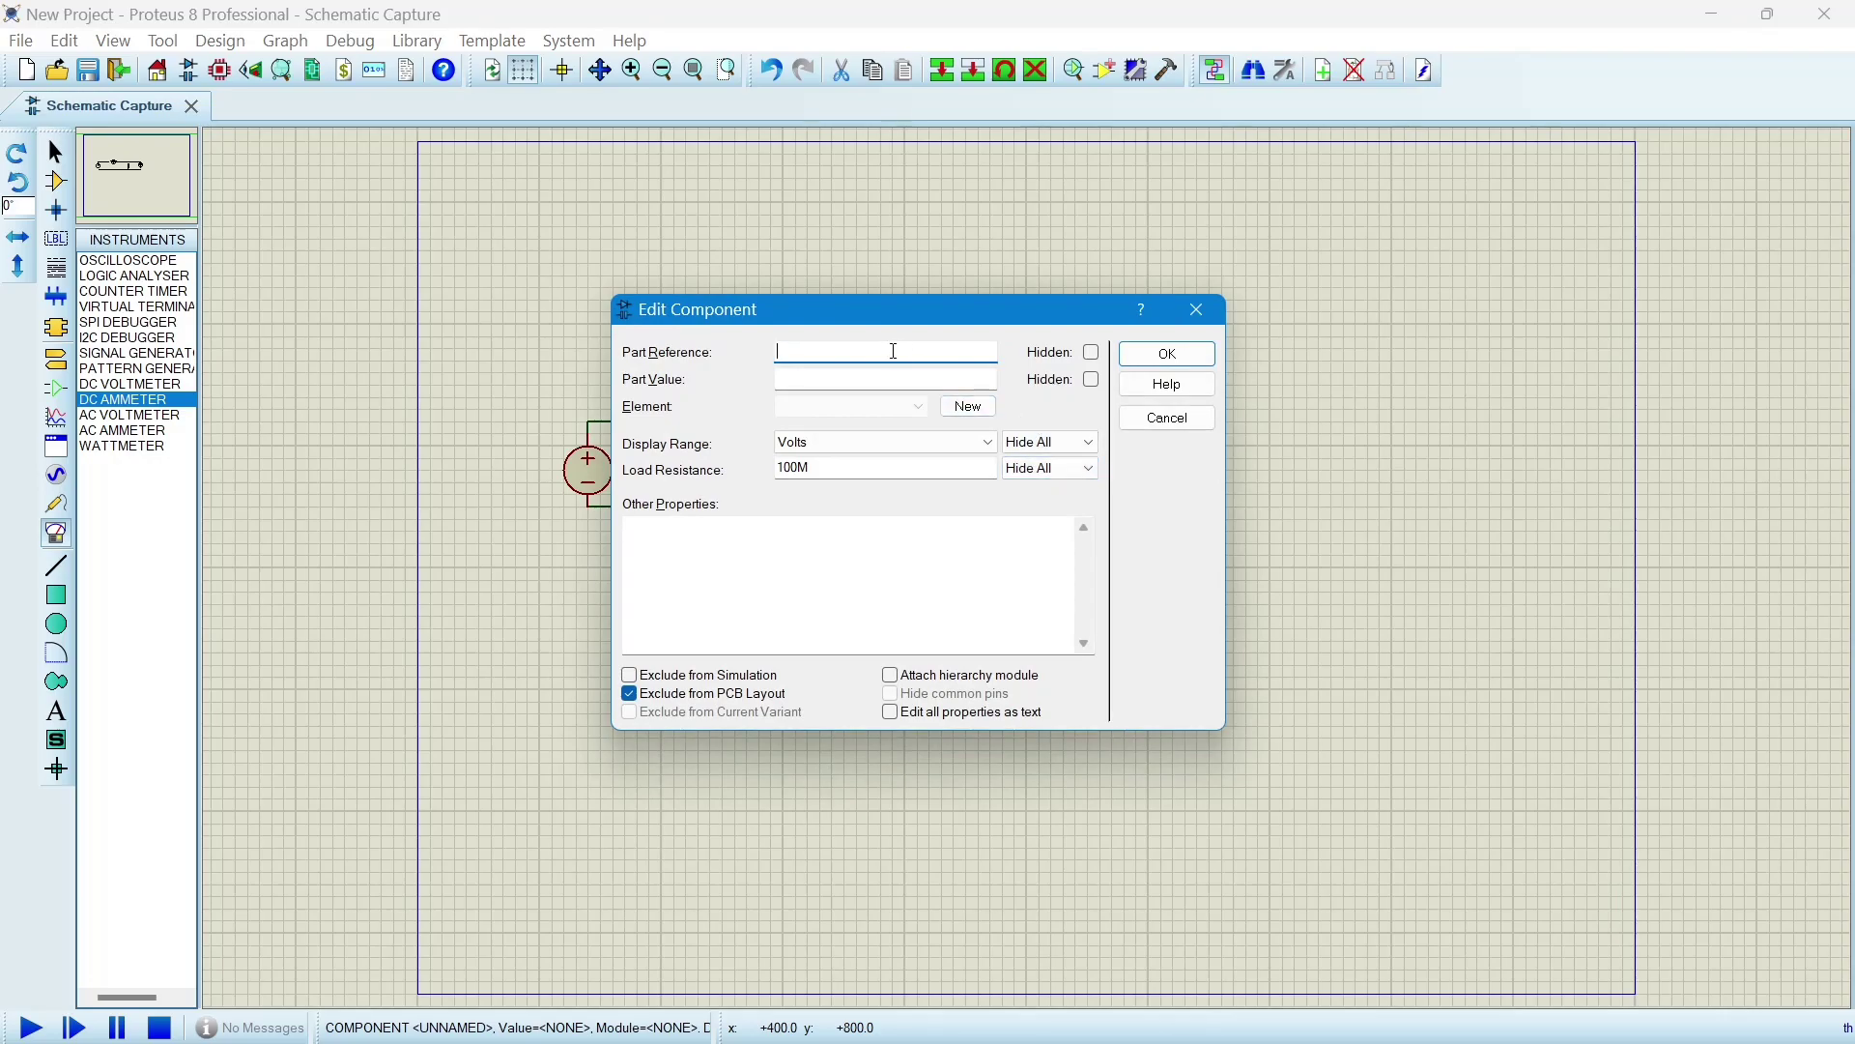
text(V1)
click(902, 442)
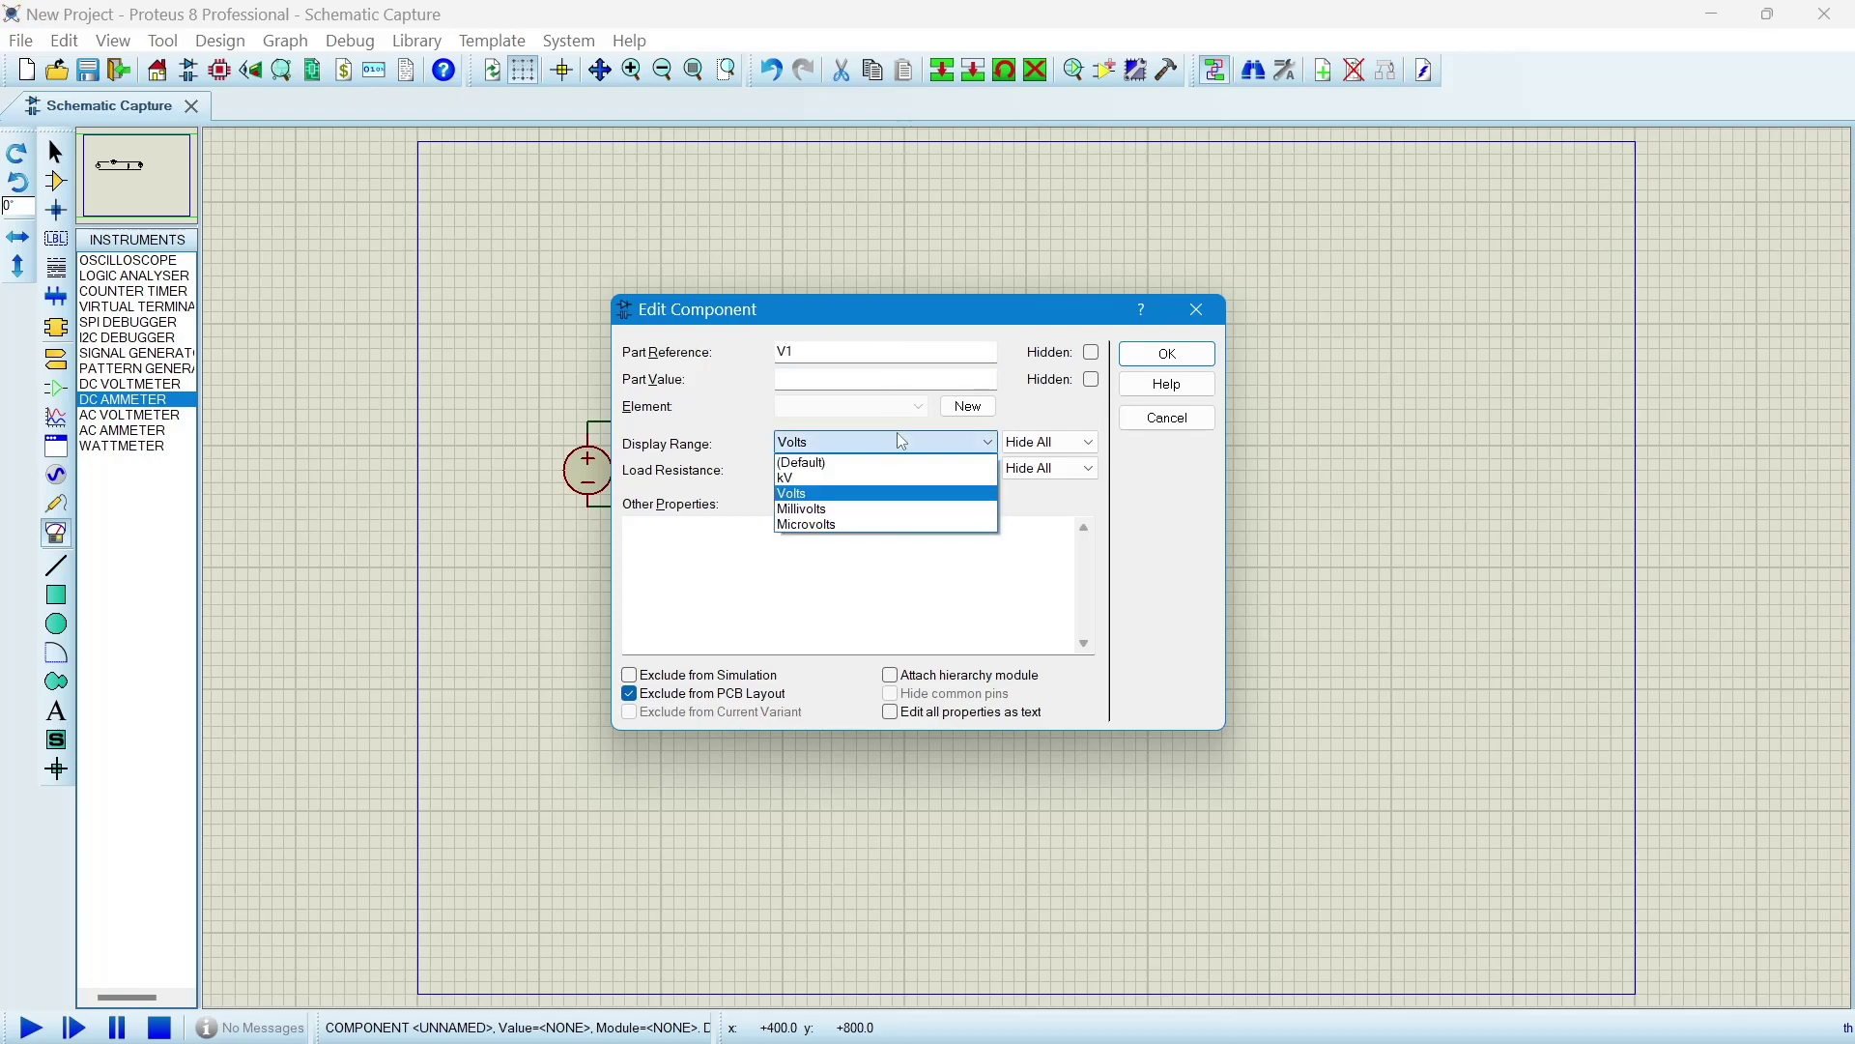
click(900, 494)
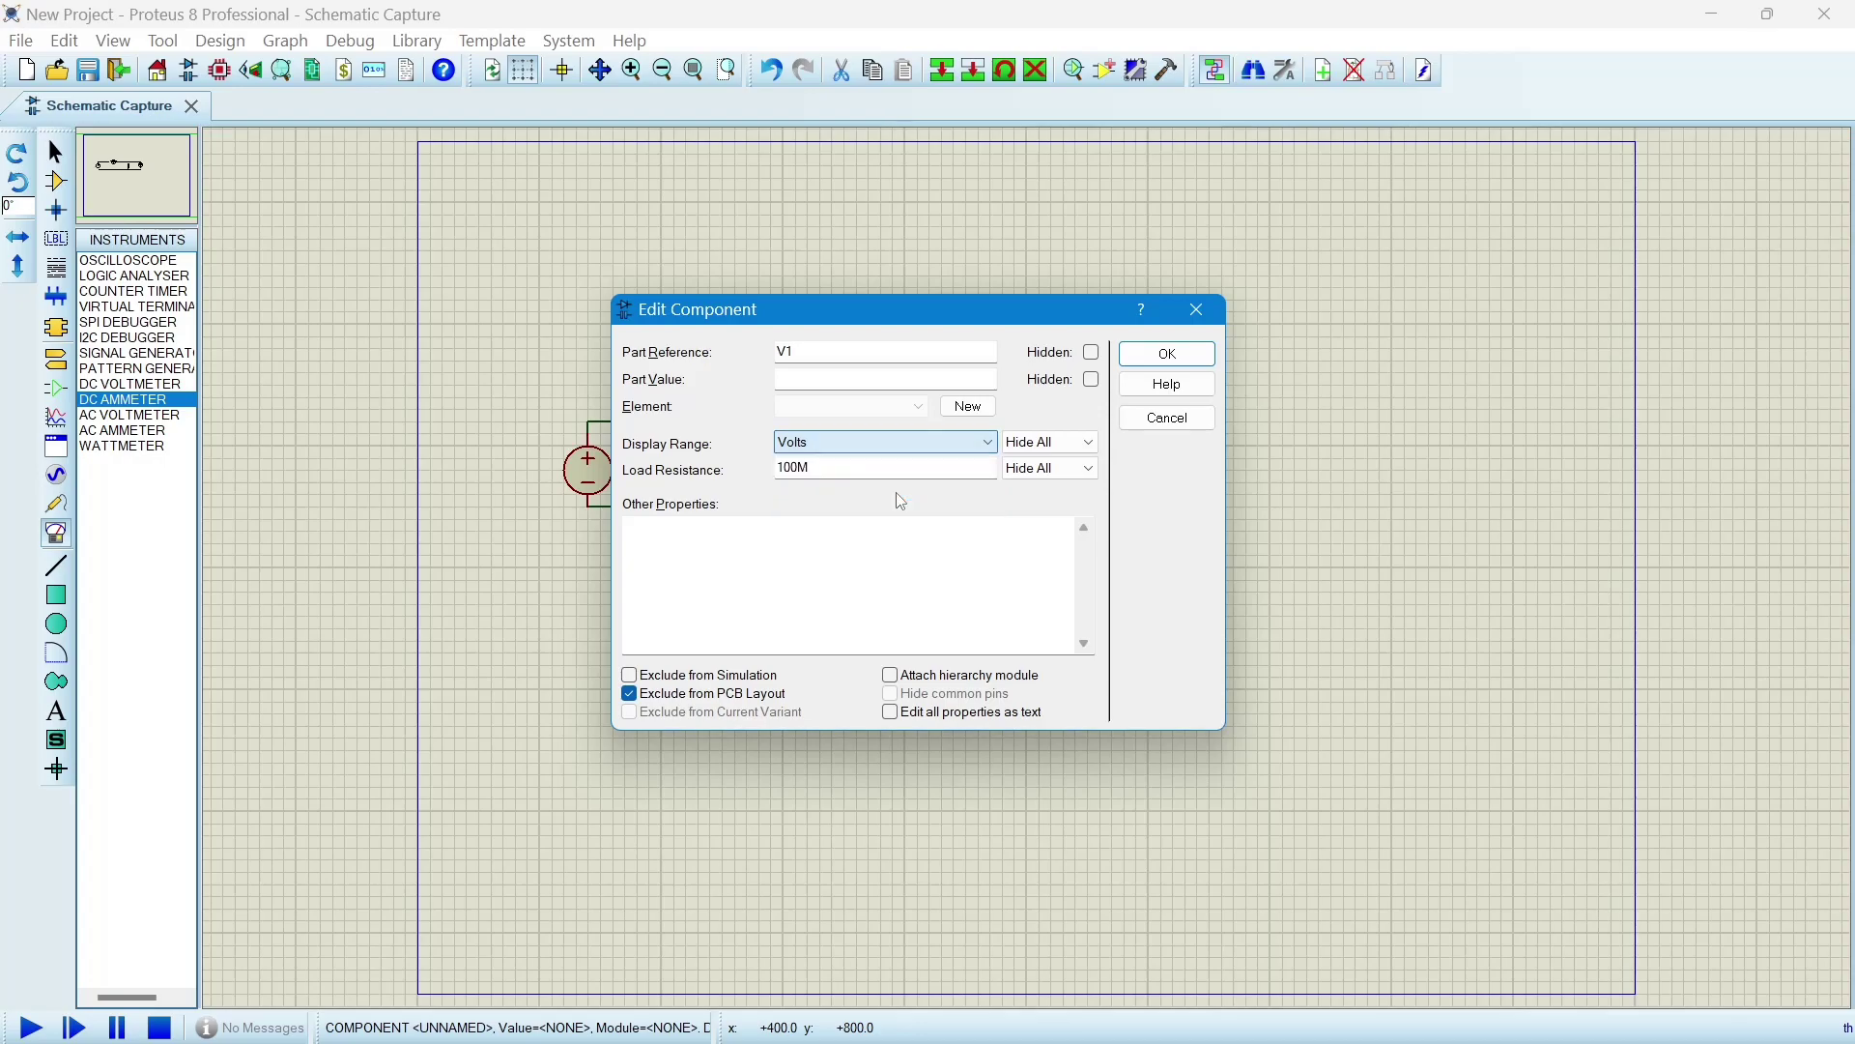
click(1181, 354)
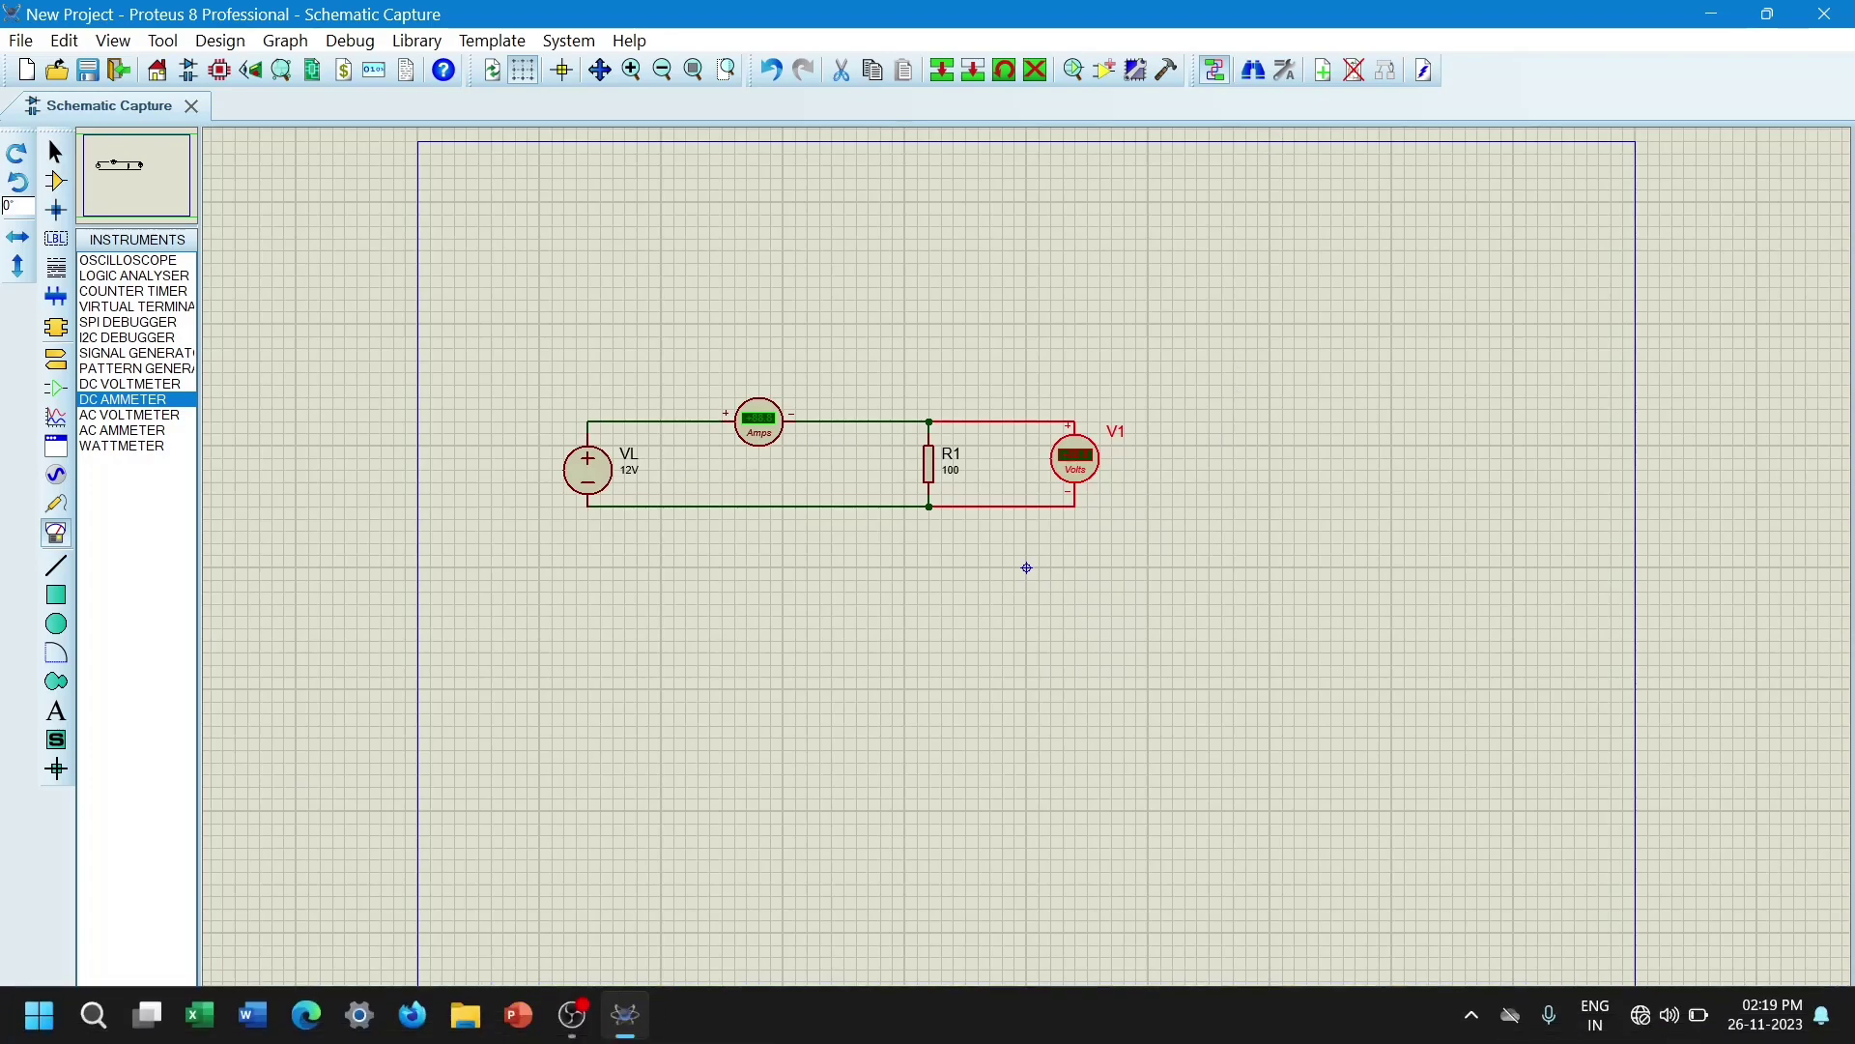
Run the simulation, examine the ammeter and voltmeter readings with the view framed on the circuit, and stop the run.
click(31, 1027)
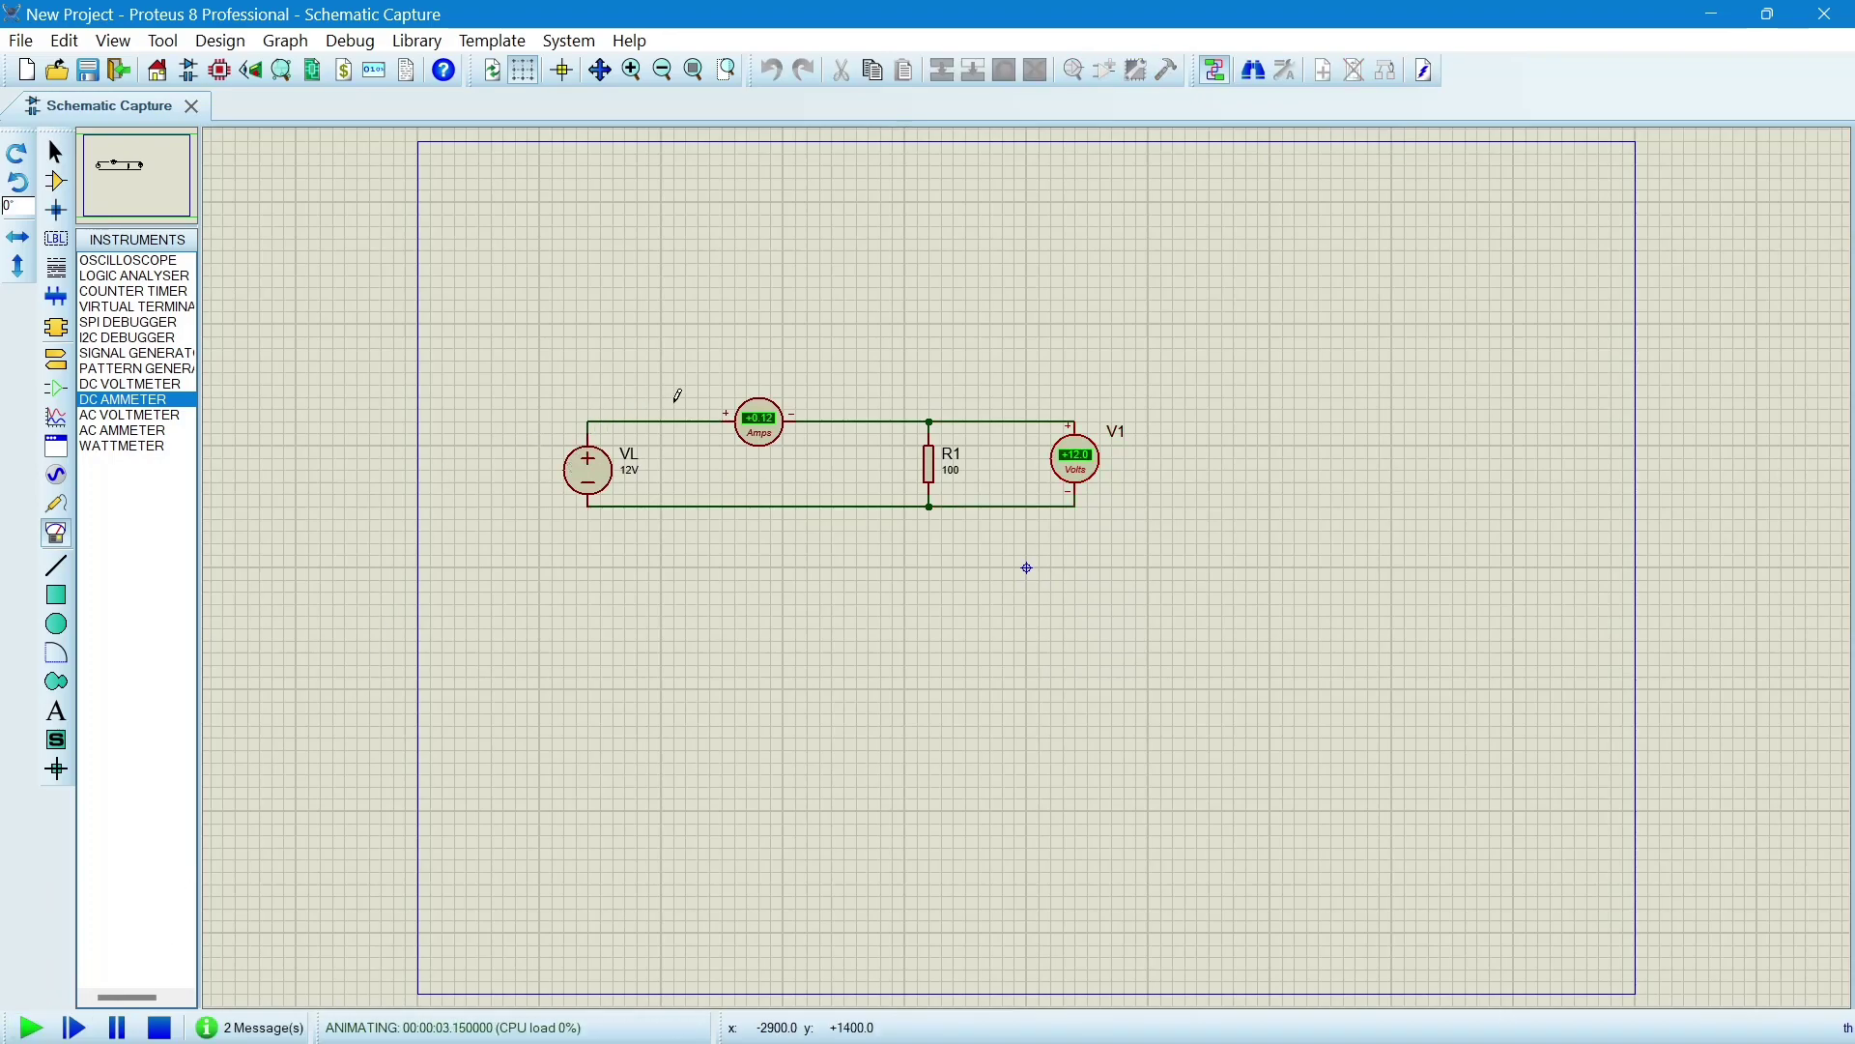
scroll(677, 396, up, 3)
scroll(1028, 559, down, 2)
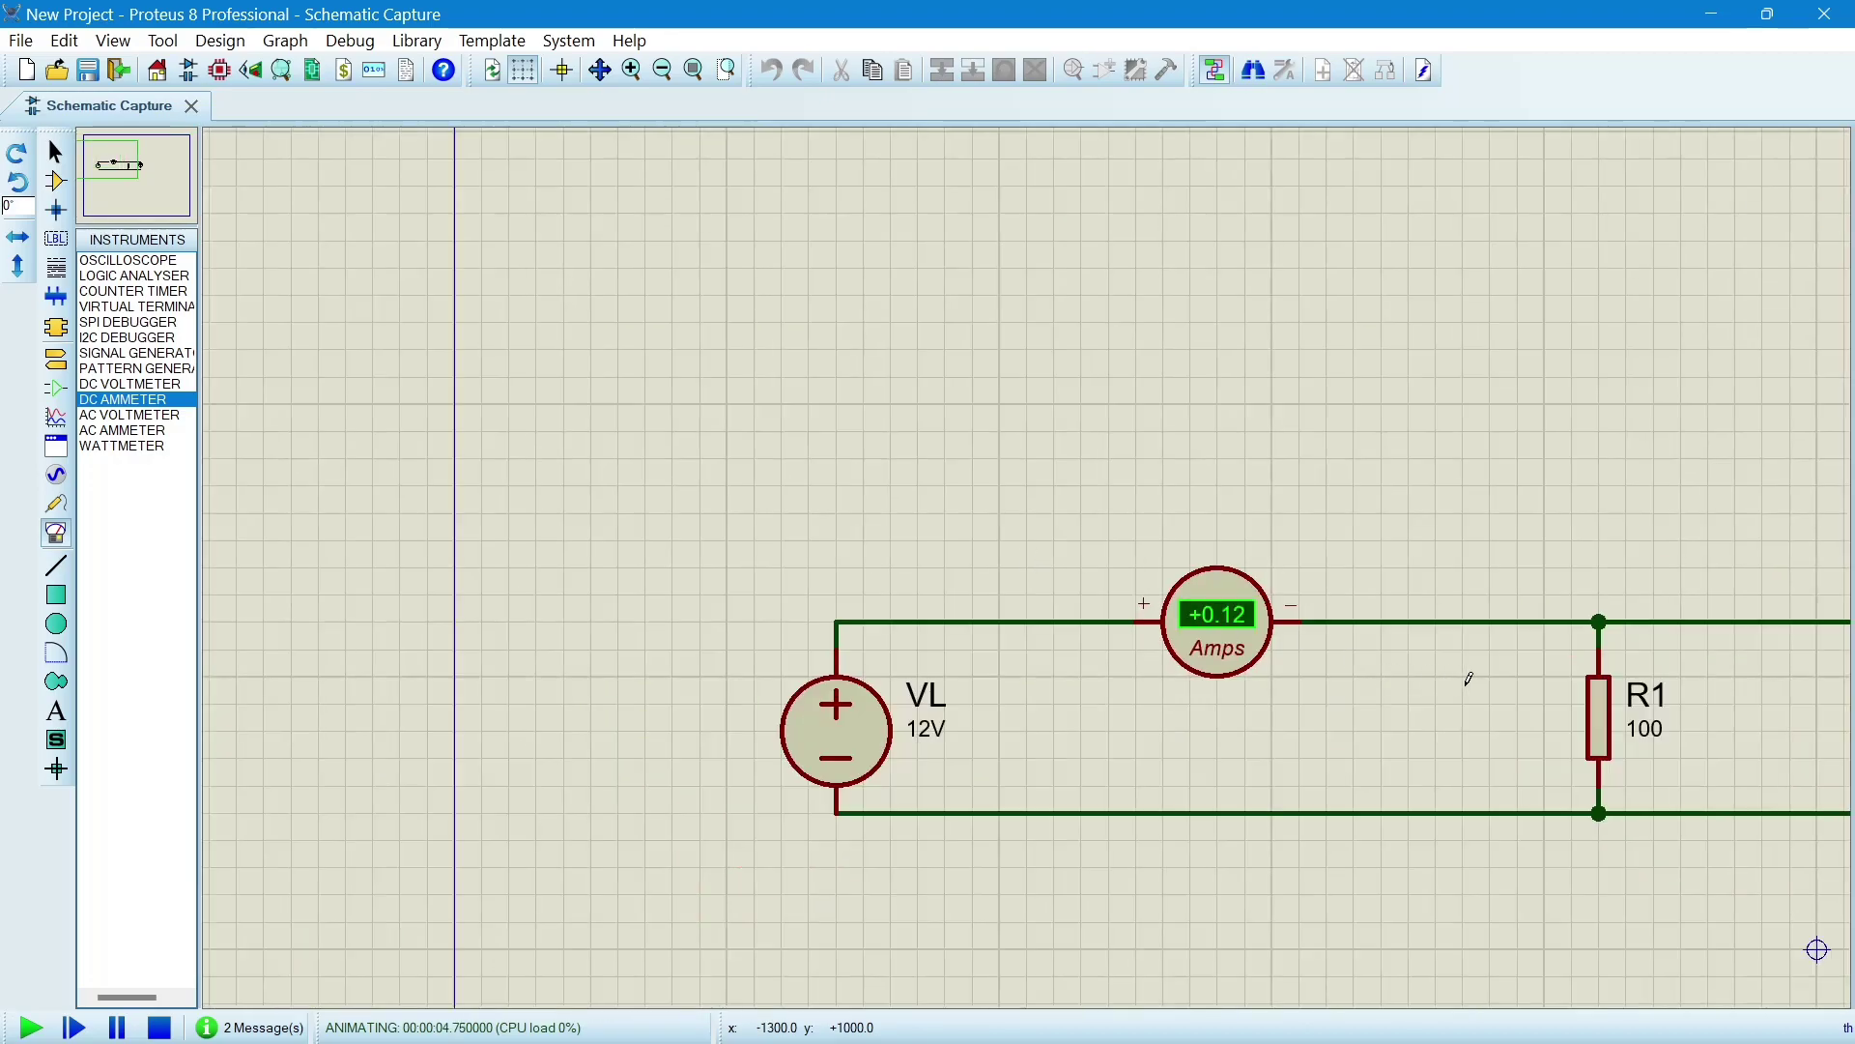
scroll(1227, 734, down, 2)
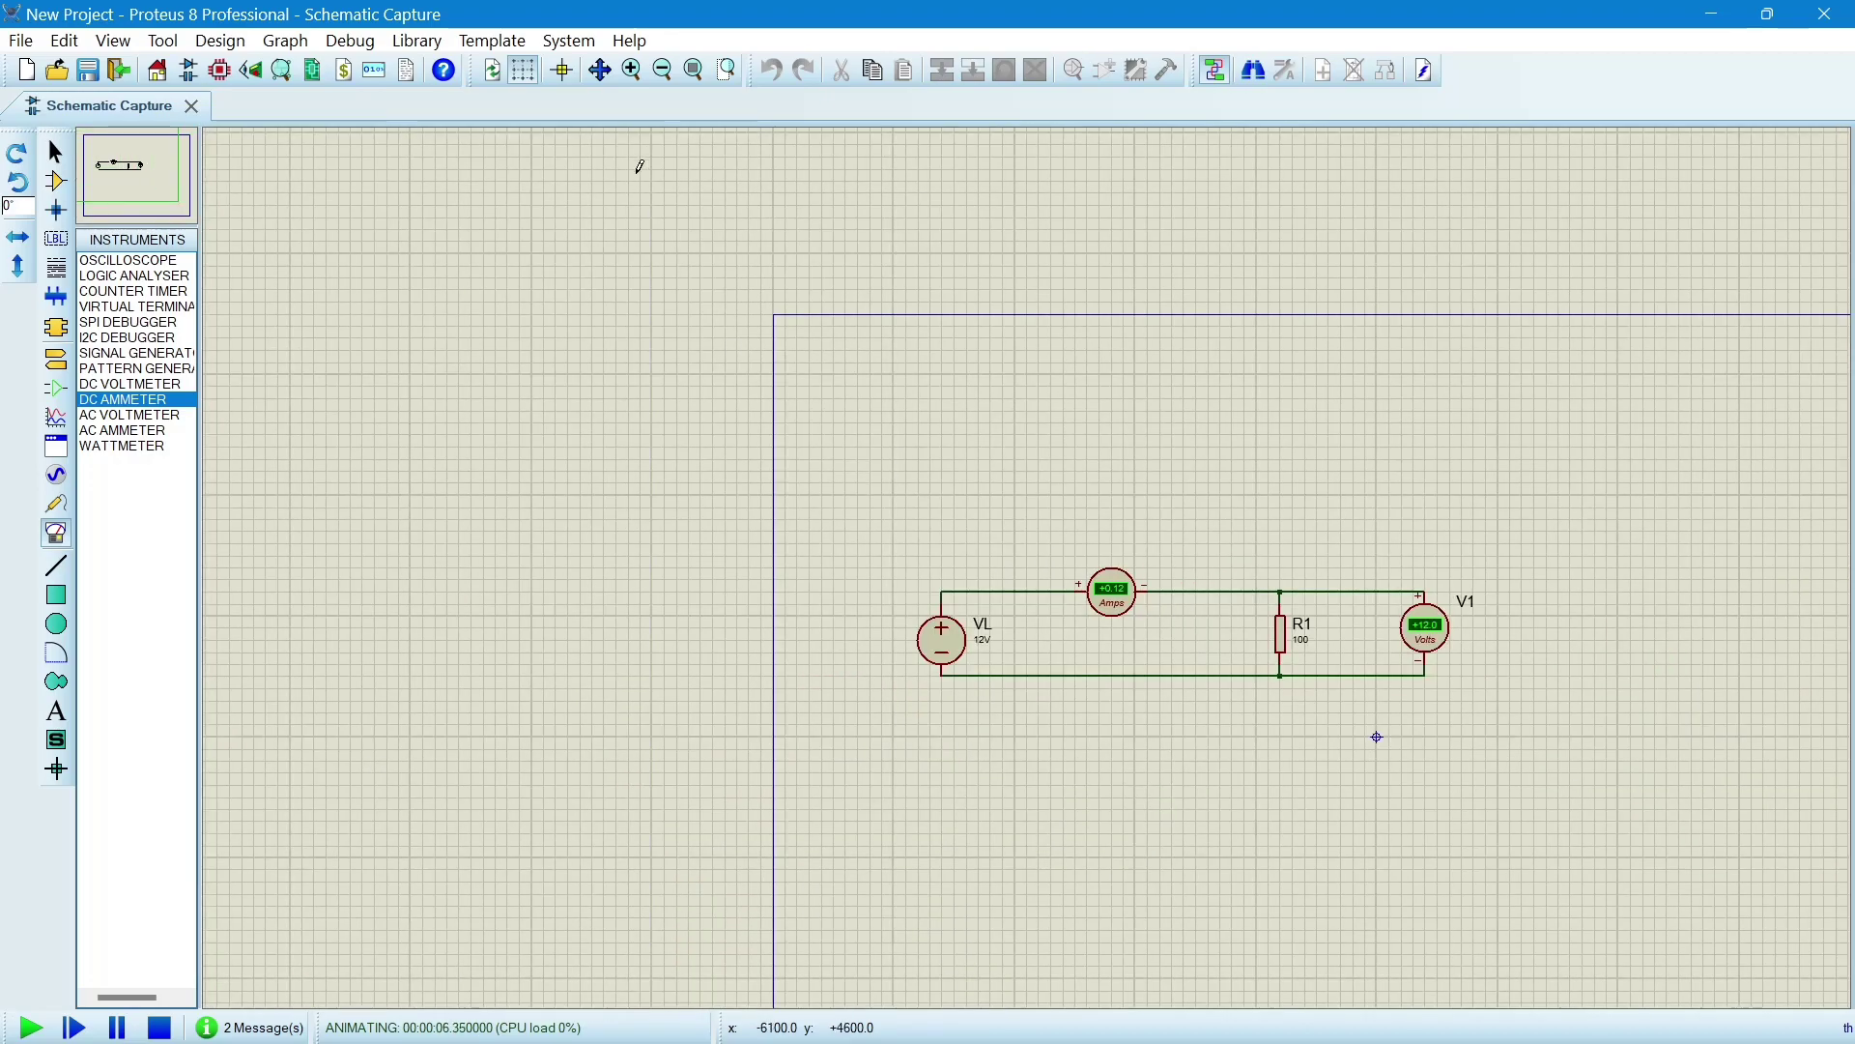
click(693, 69)
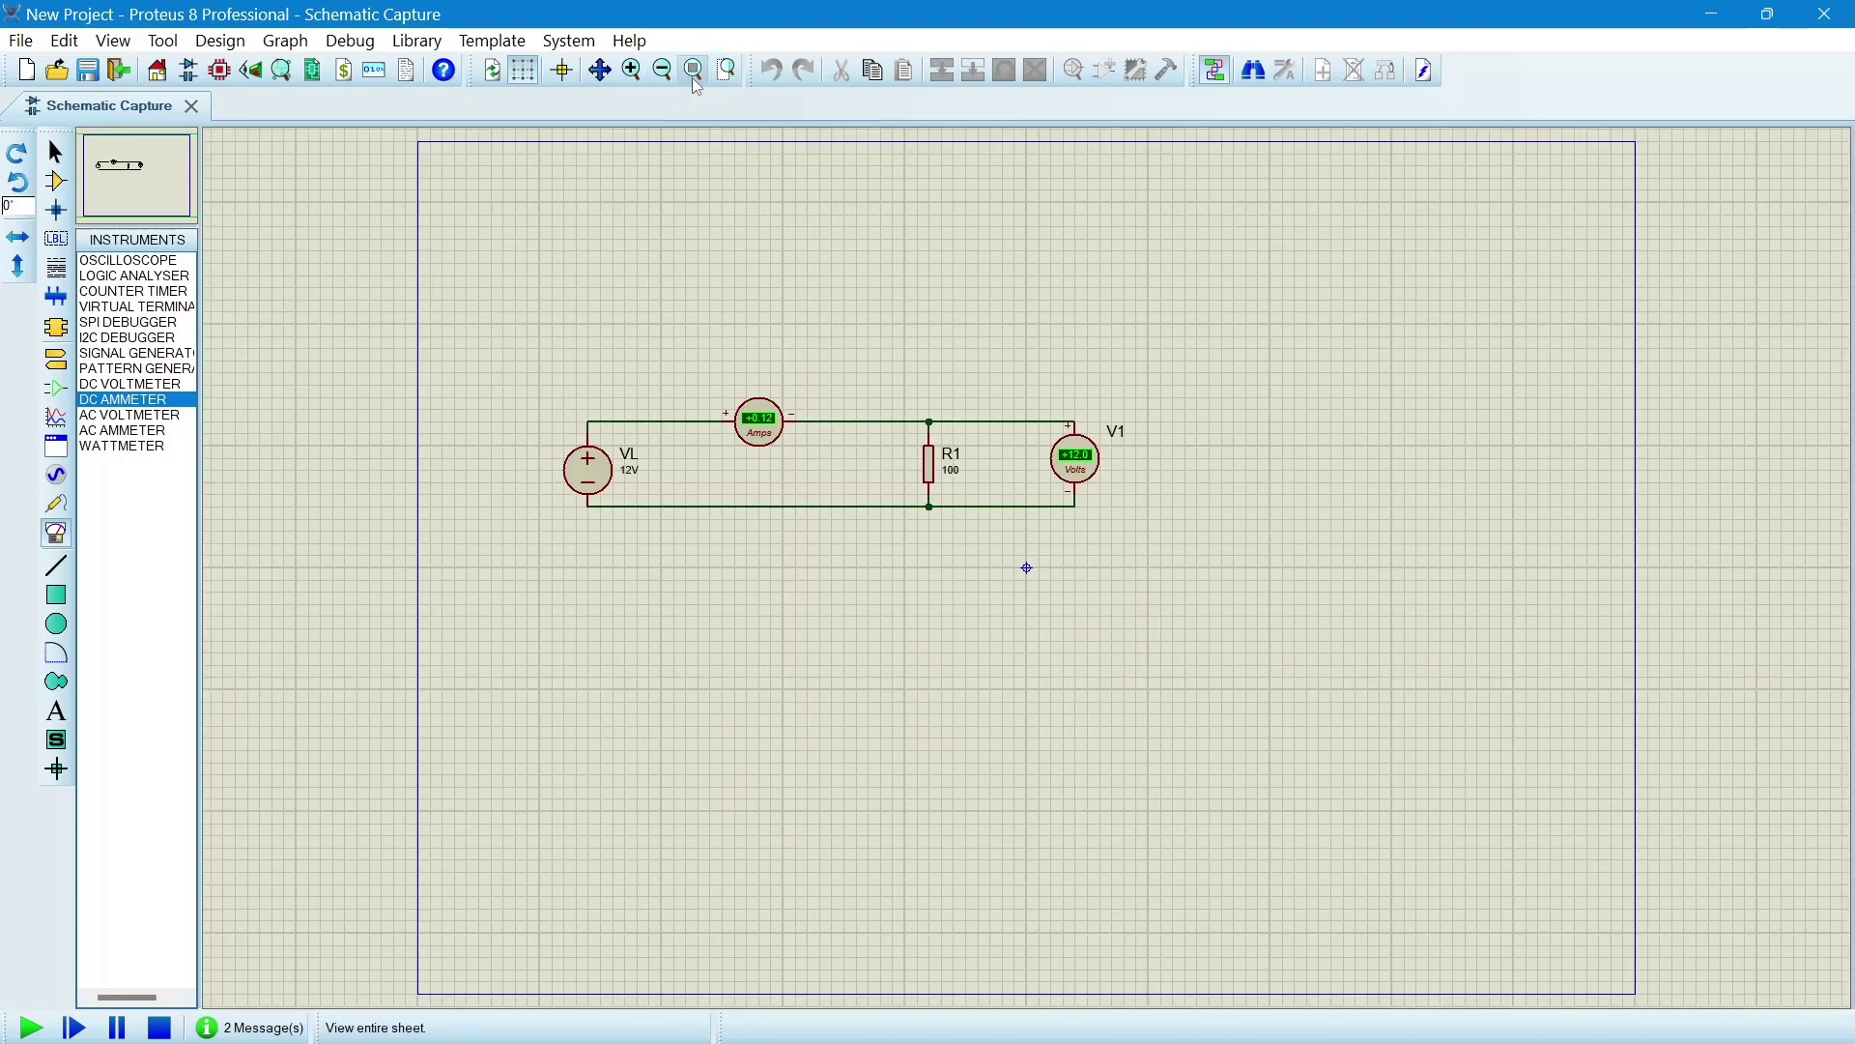
click(727, 69)
drag(515, 334, 1163, 636)
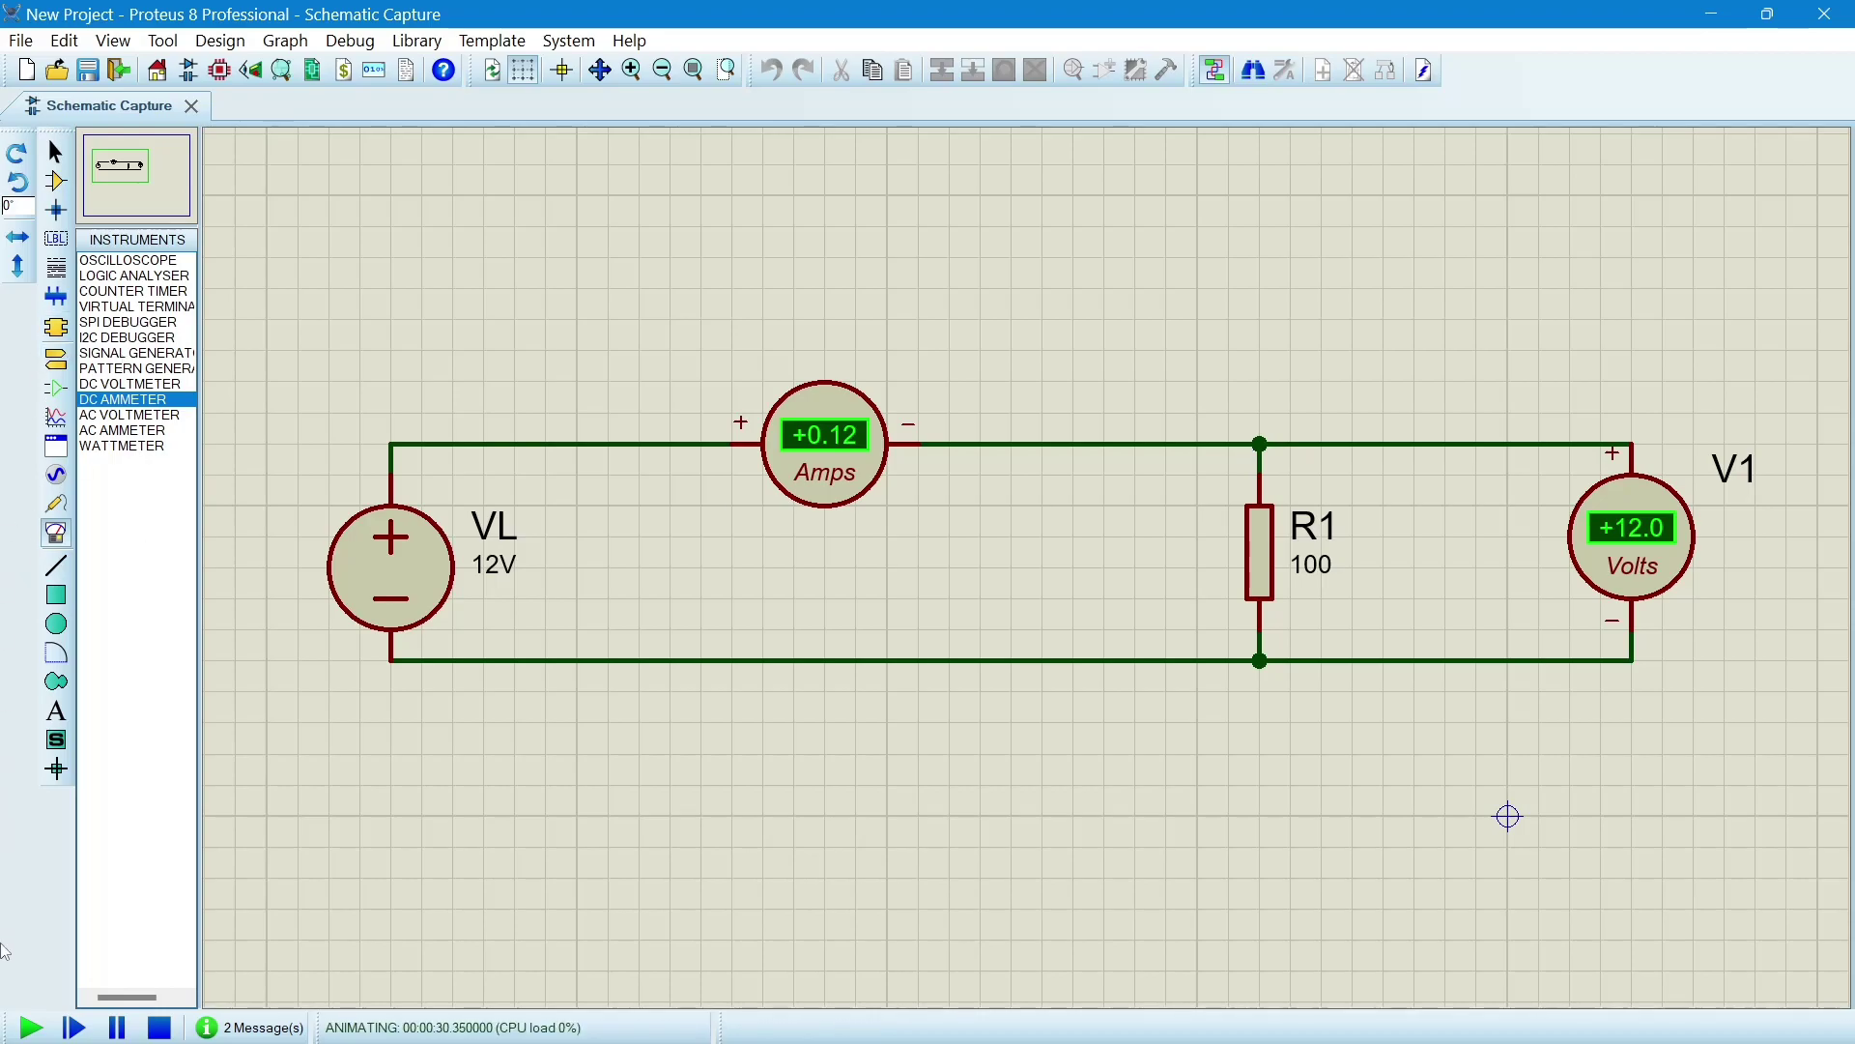
click(160, 1028)
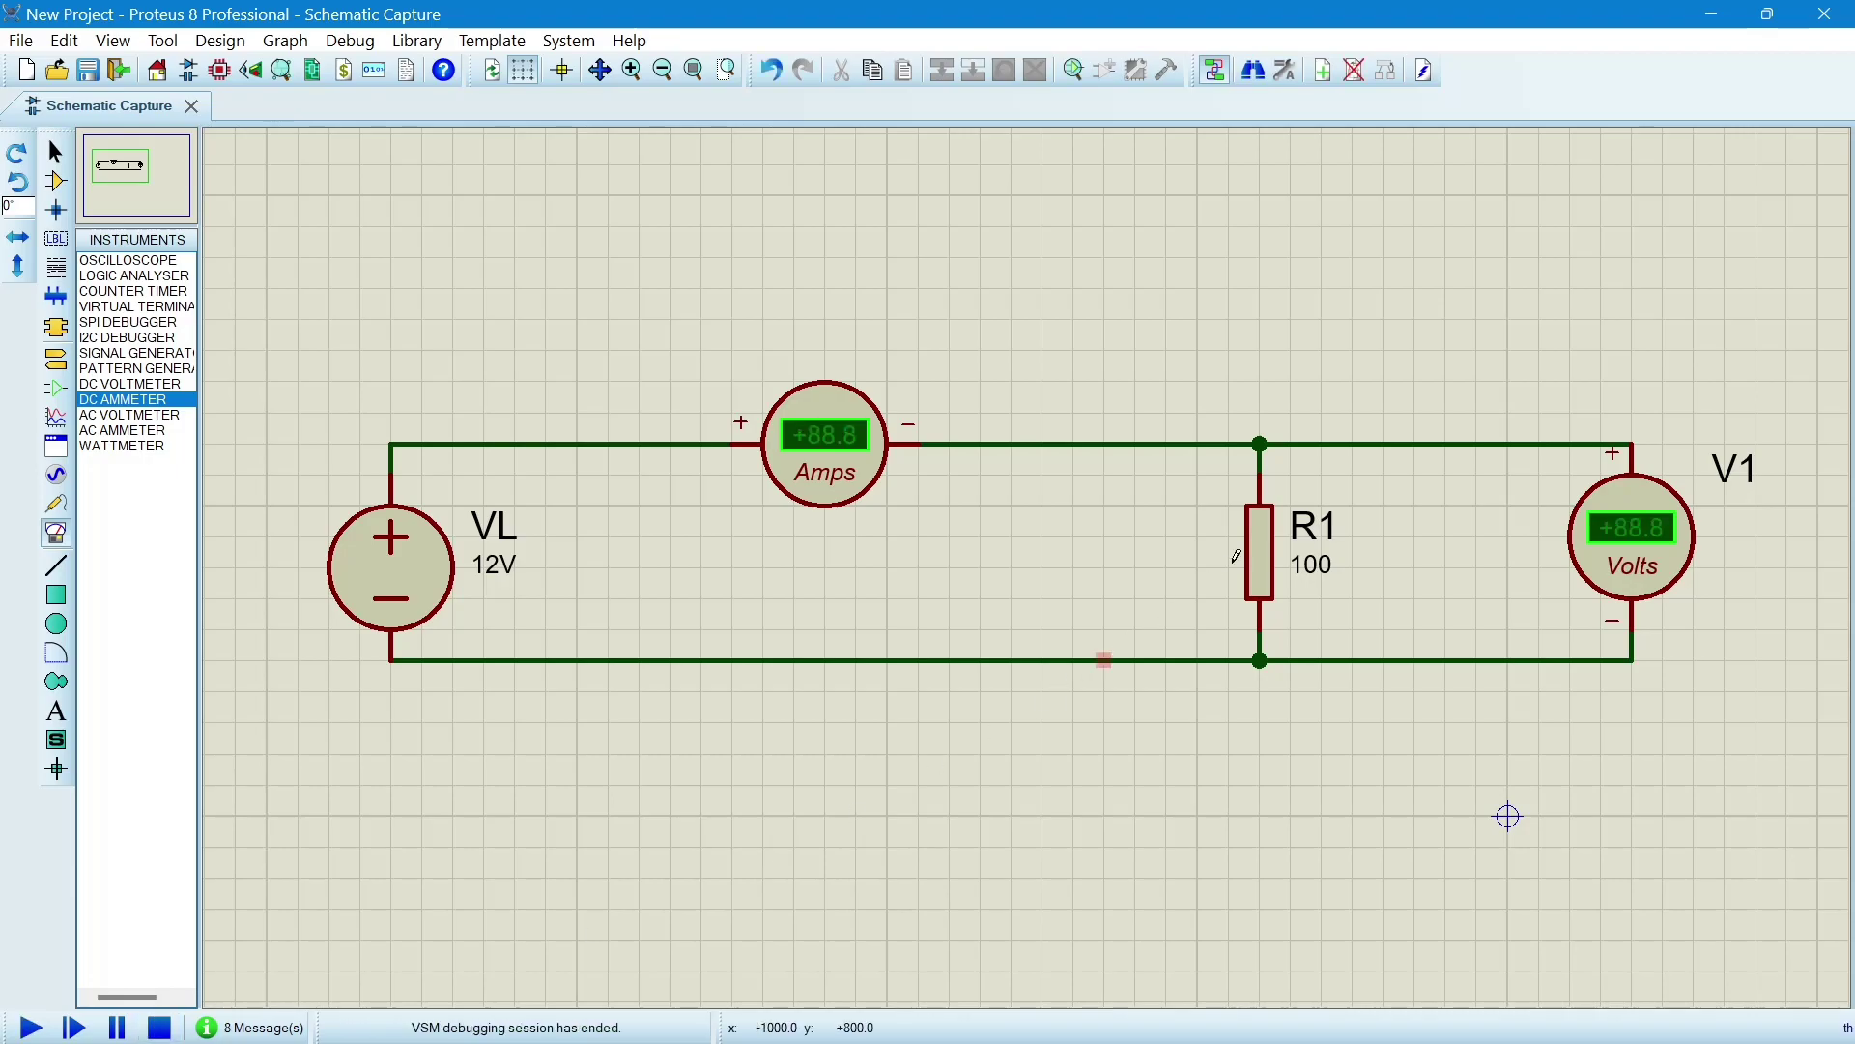
Set the resistance of R1 to 10 and check both meters in a short simulation run.
click(1270, 592)
click(1270, 591)
click(868, 375)
key(BackSpace)
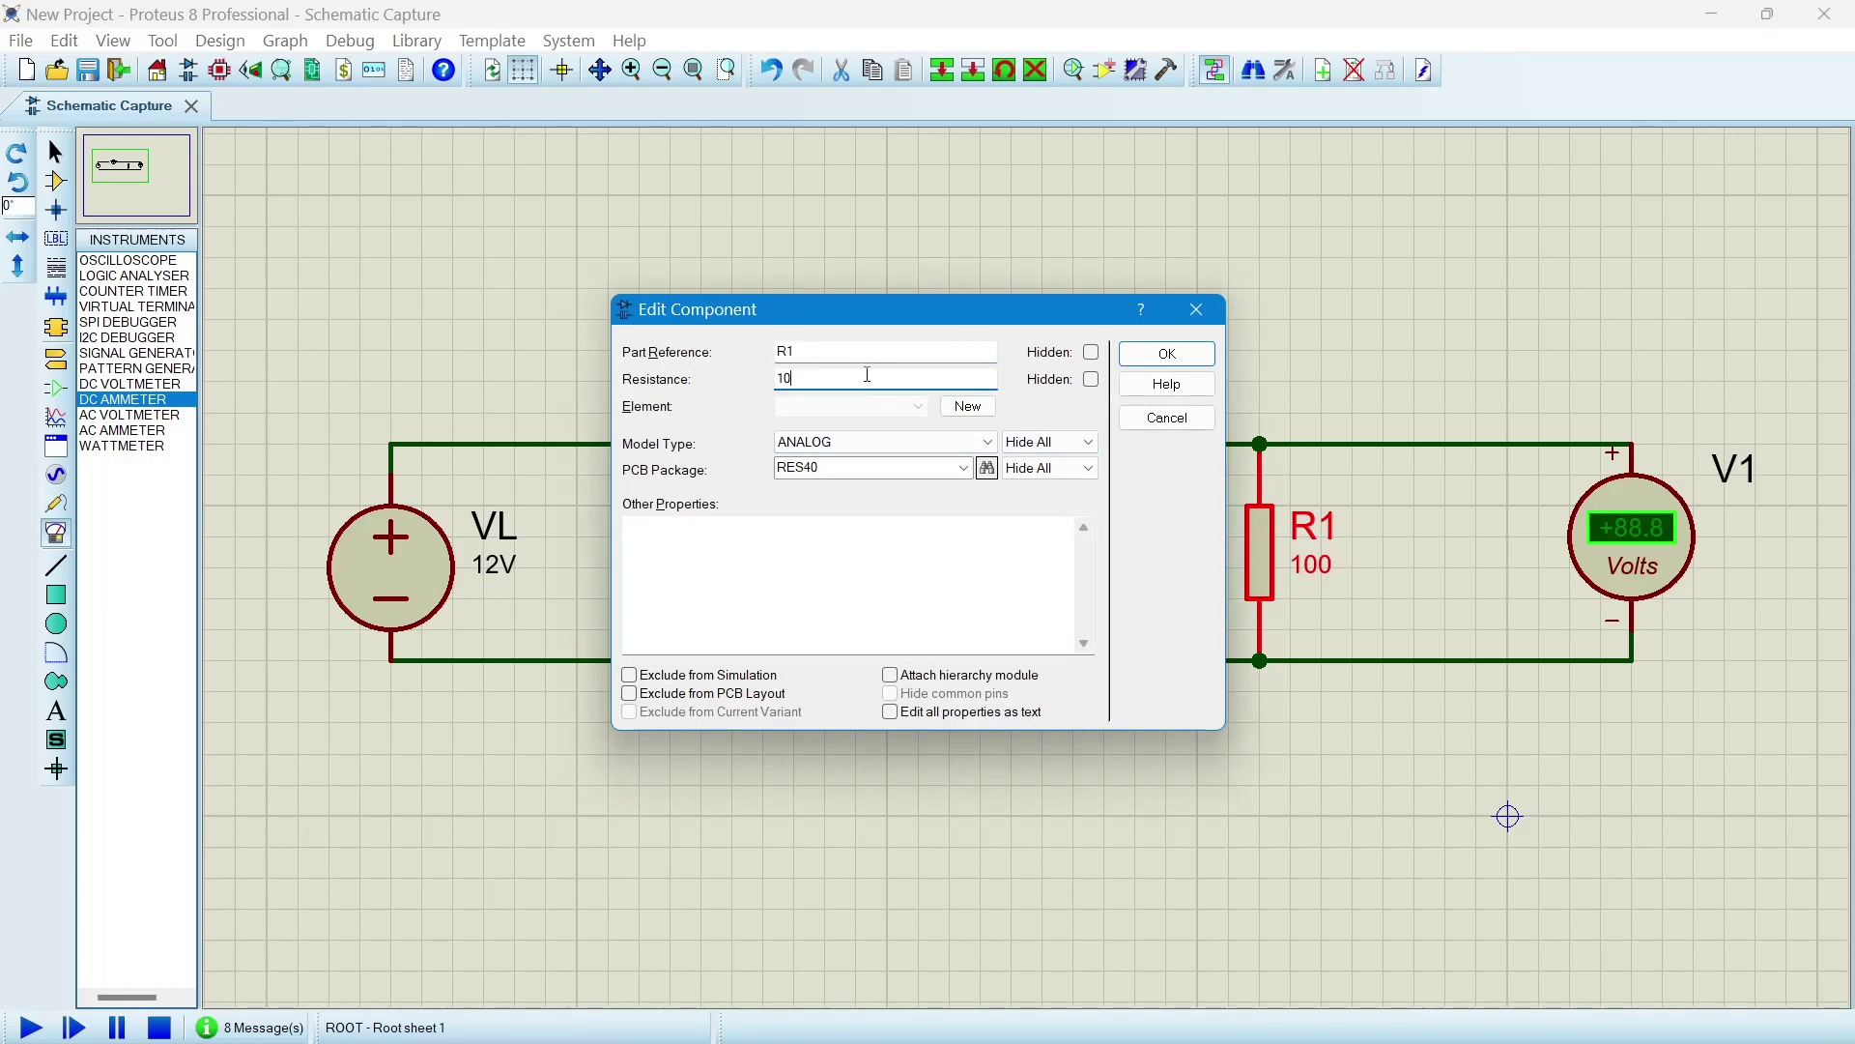
click(1212, 356)
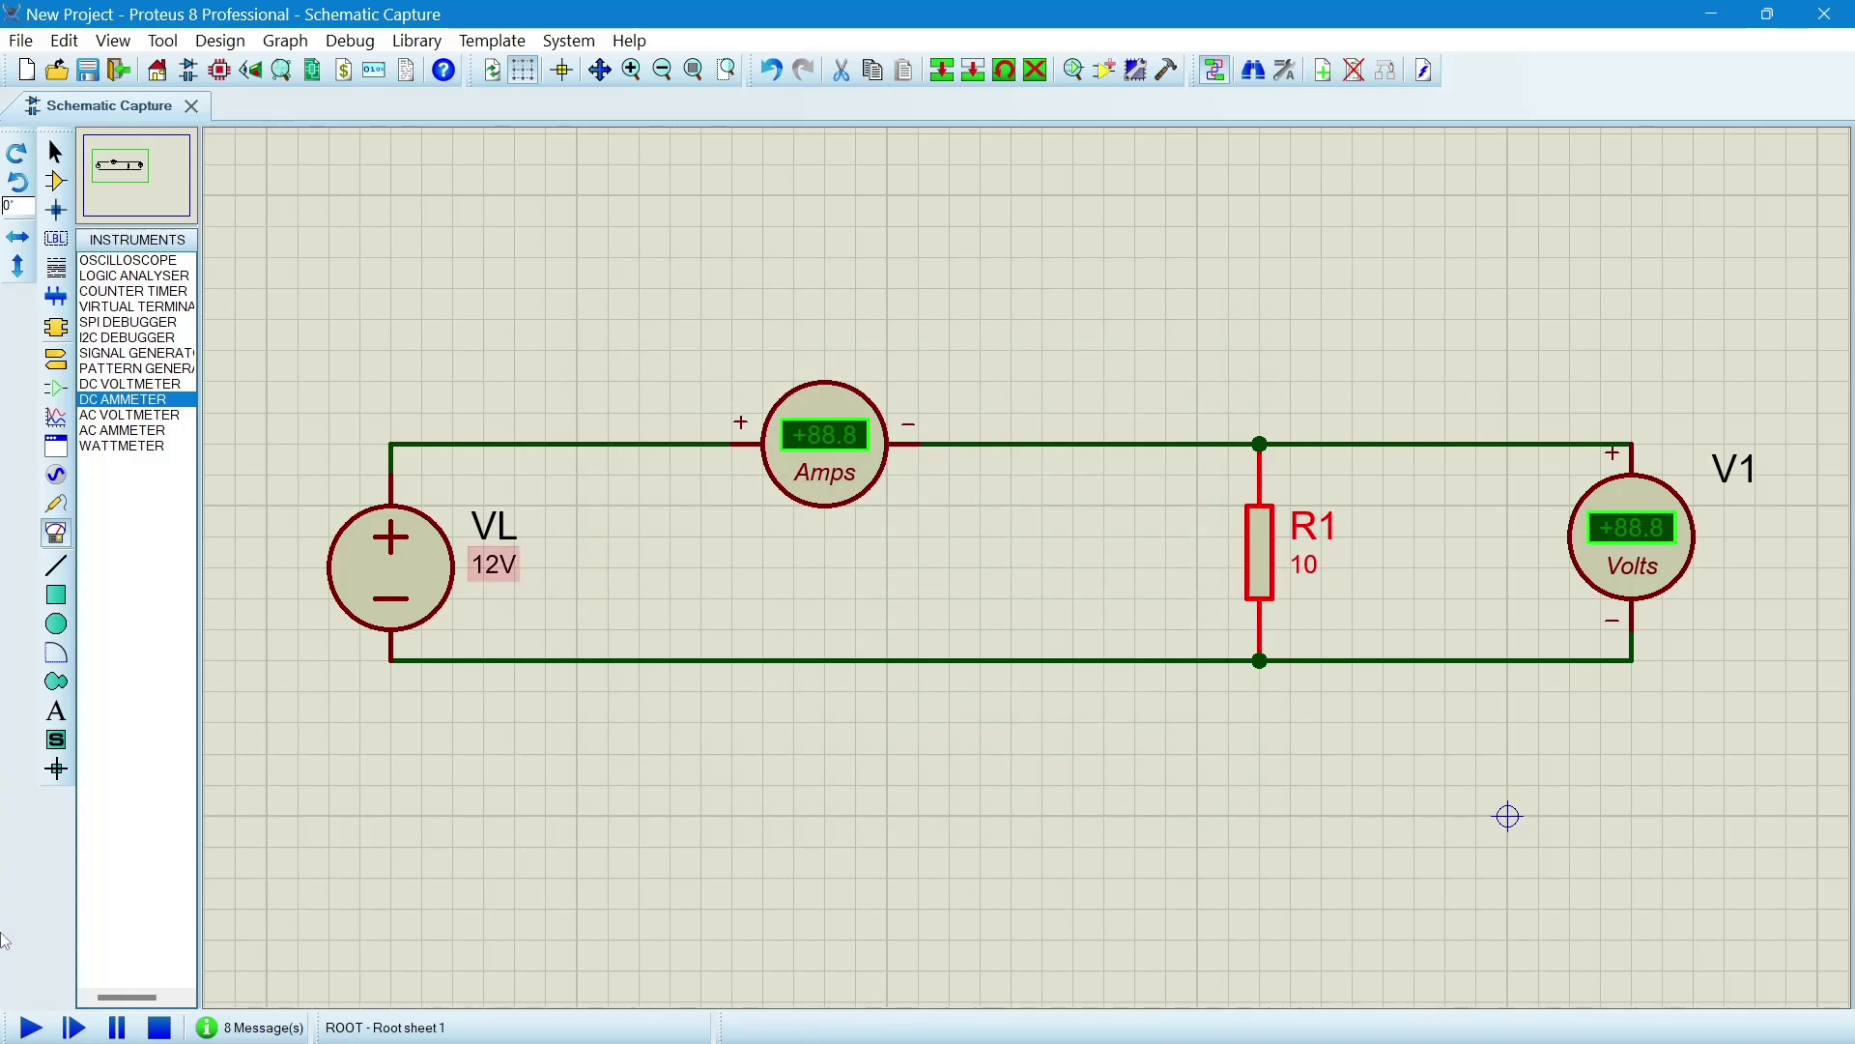
click(29, 1027)
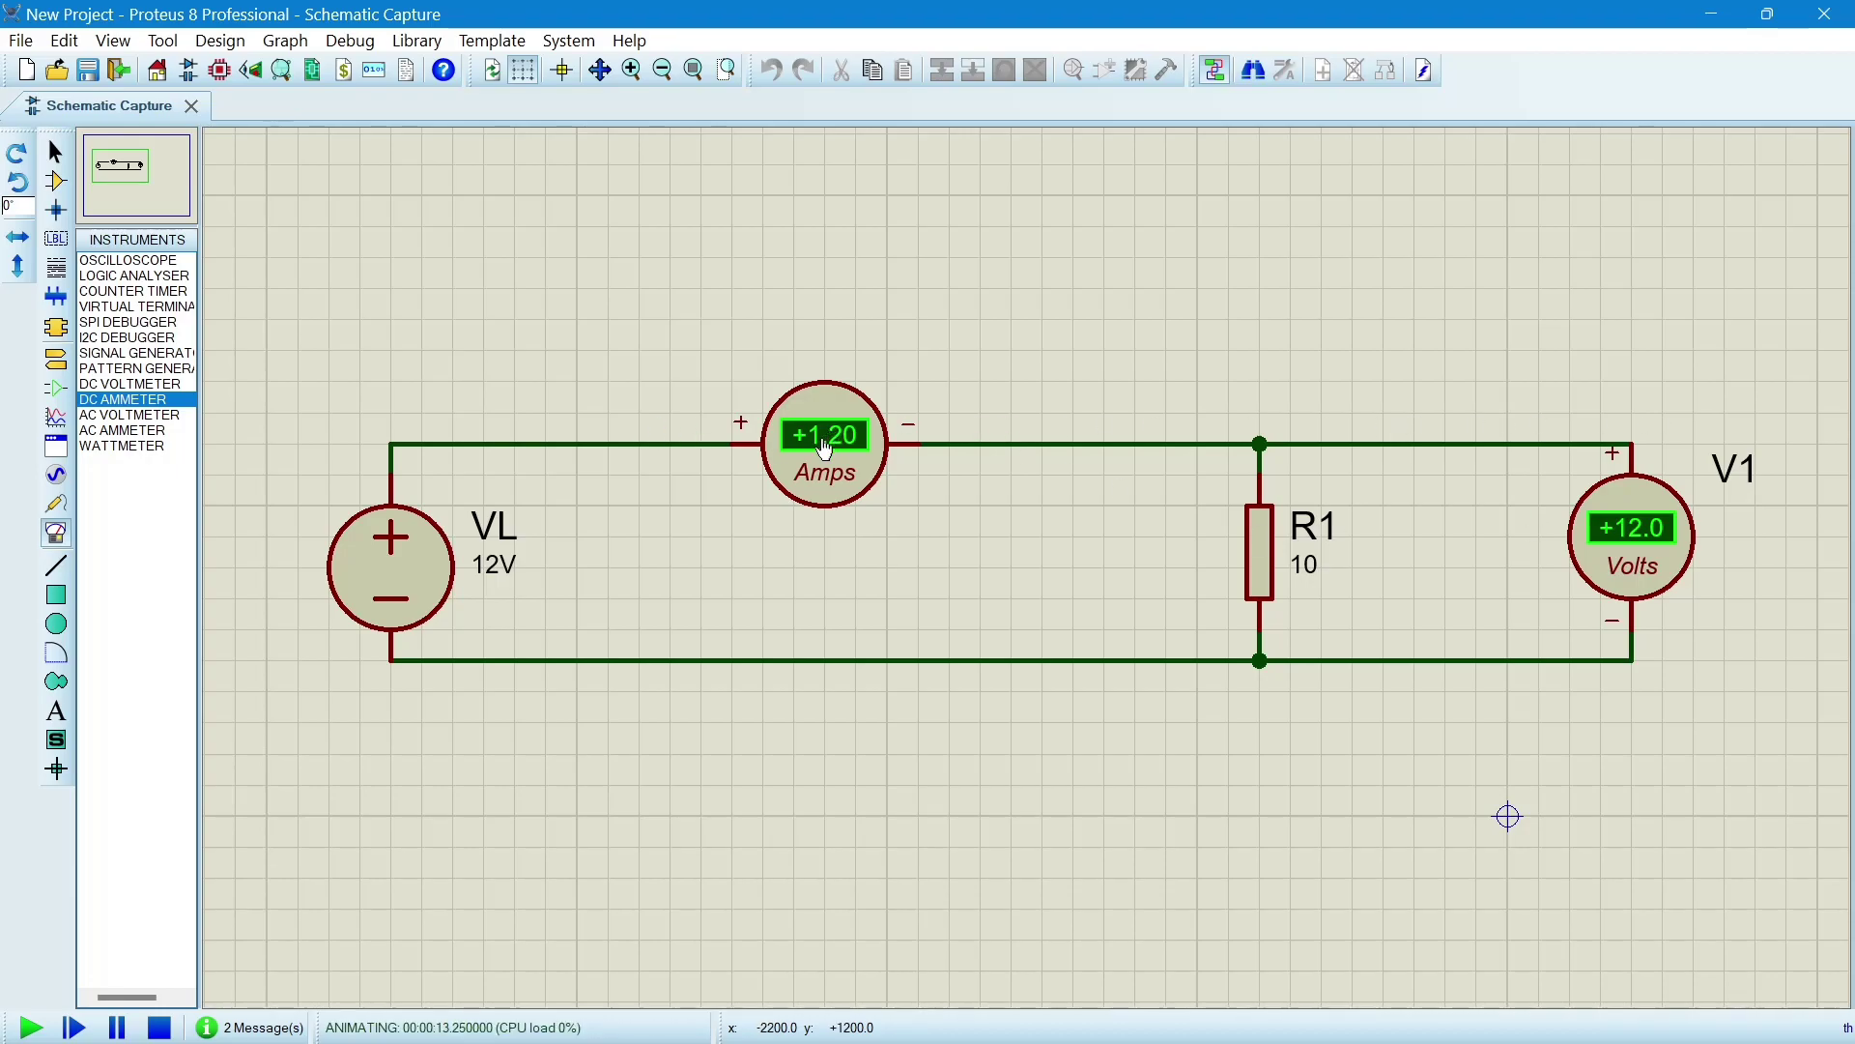
click(160, 1031)
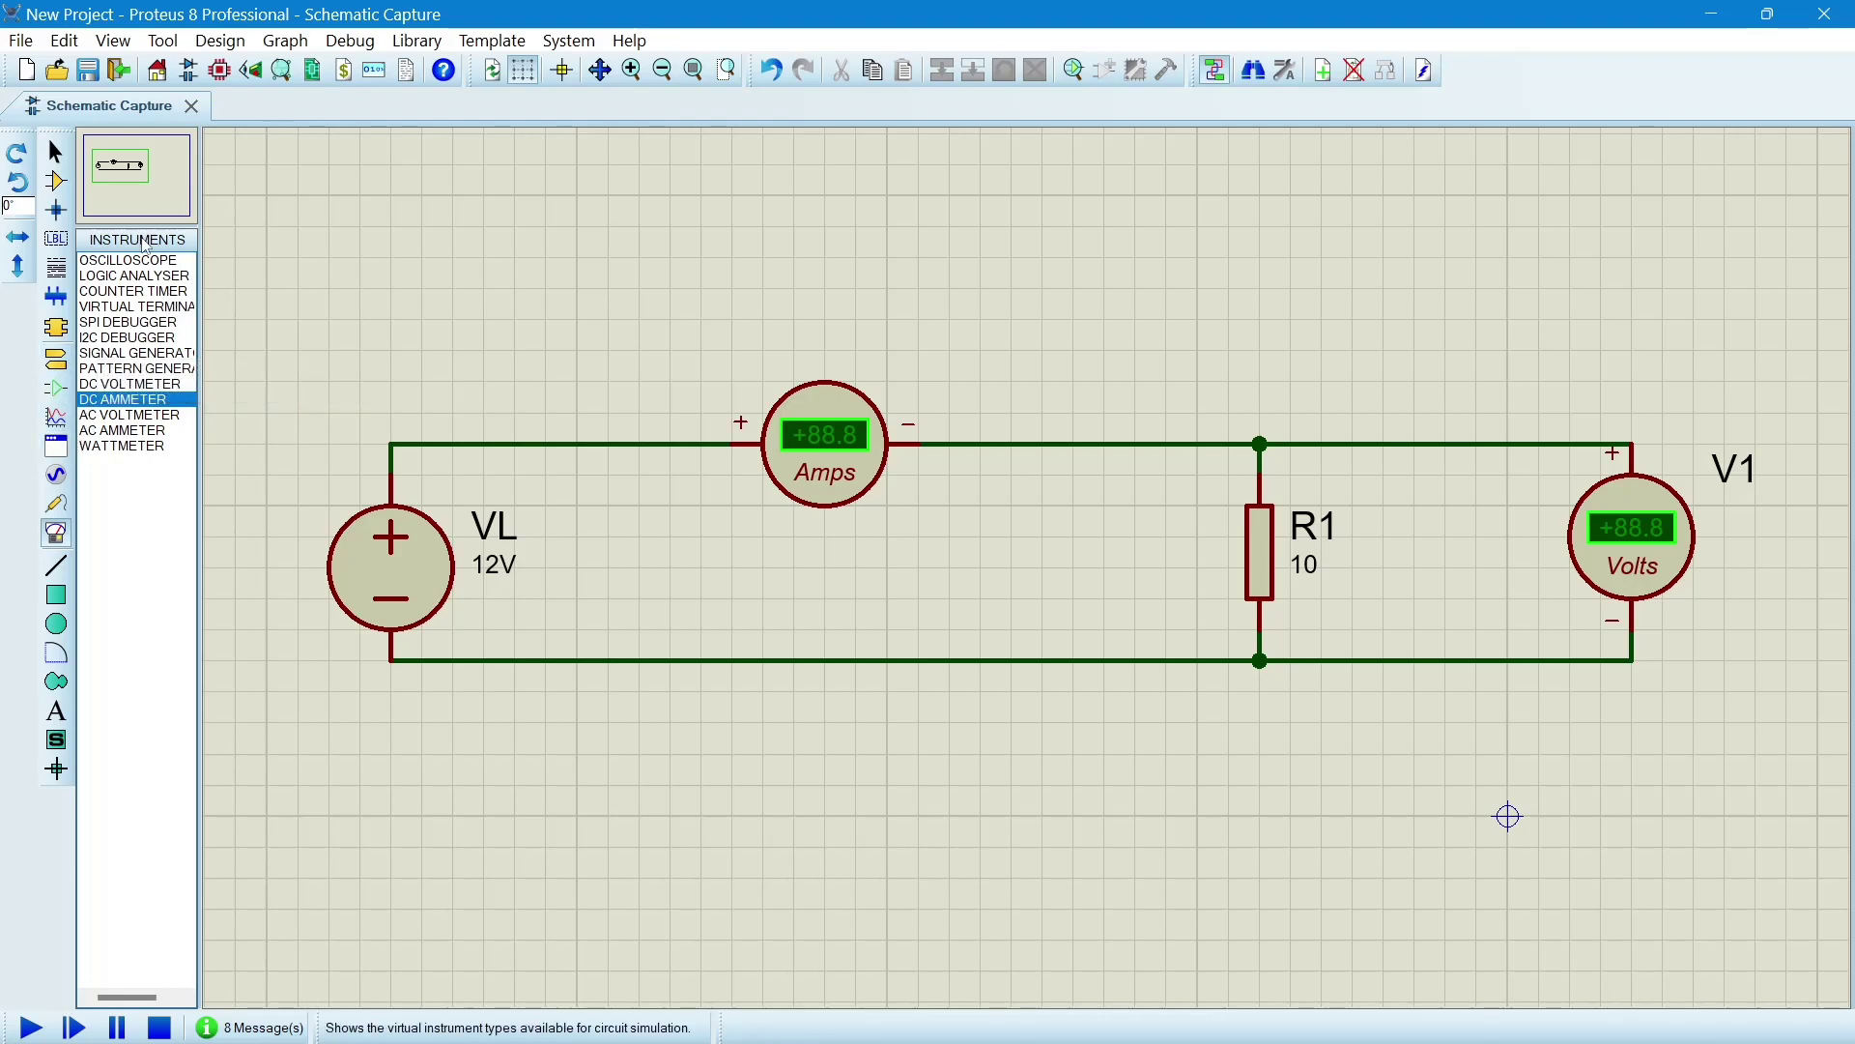
Place a second RES resistor below R1, rotate it clockwise, and wire its upper pin to the node under R1.
click(56, 180)
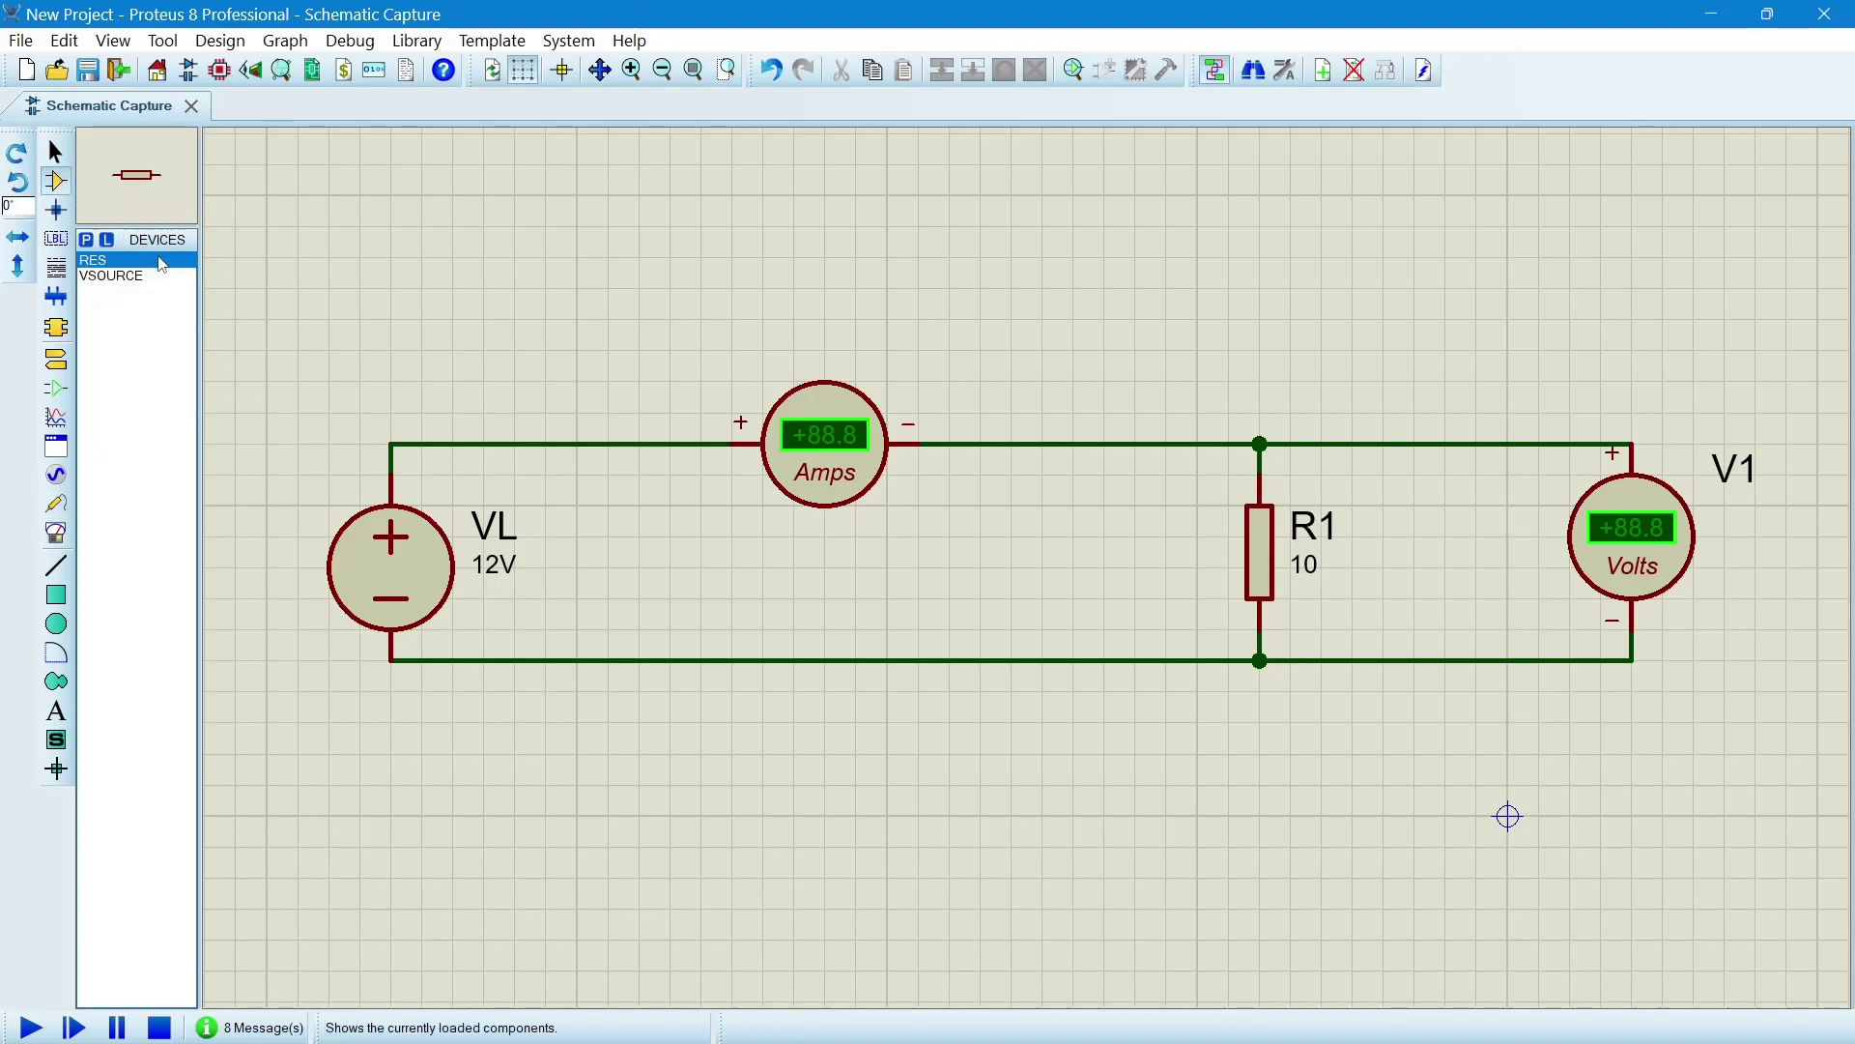
click(1275, 816)
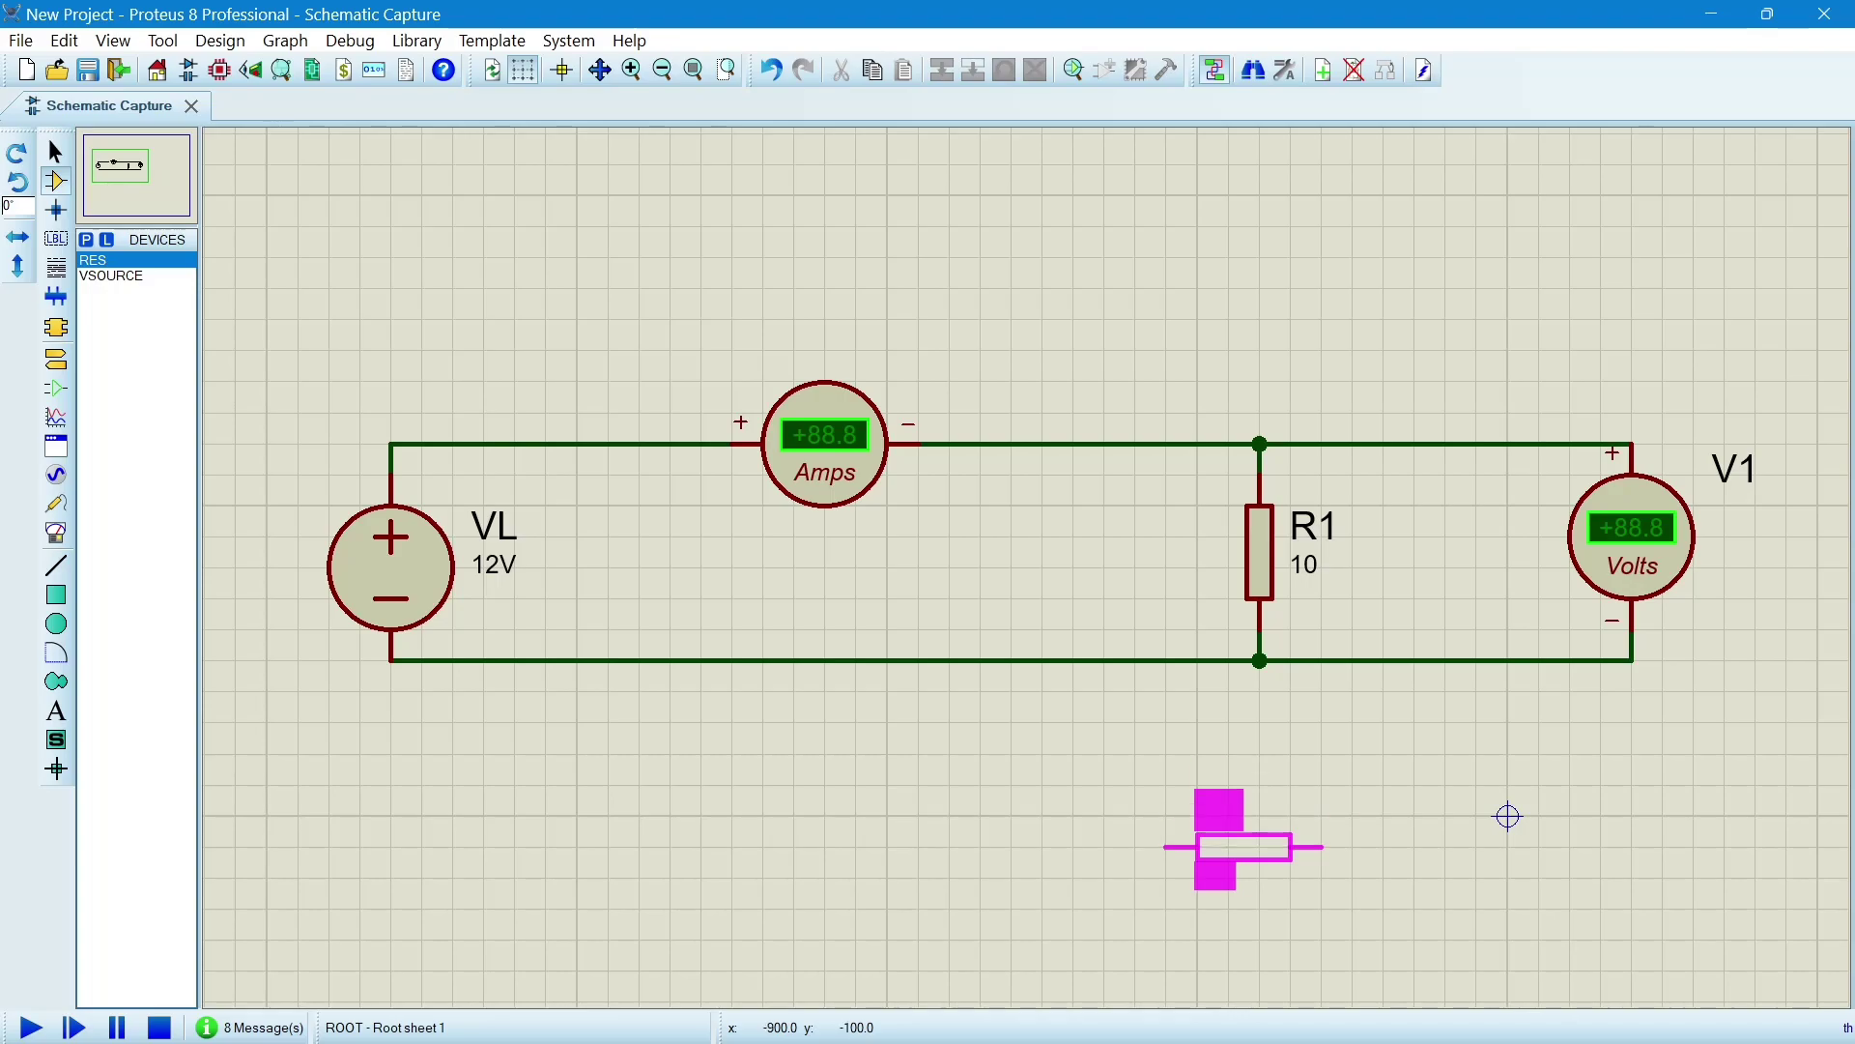
click(1236, 844)
right_click(1236, 834)
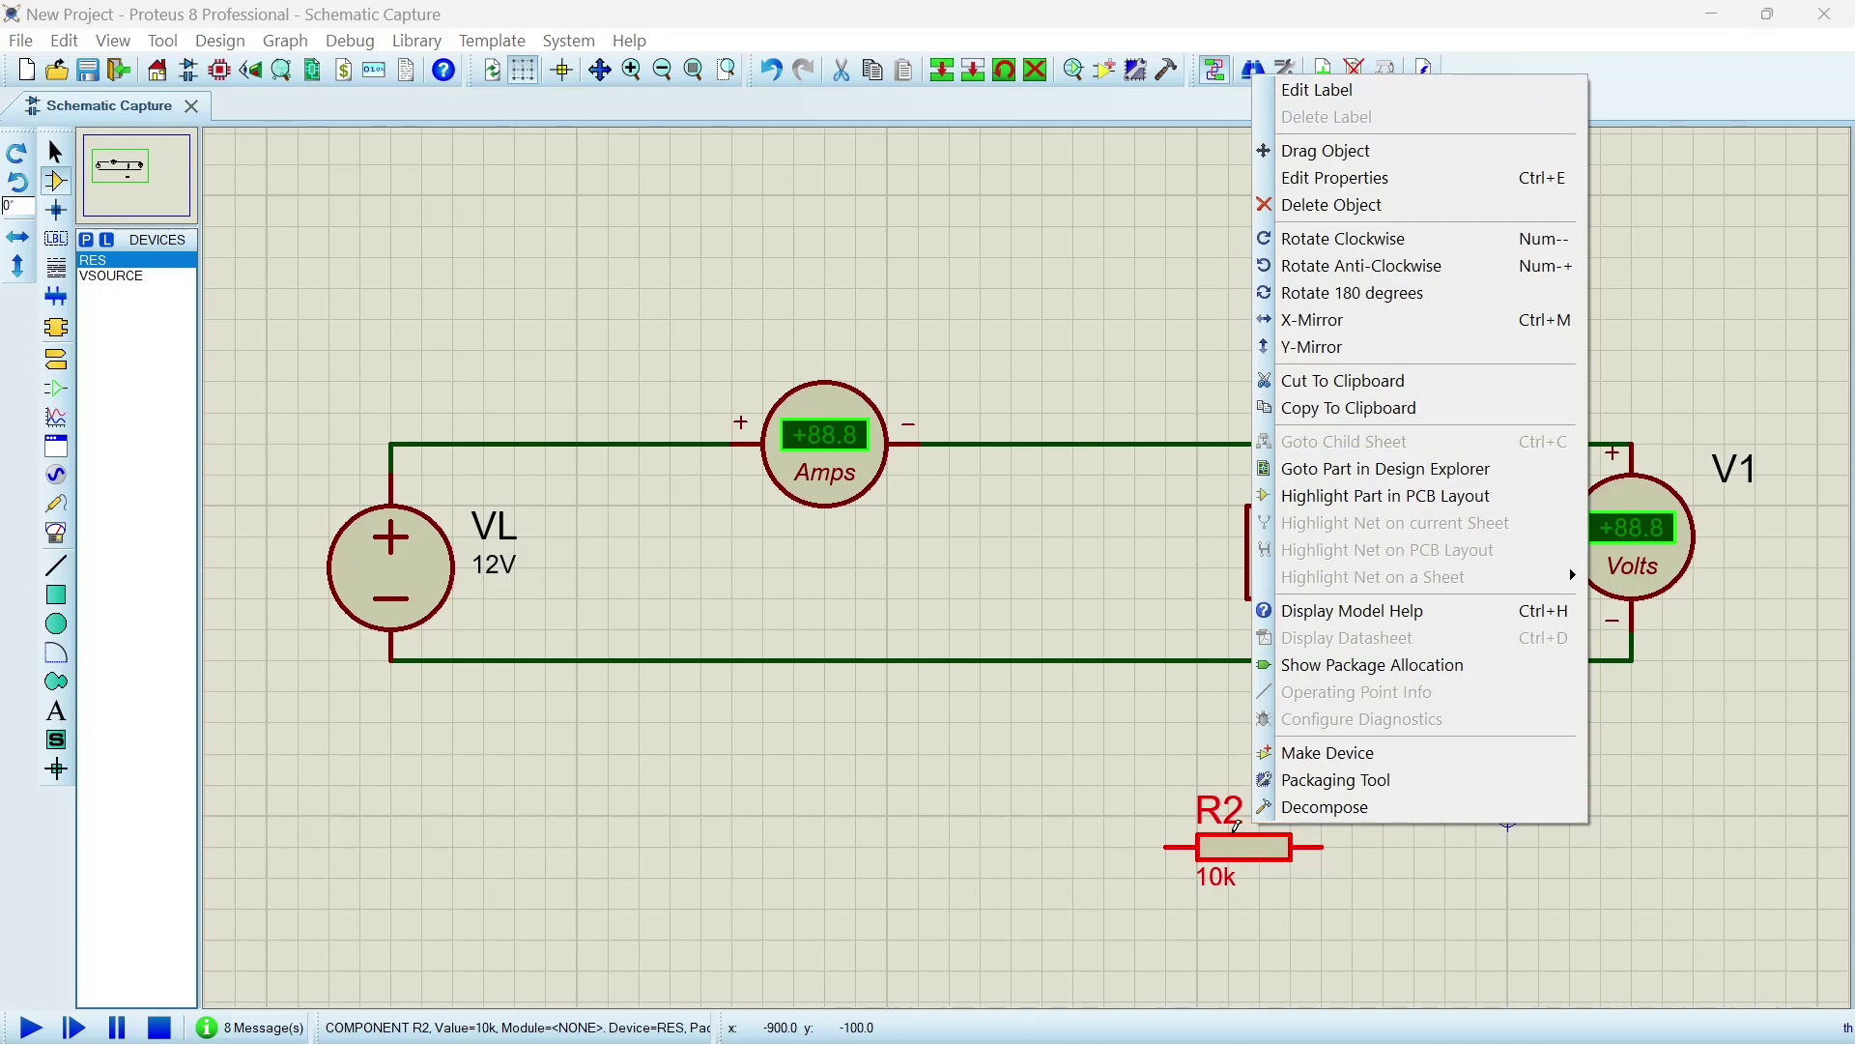
click(1332, 248)
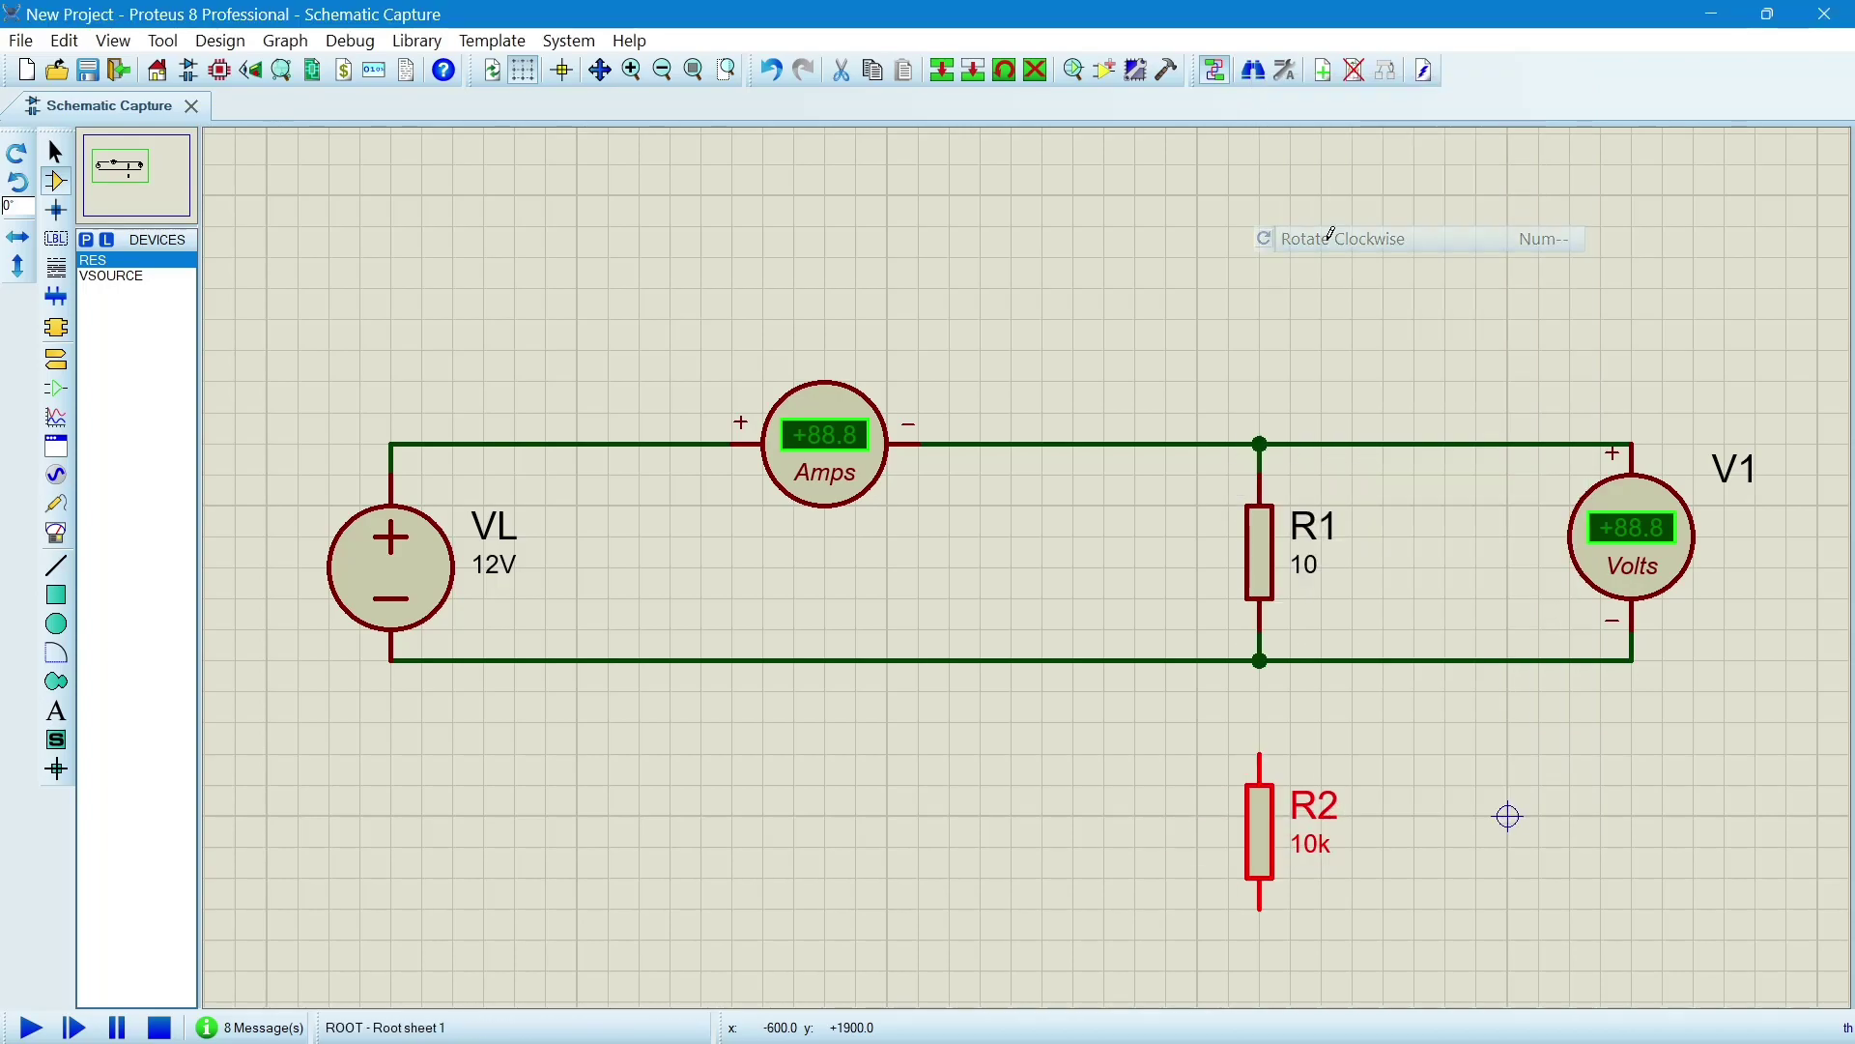
click(1260, 661)
click(1260, 756)
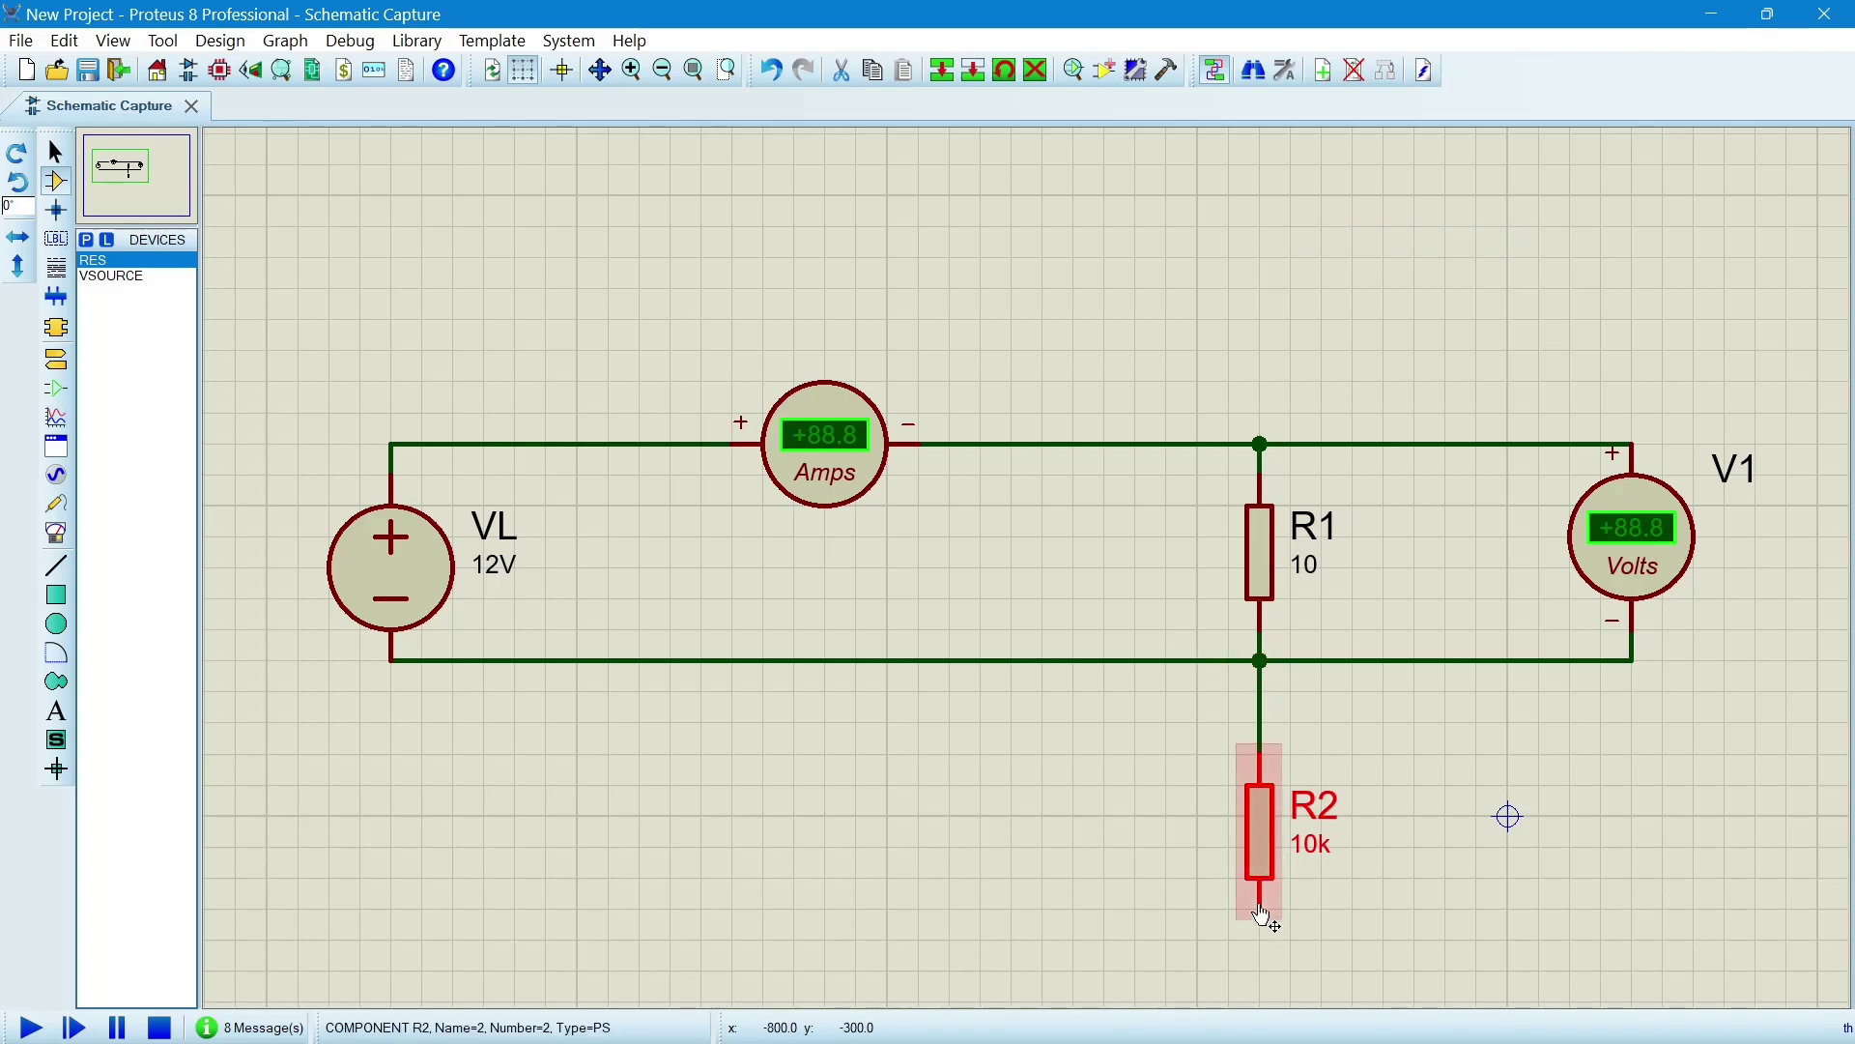
Set the resistance of R2 to 20.
double_click(1261, 850)
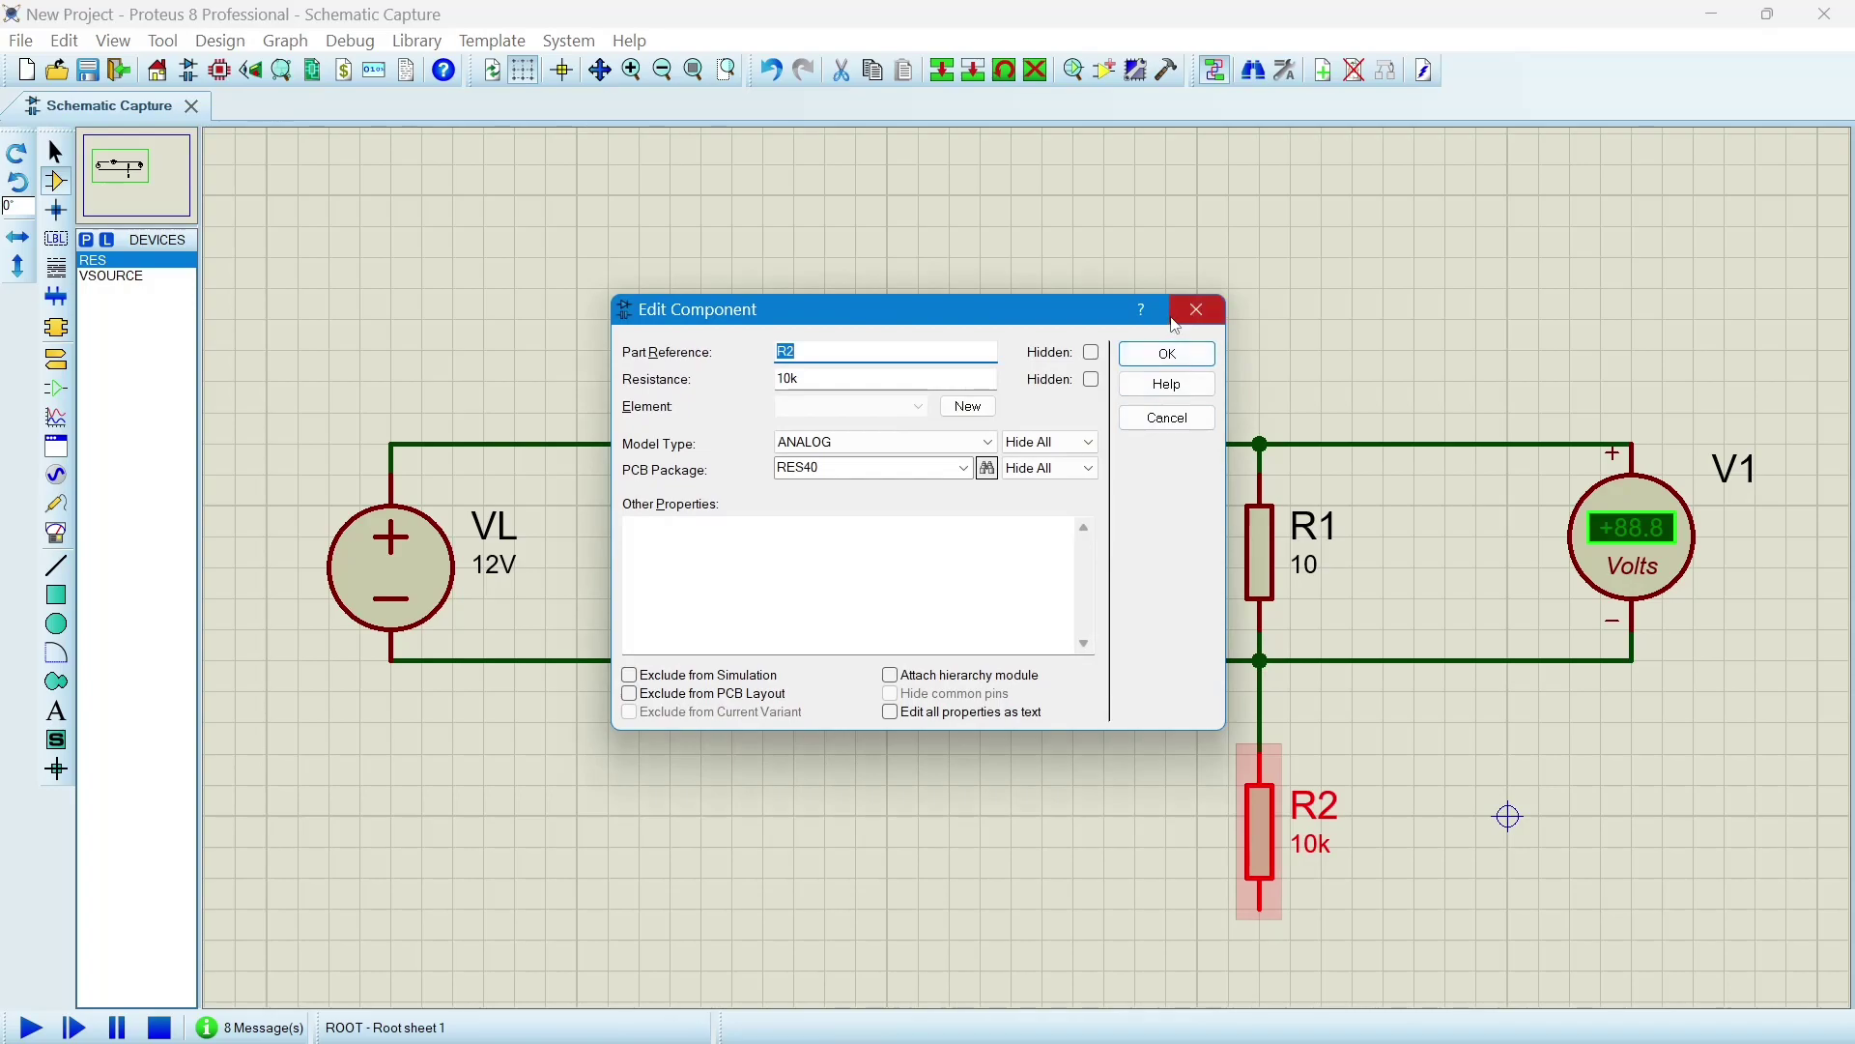
click(880, 380)
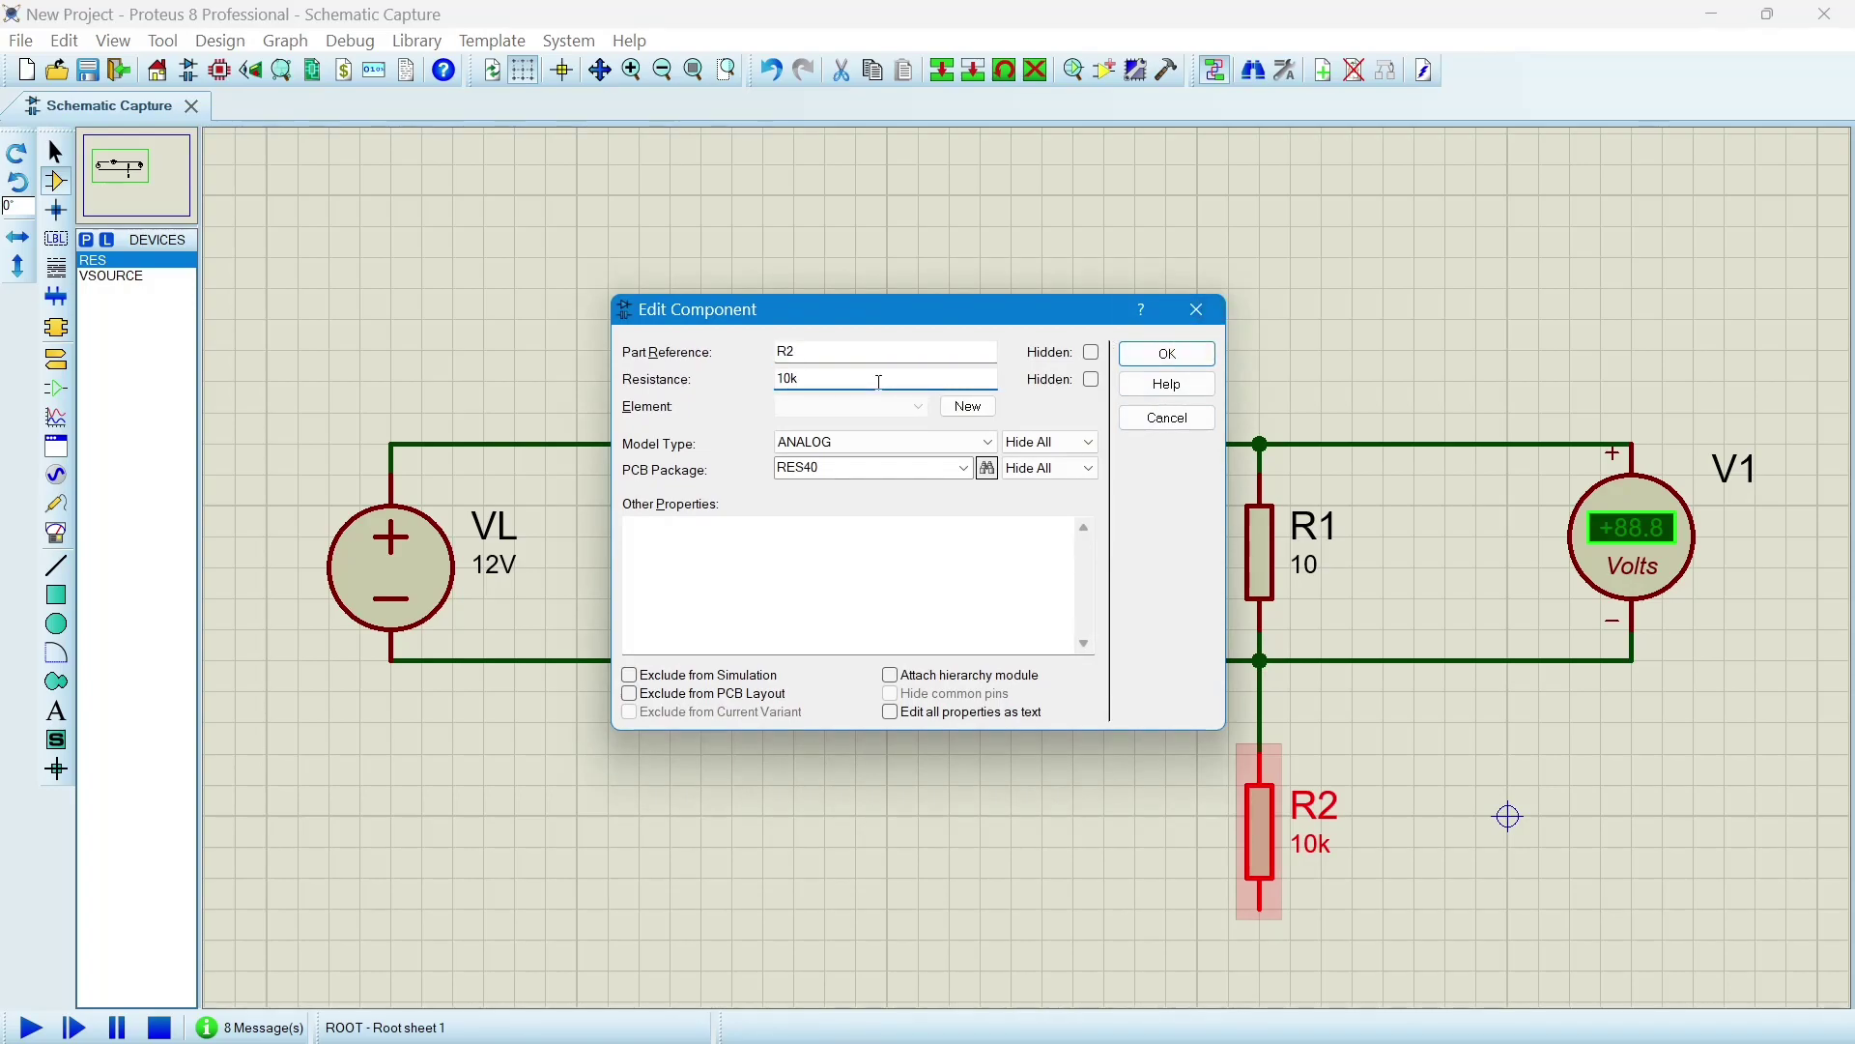
key(BackSpace)
key(BackSpace)
text(20)
click(1155, 358)
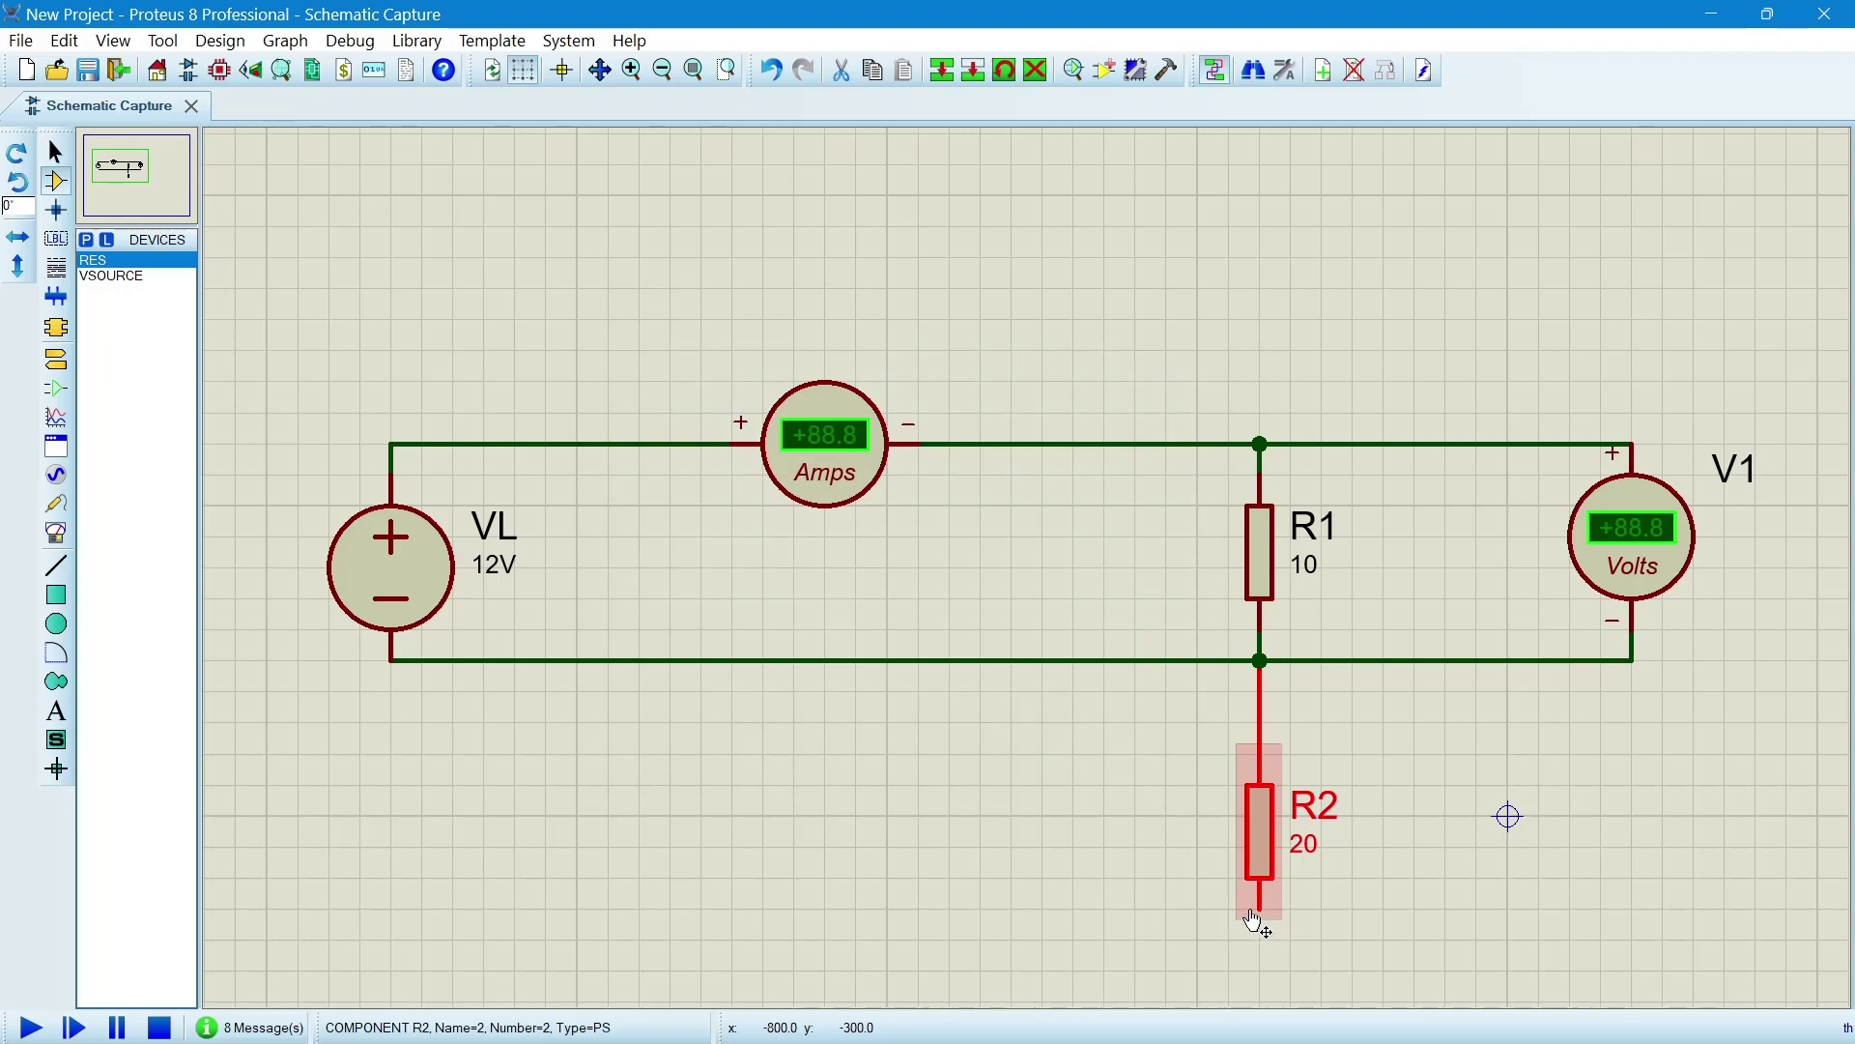
Wire R2's lower pin to the negative terminal of VL and delete the direct wire between VL and the R1–R2 node.
click(390, 661)
click(1260, 913)
click(1170, 660)
click(1198, 660)
click(56, 151)
drag(483, 630, 1205, 698)
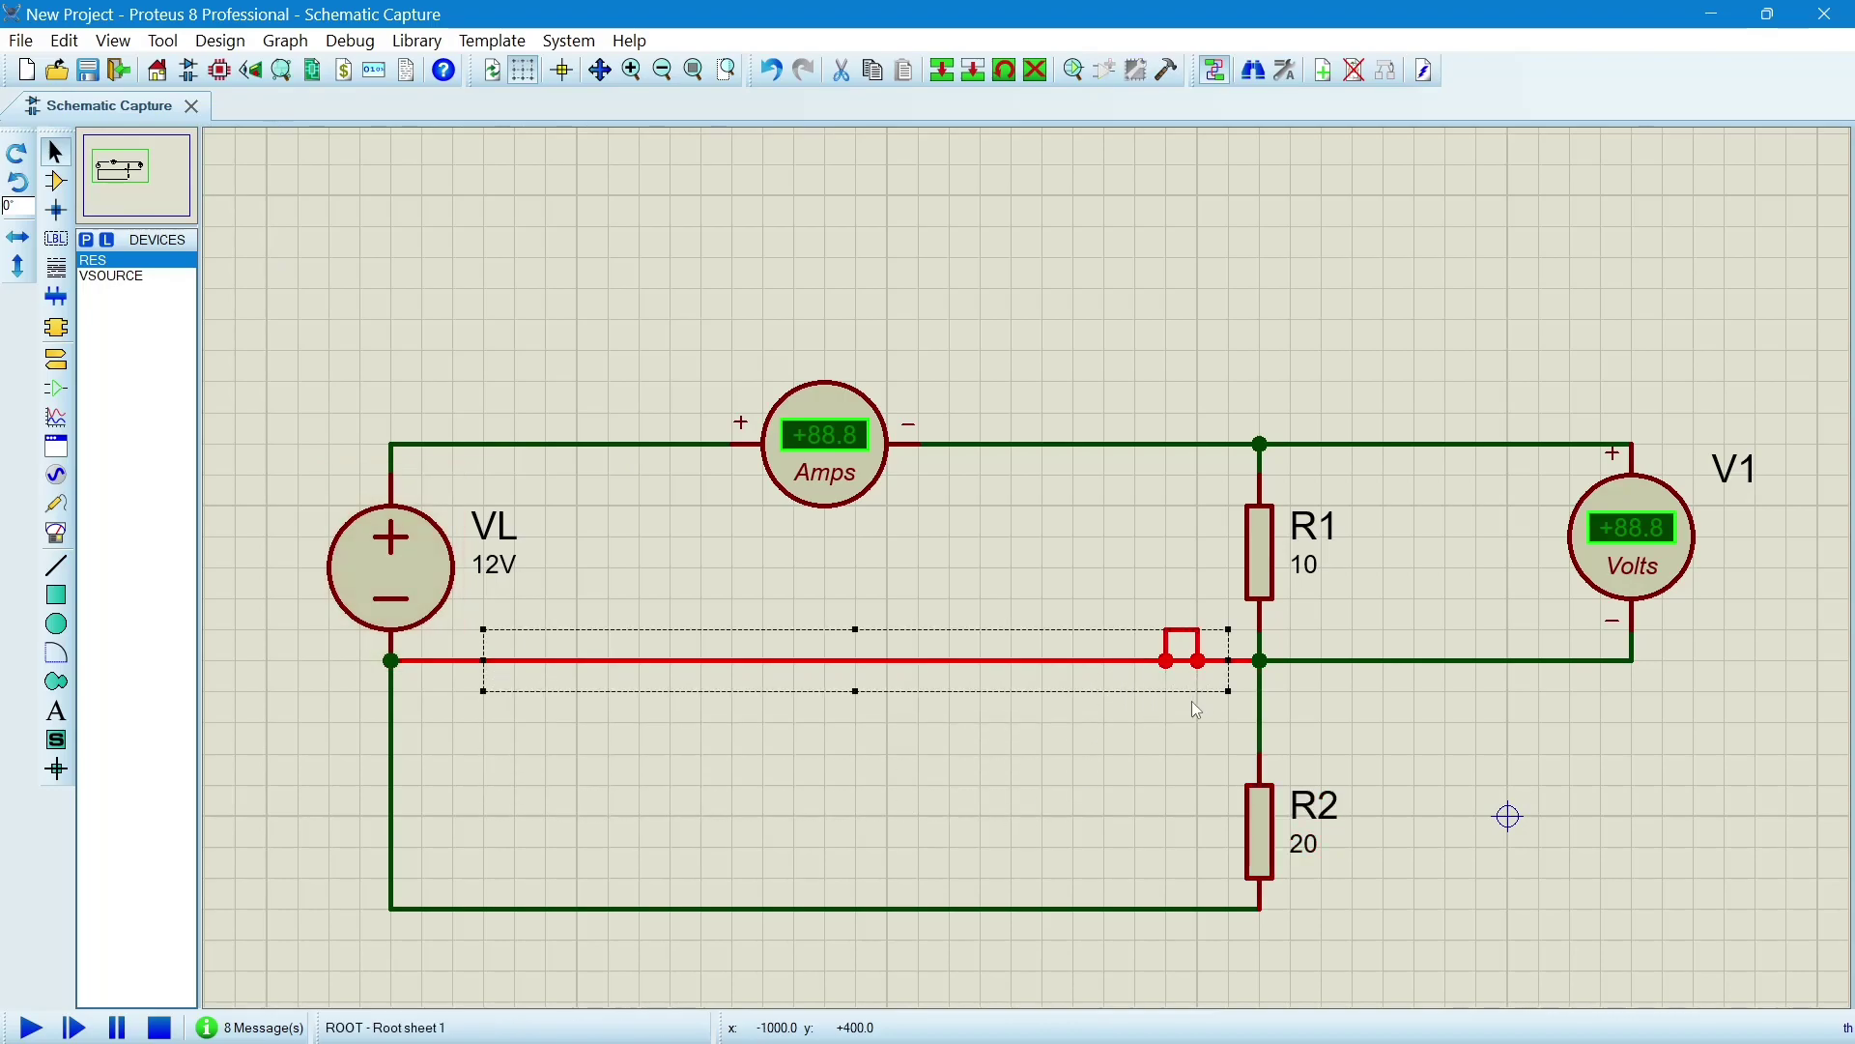
key(Delete)
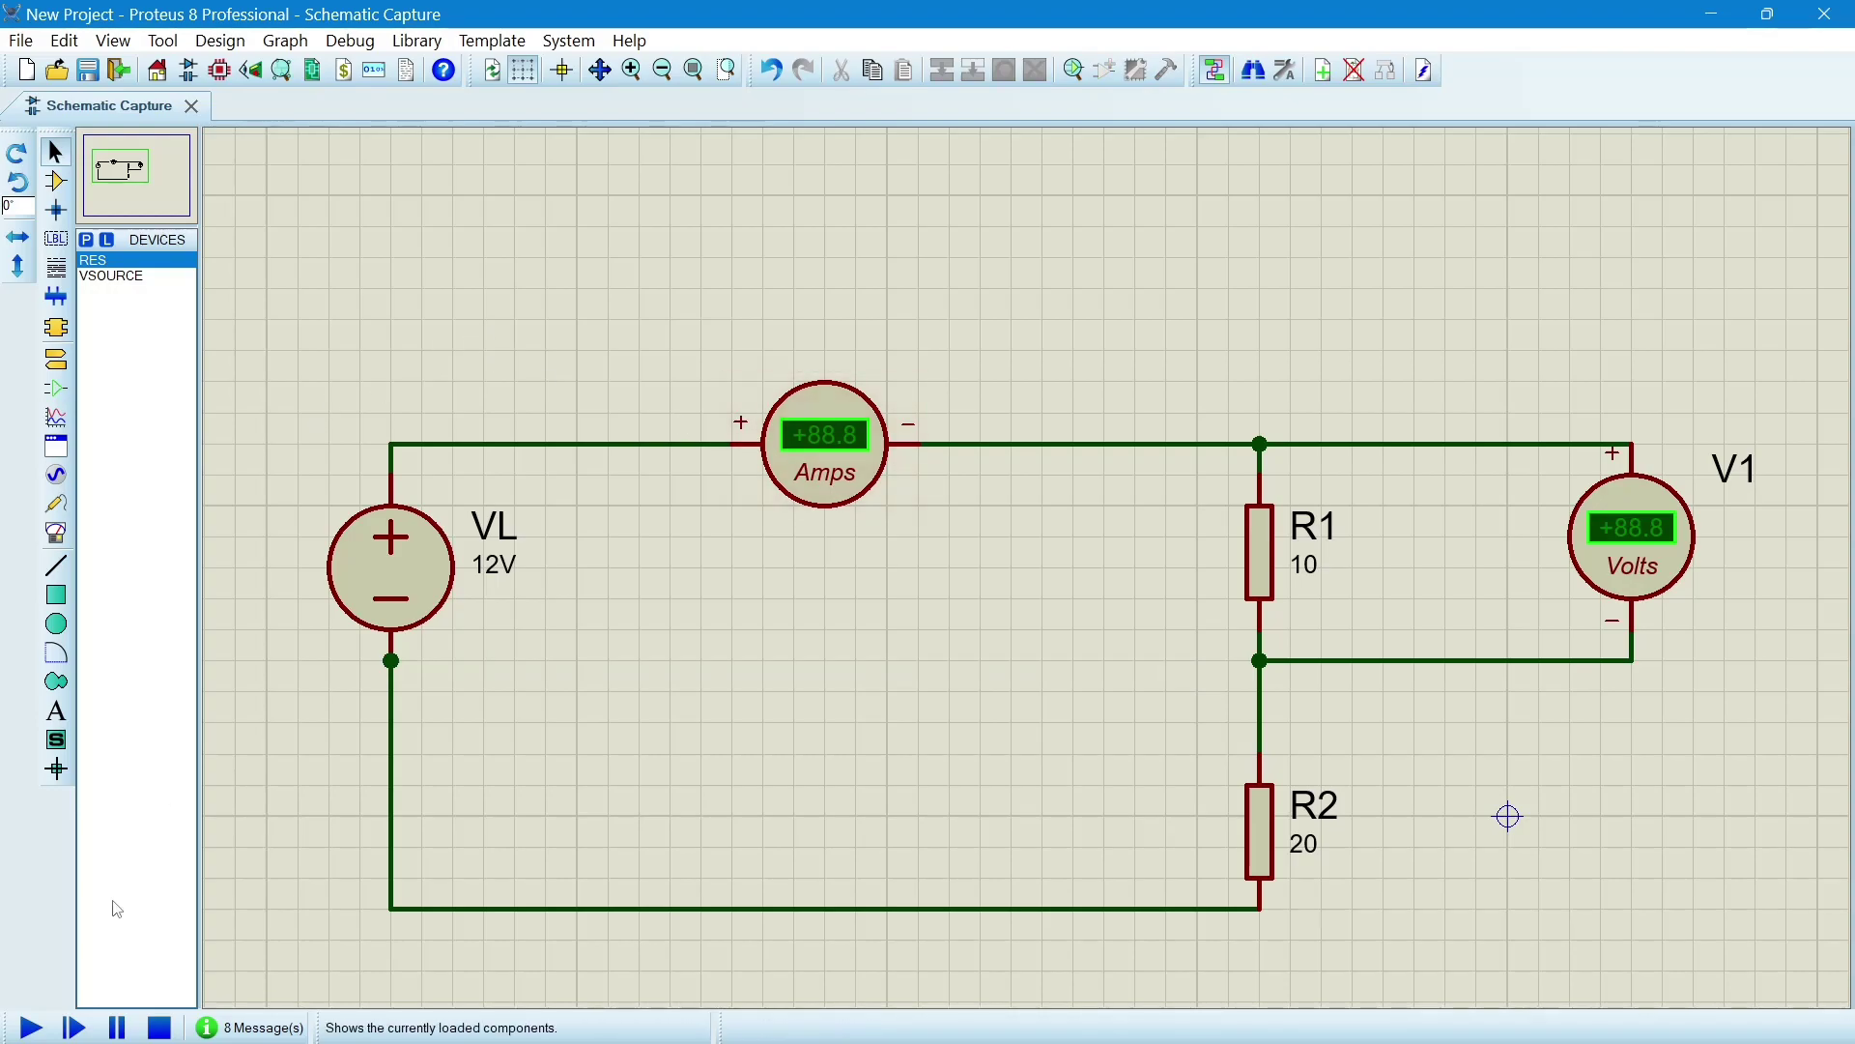
Simulate the series circuit to examine the current and the voltage across R1, and stop the run.
click(32, 1027)
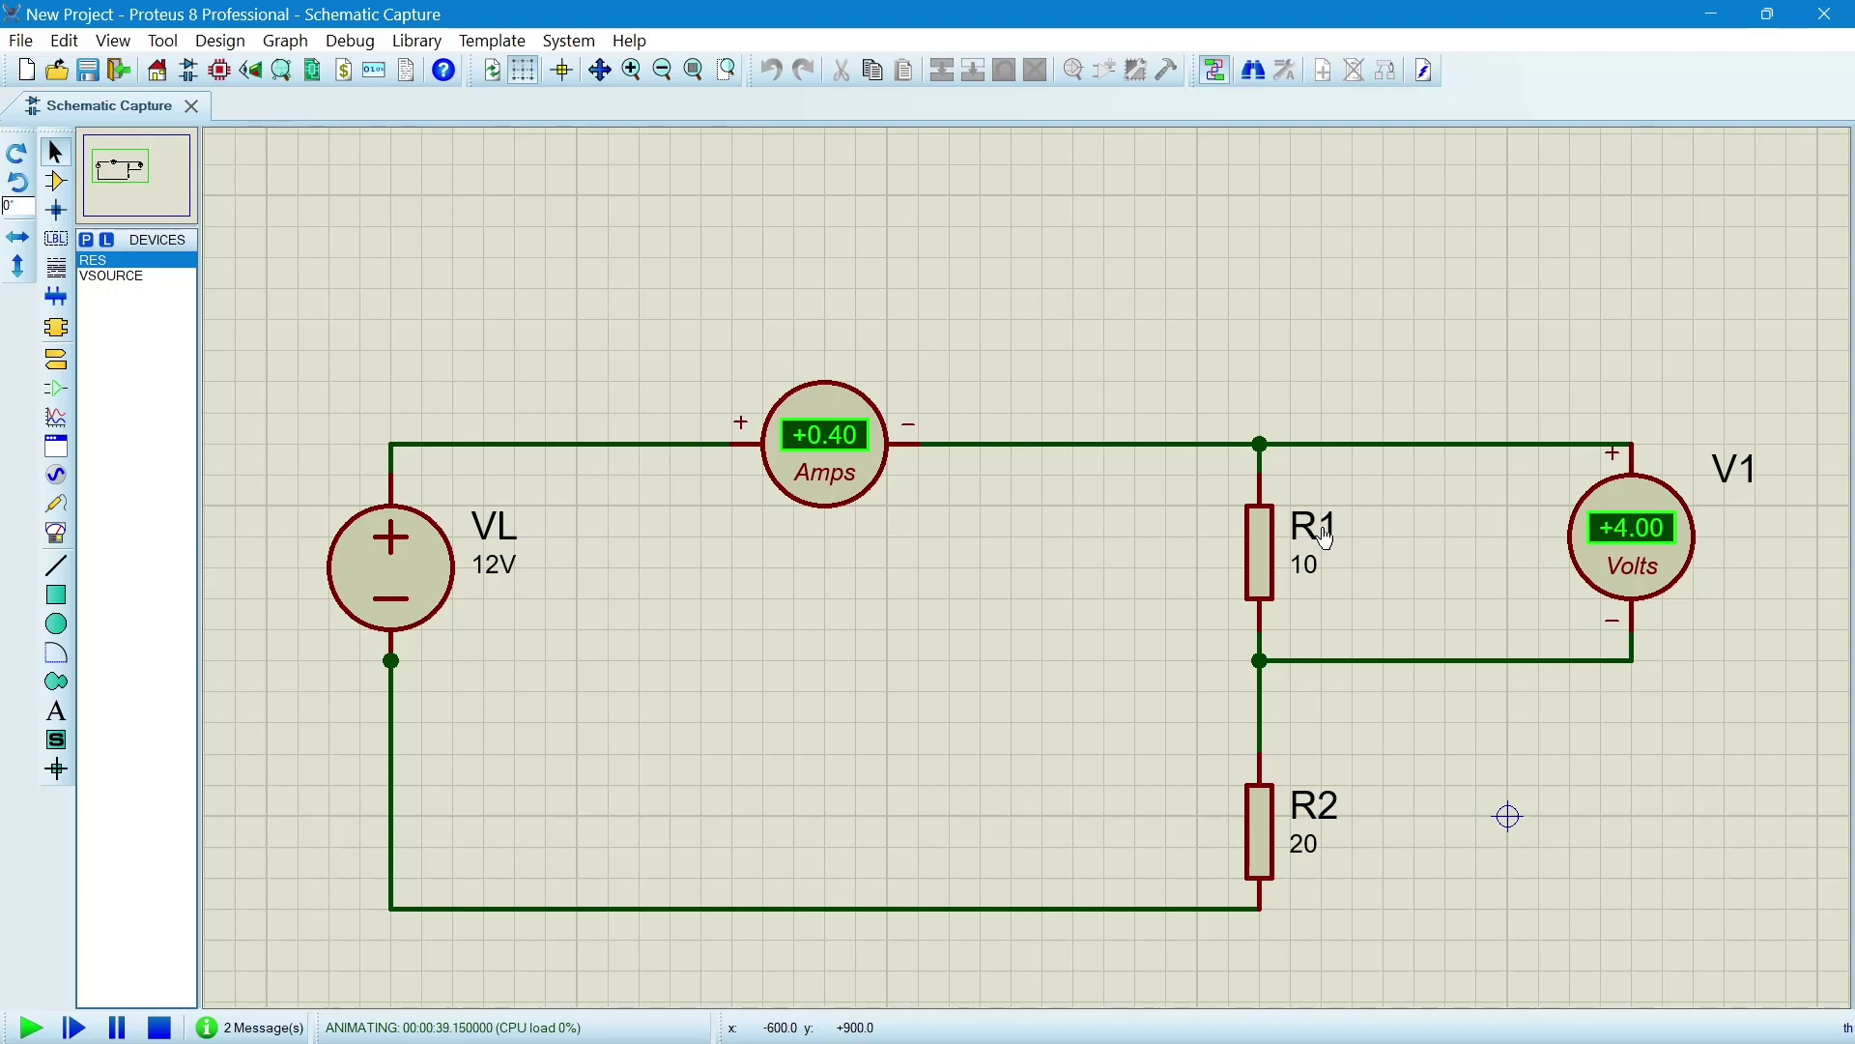
click(158, 1028)
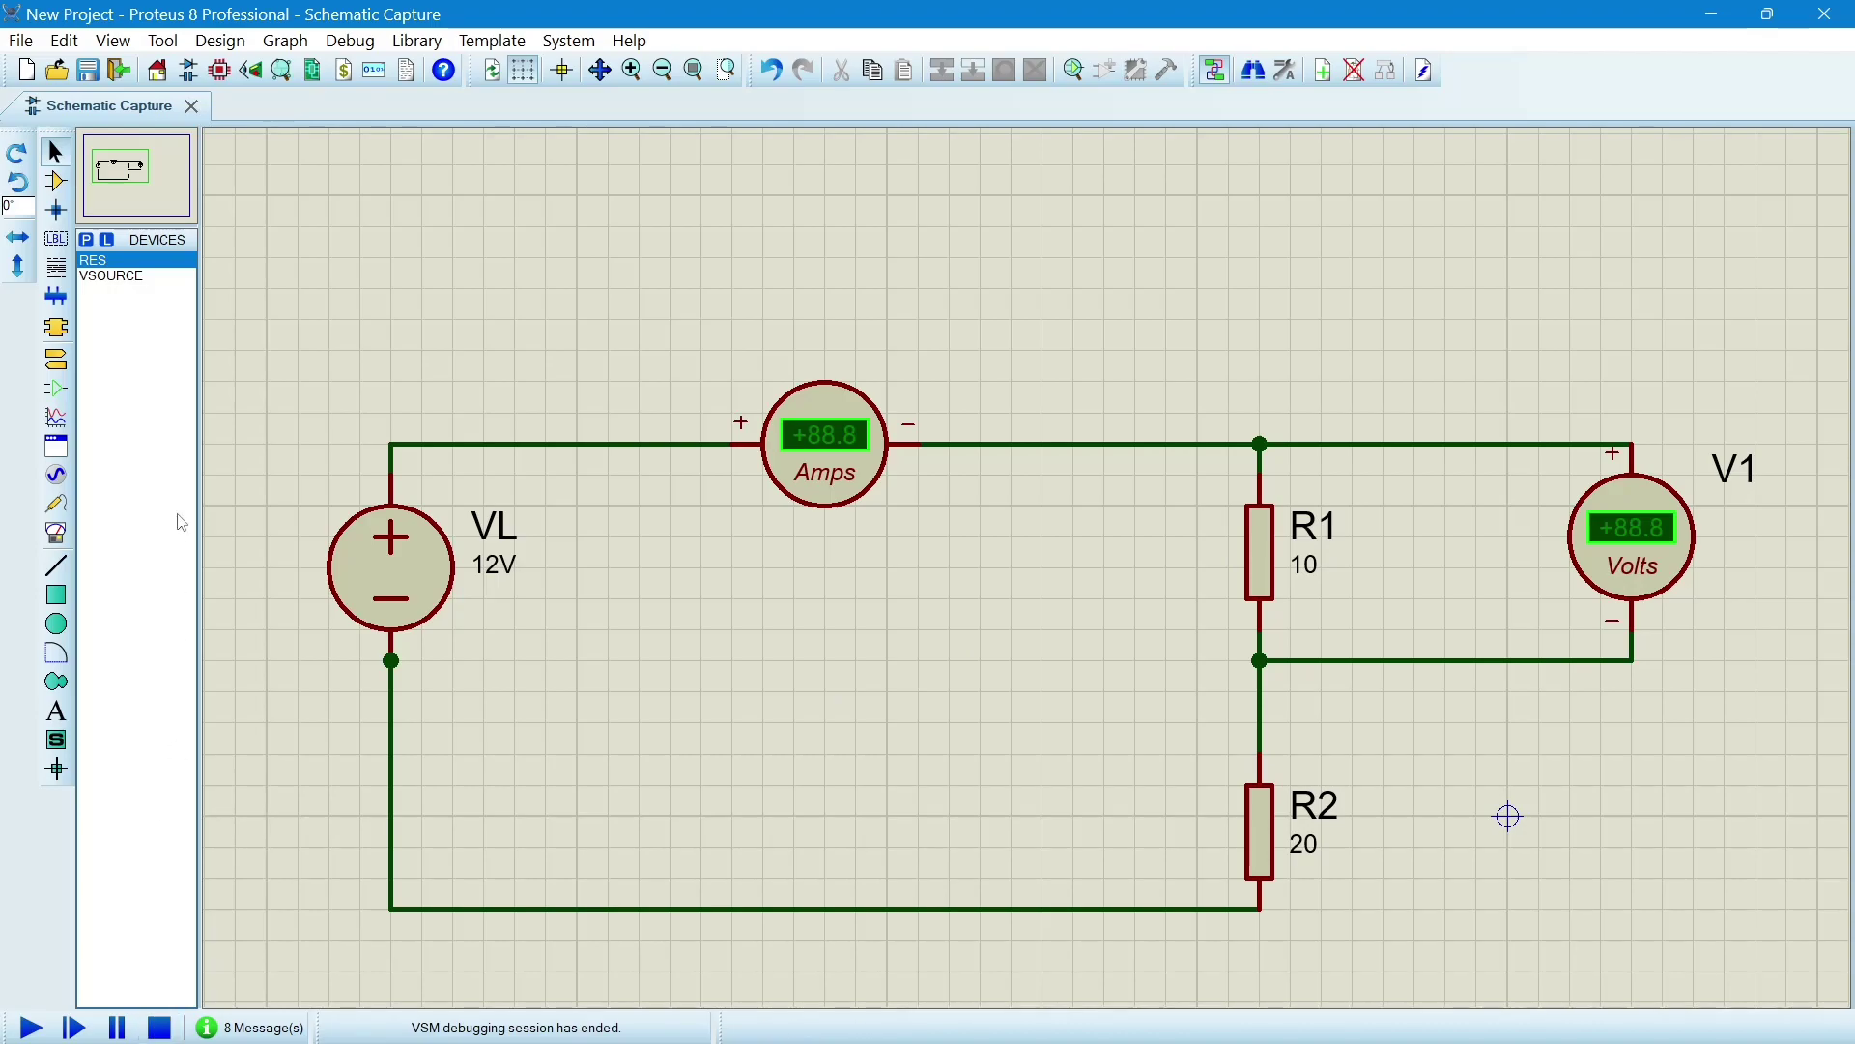
Place two more DC voltmeters, one beside R2 directly below V1 and one further out, between the levels of the other two.
click(56, 533)
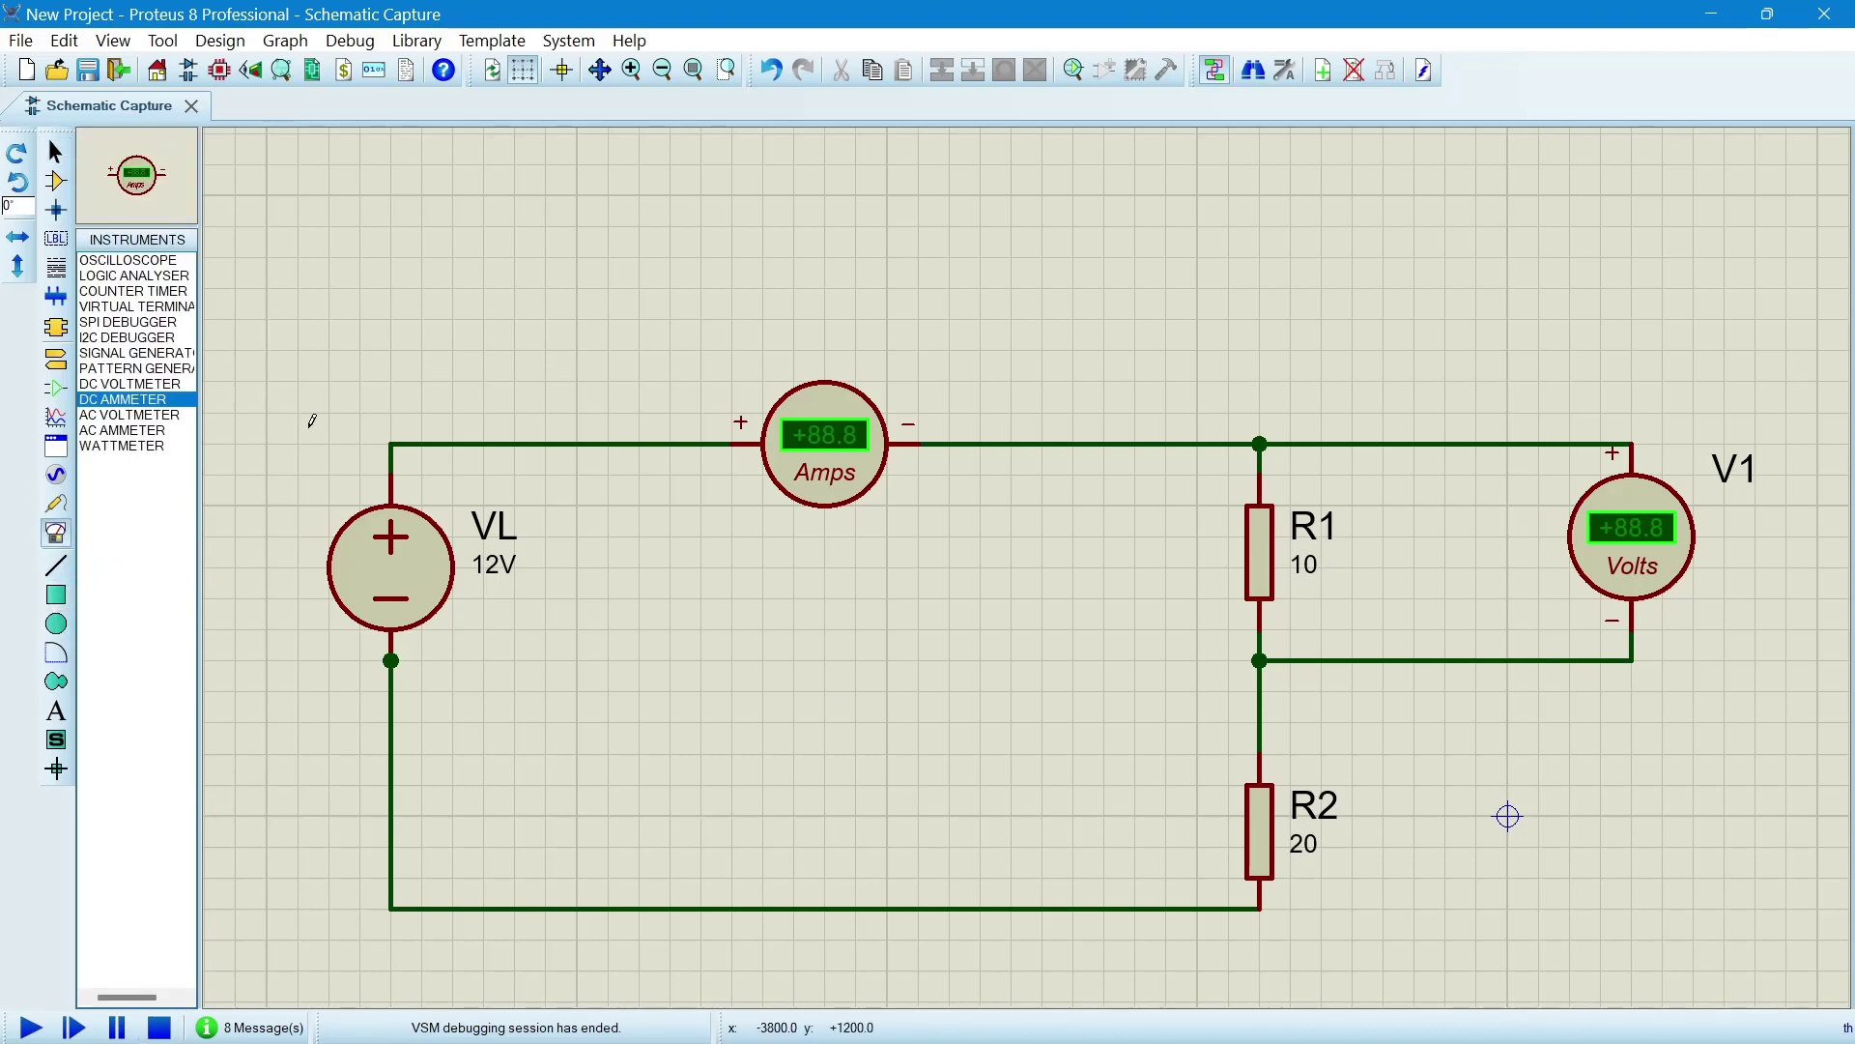
click(131, 384)
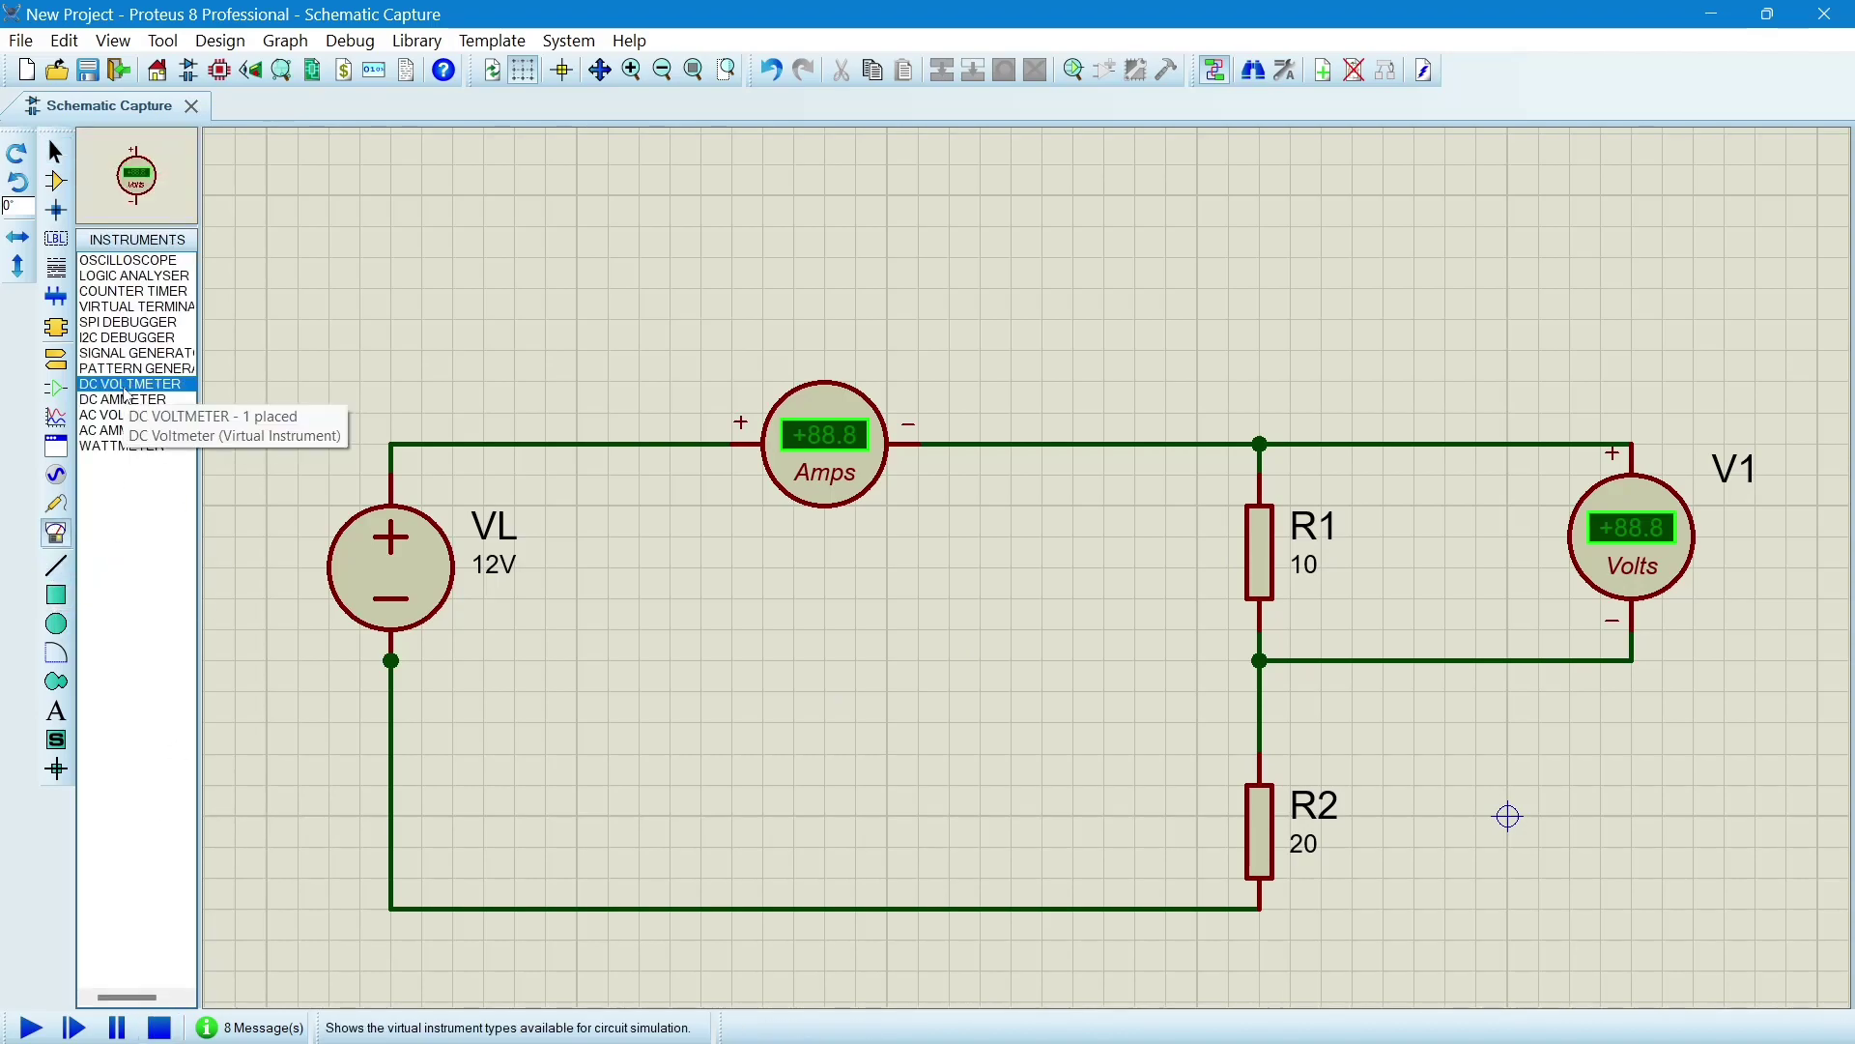
click(1737, 550)
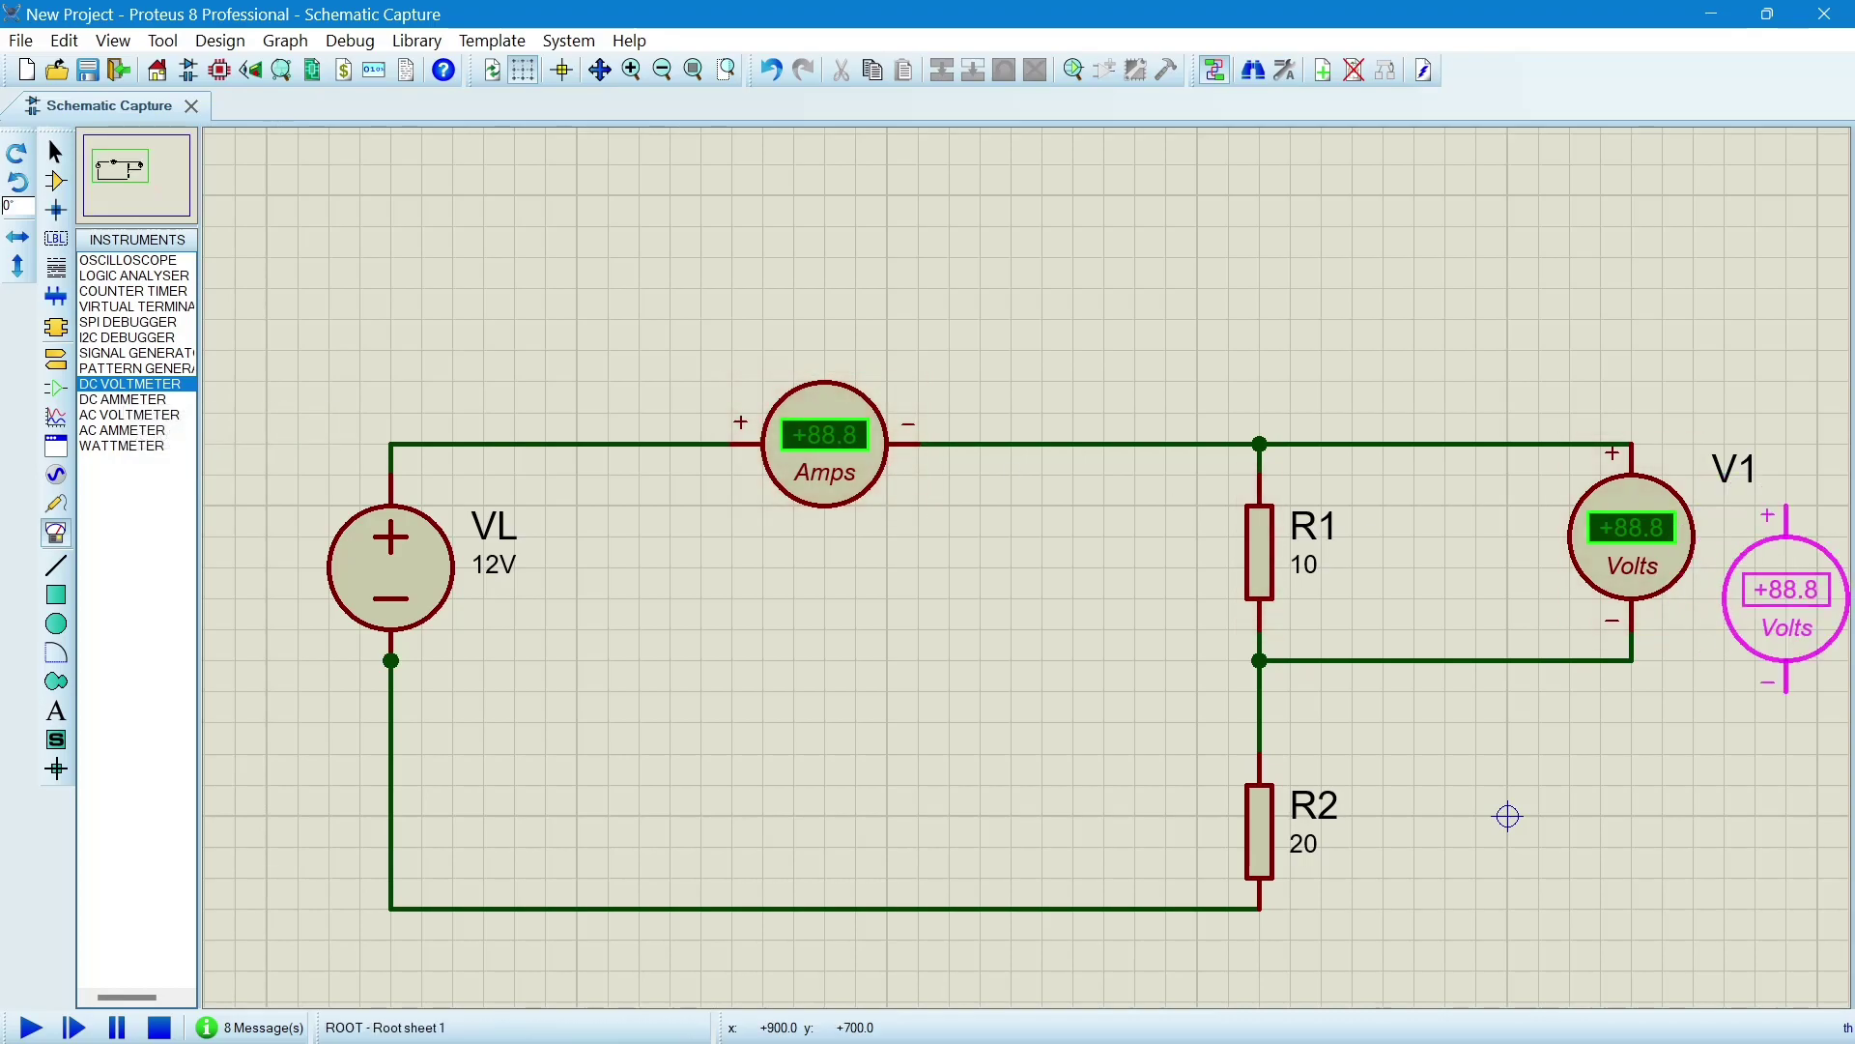
click(1632, 847)
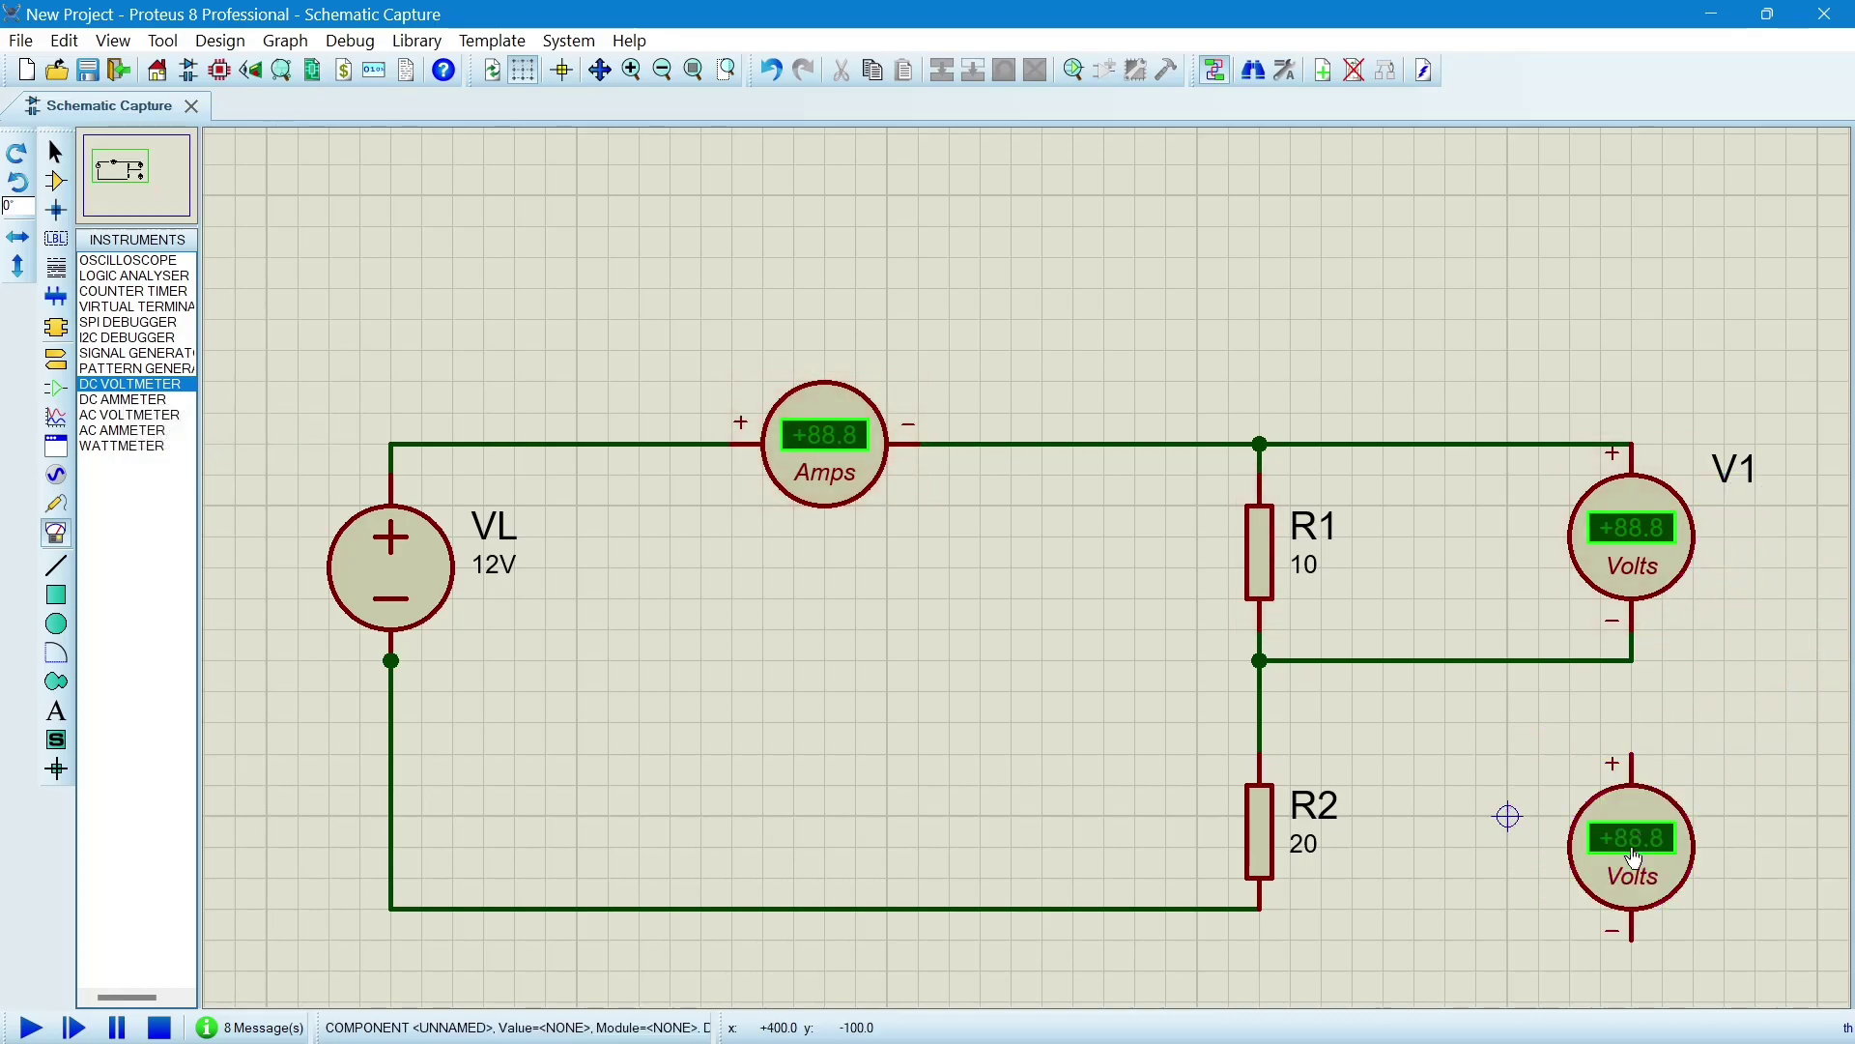
scroll(1649, 630, down, 4)
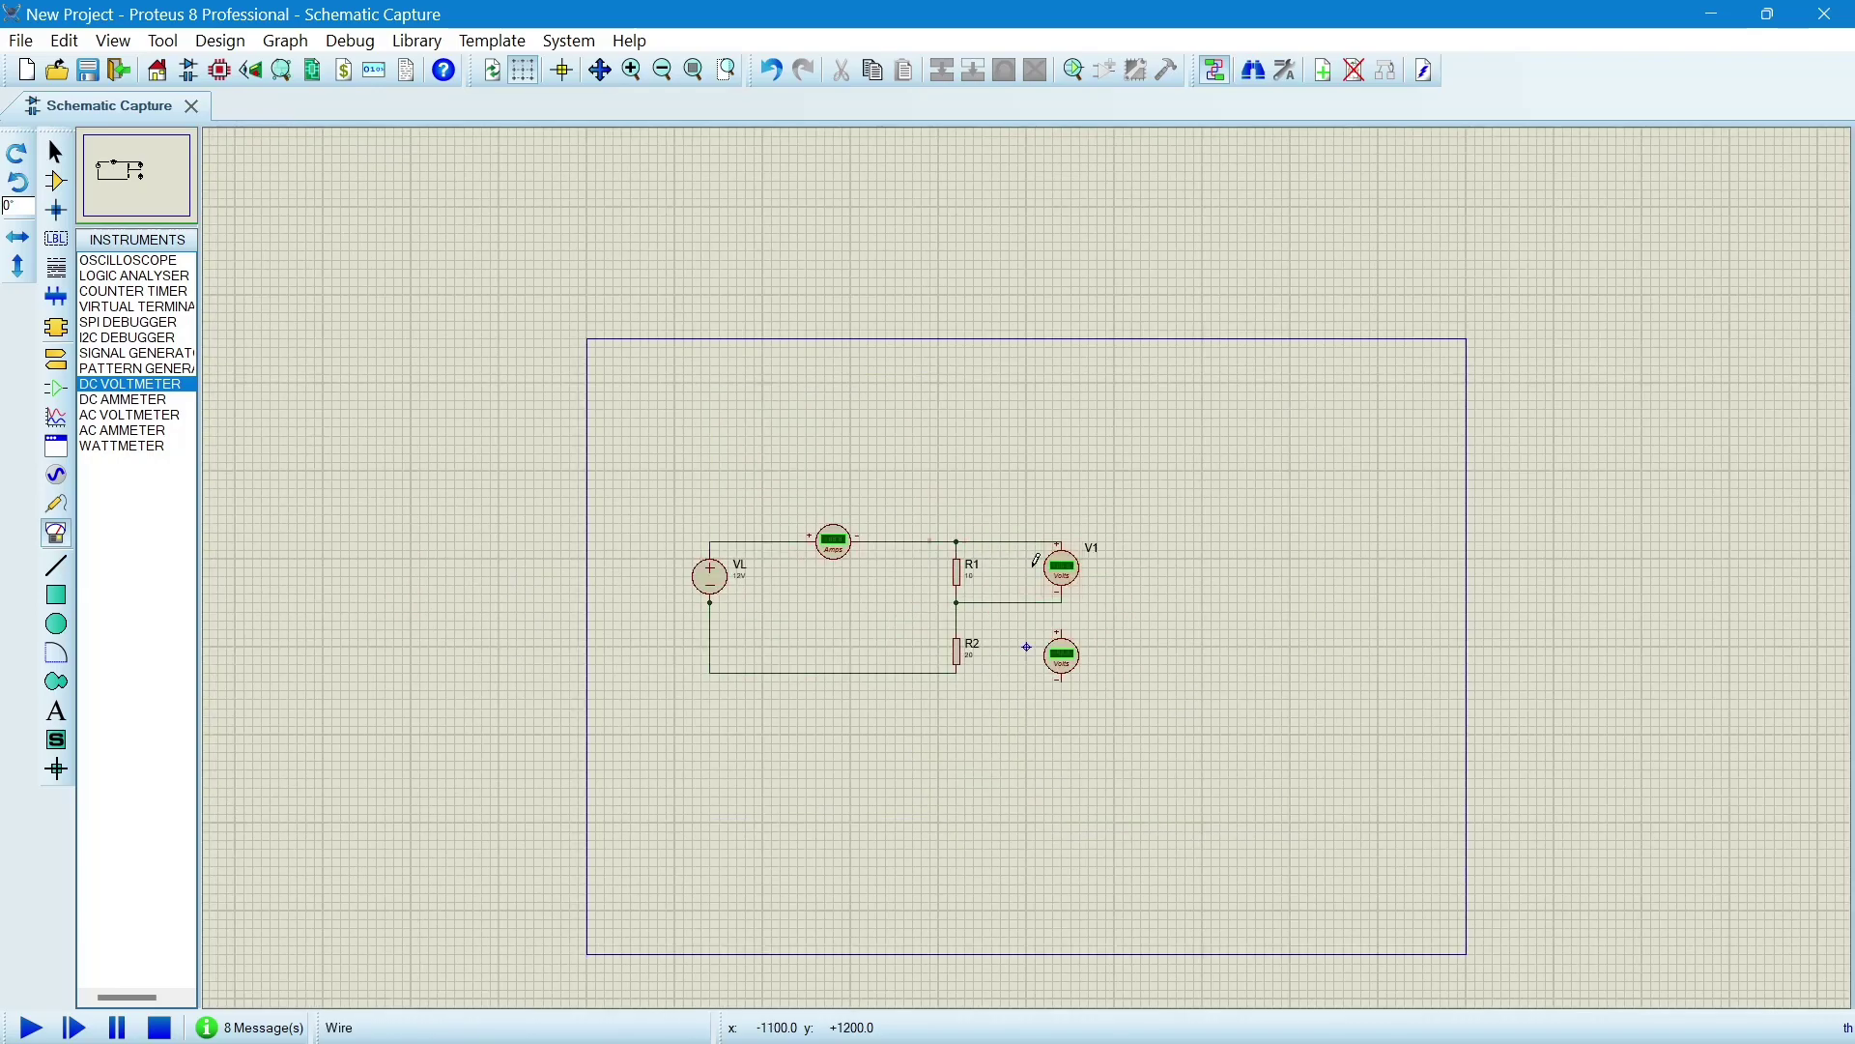
click(1140, 591)
click(1141, 607)
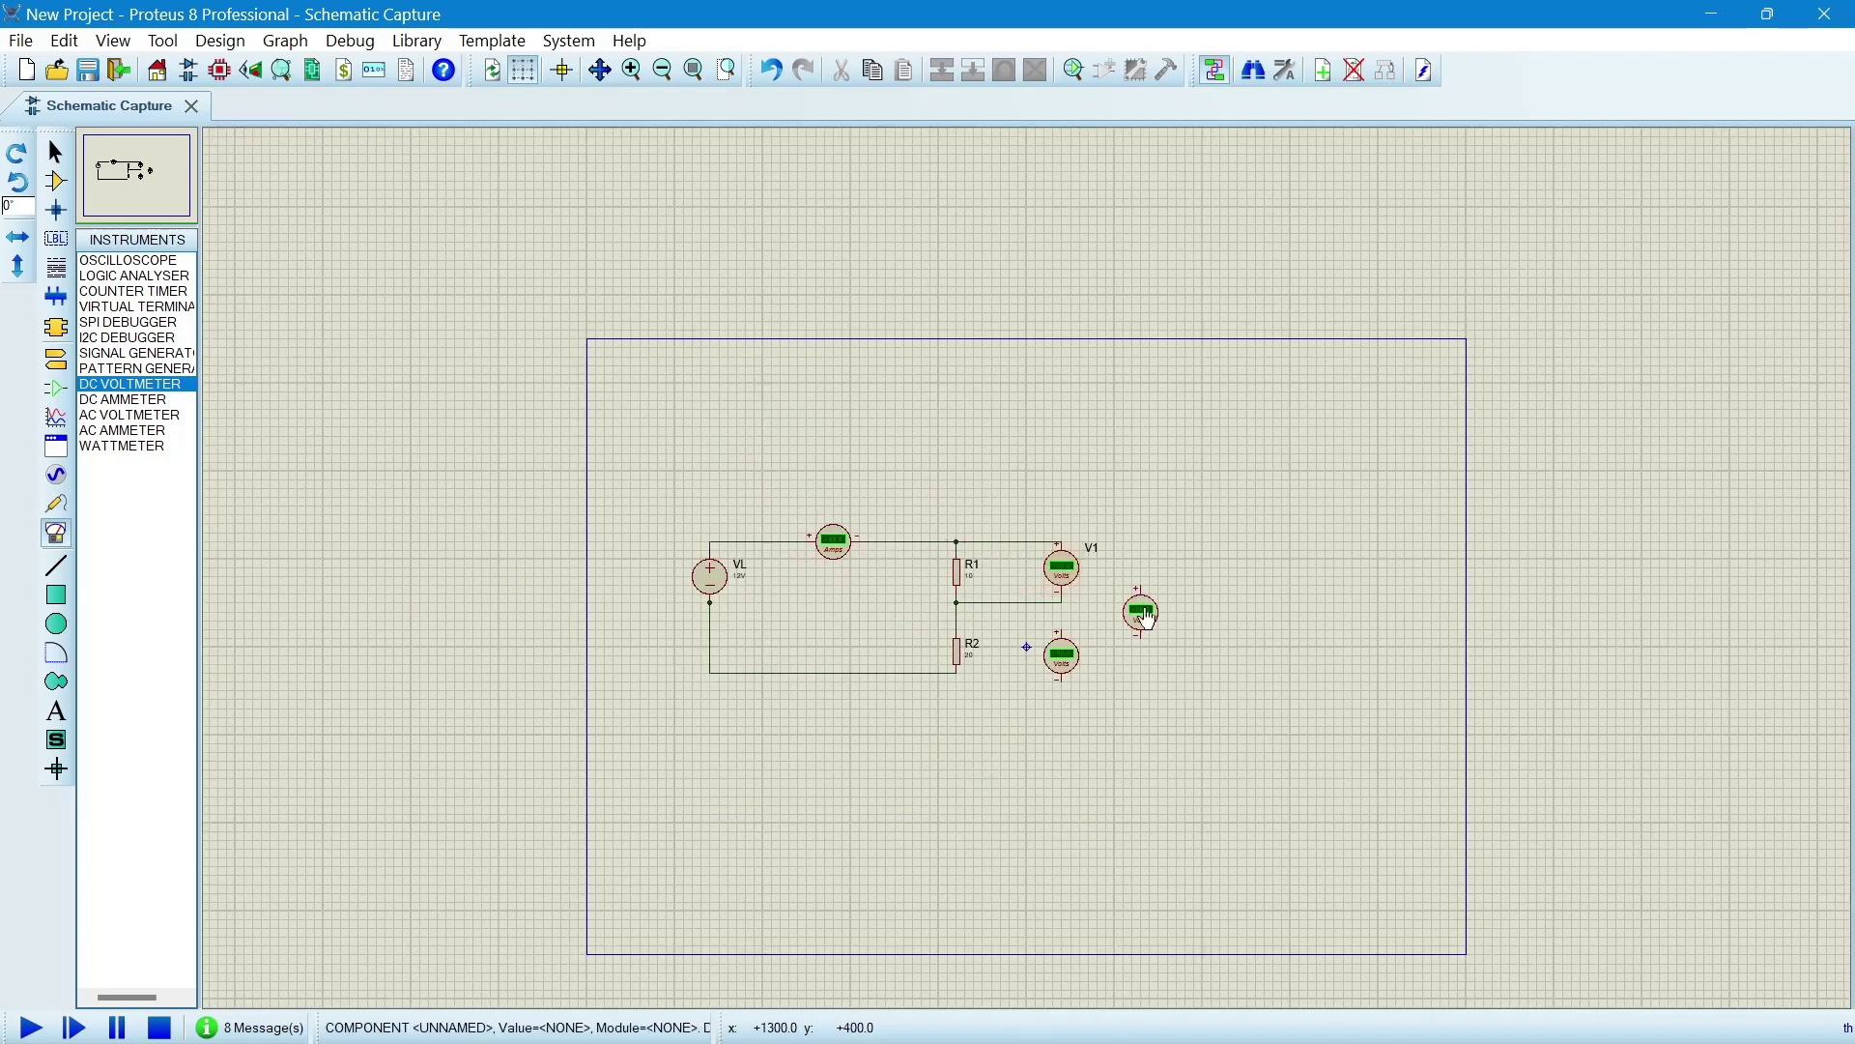
Wire the outer voltmeter across both resistors, from V1's positive terminal to the lower end of R2.
scroll(950, 596, up, 1)
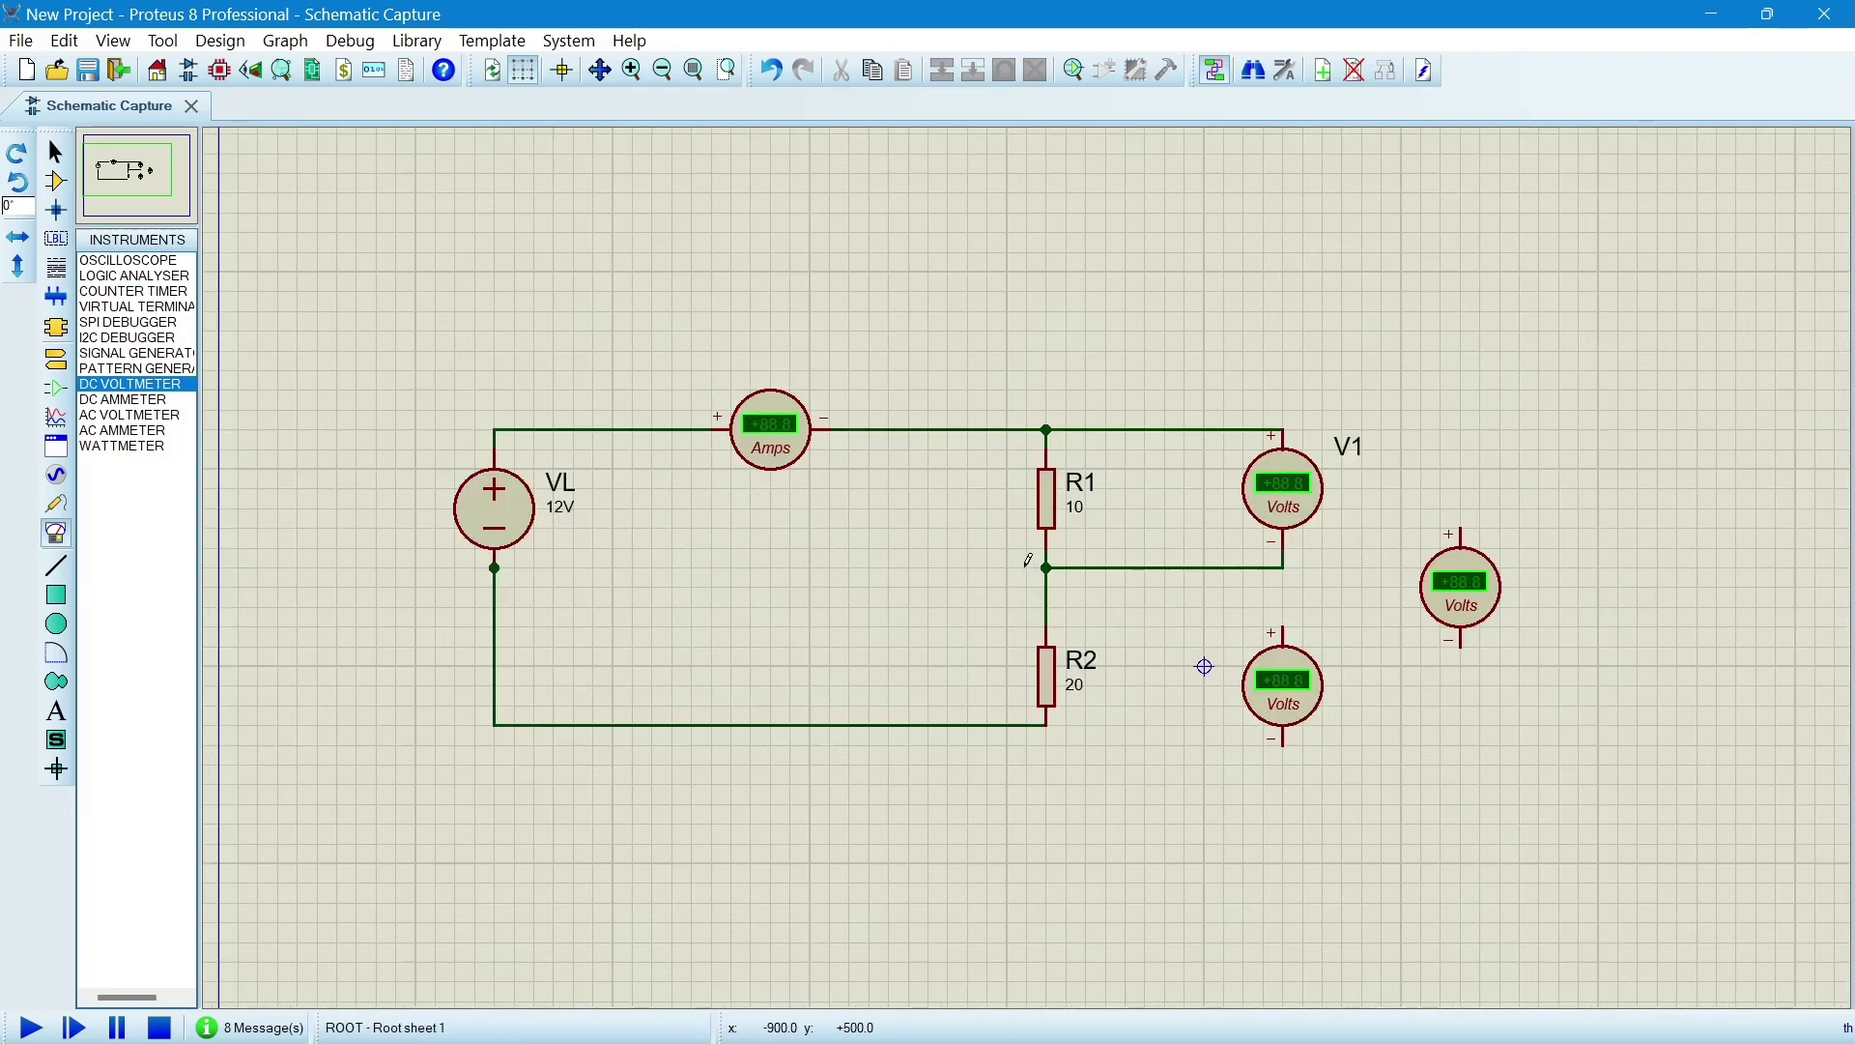
click(1285, 427)
click(1460, 530)
click(1460, 642)
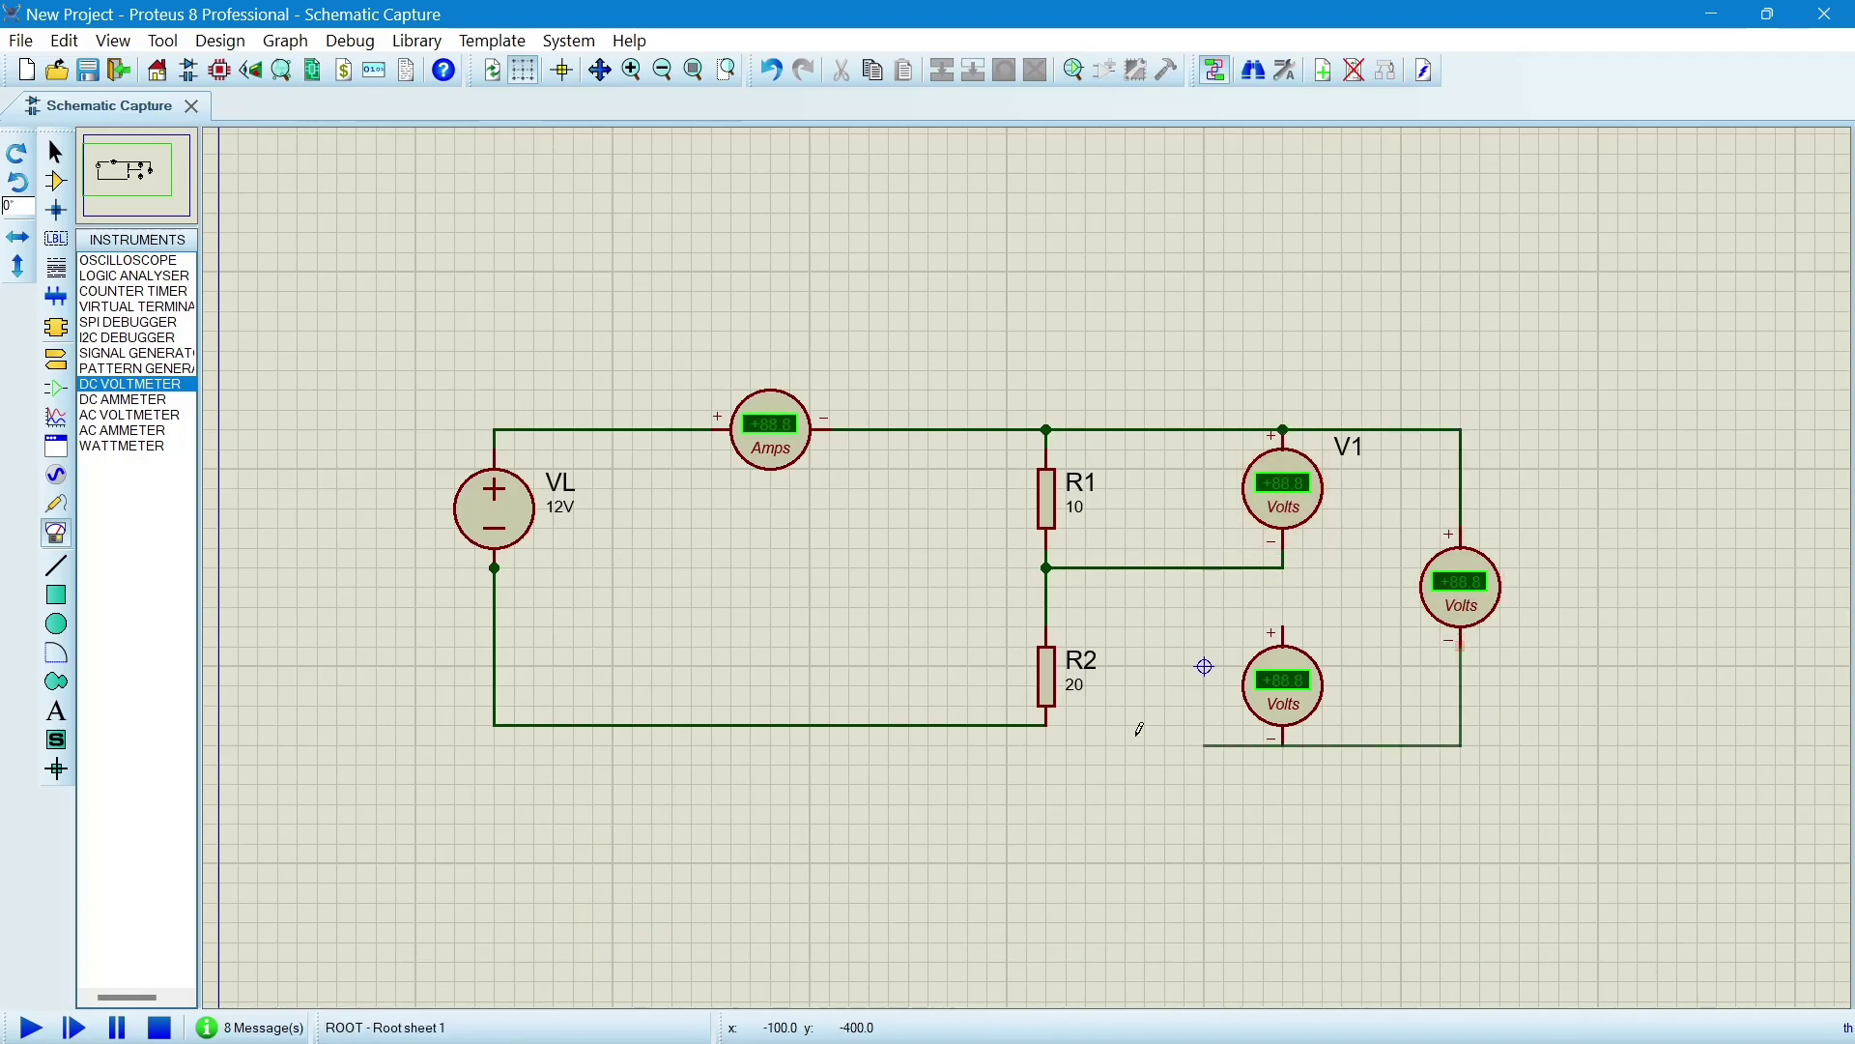
click(1047, 725)
Wire the voltmeter below V1 across R2 and start the simulation.
click(1046, 627)
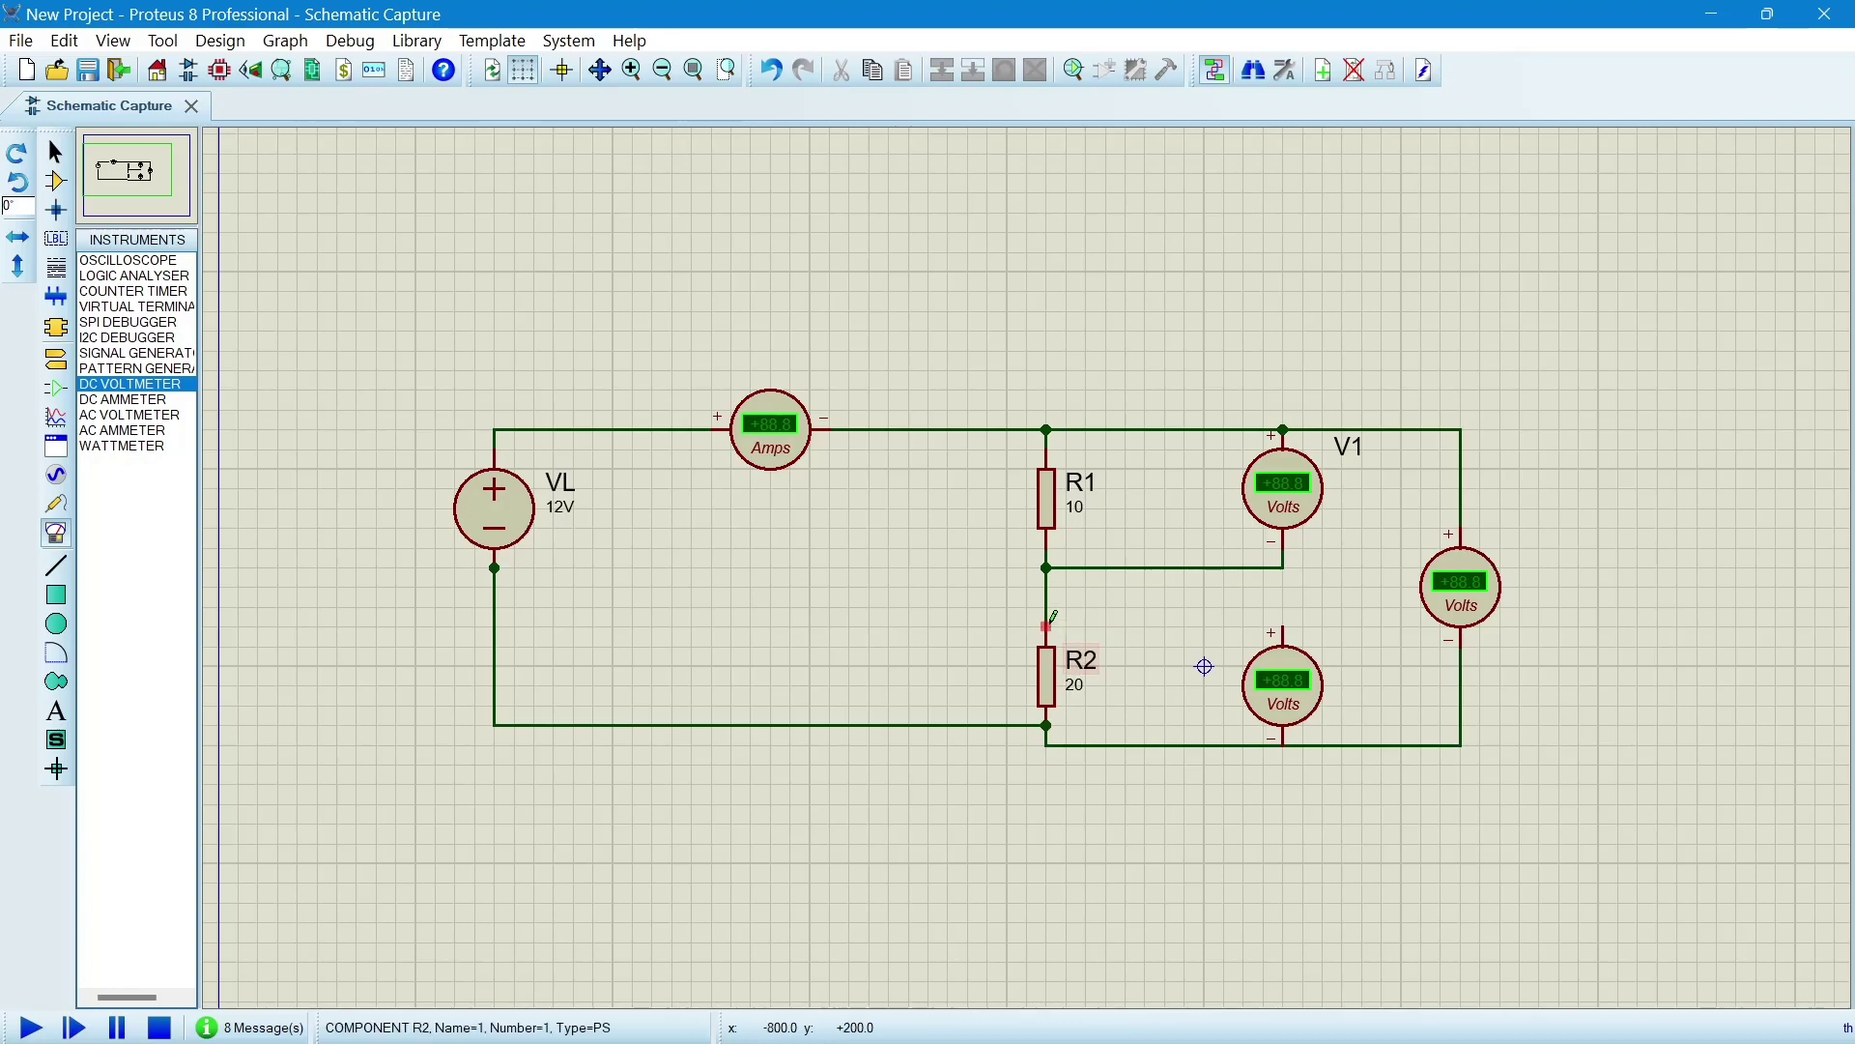
click(1283, 635)
click(1282, 740)
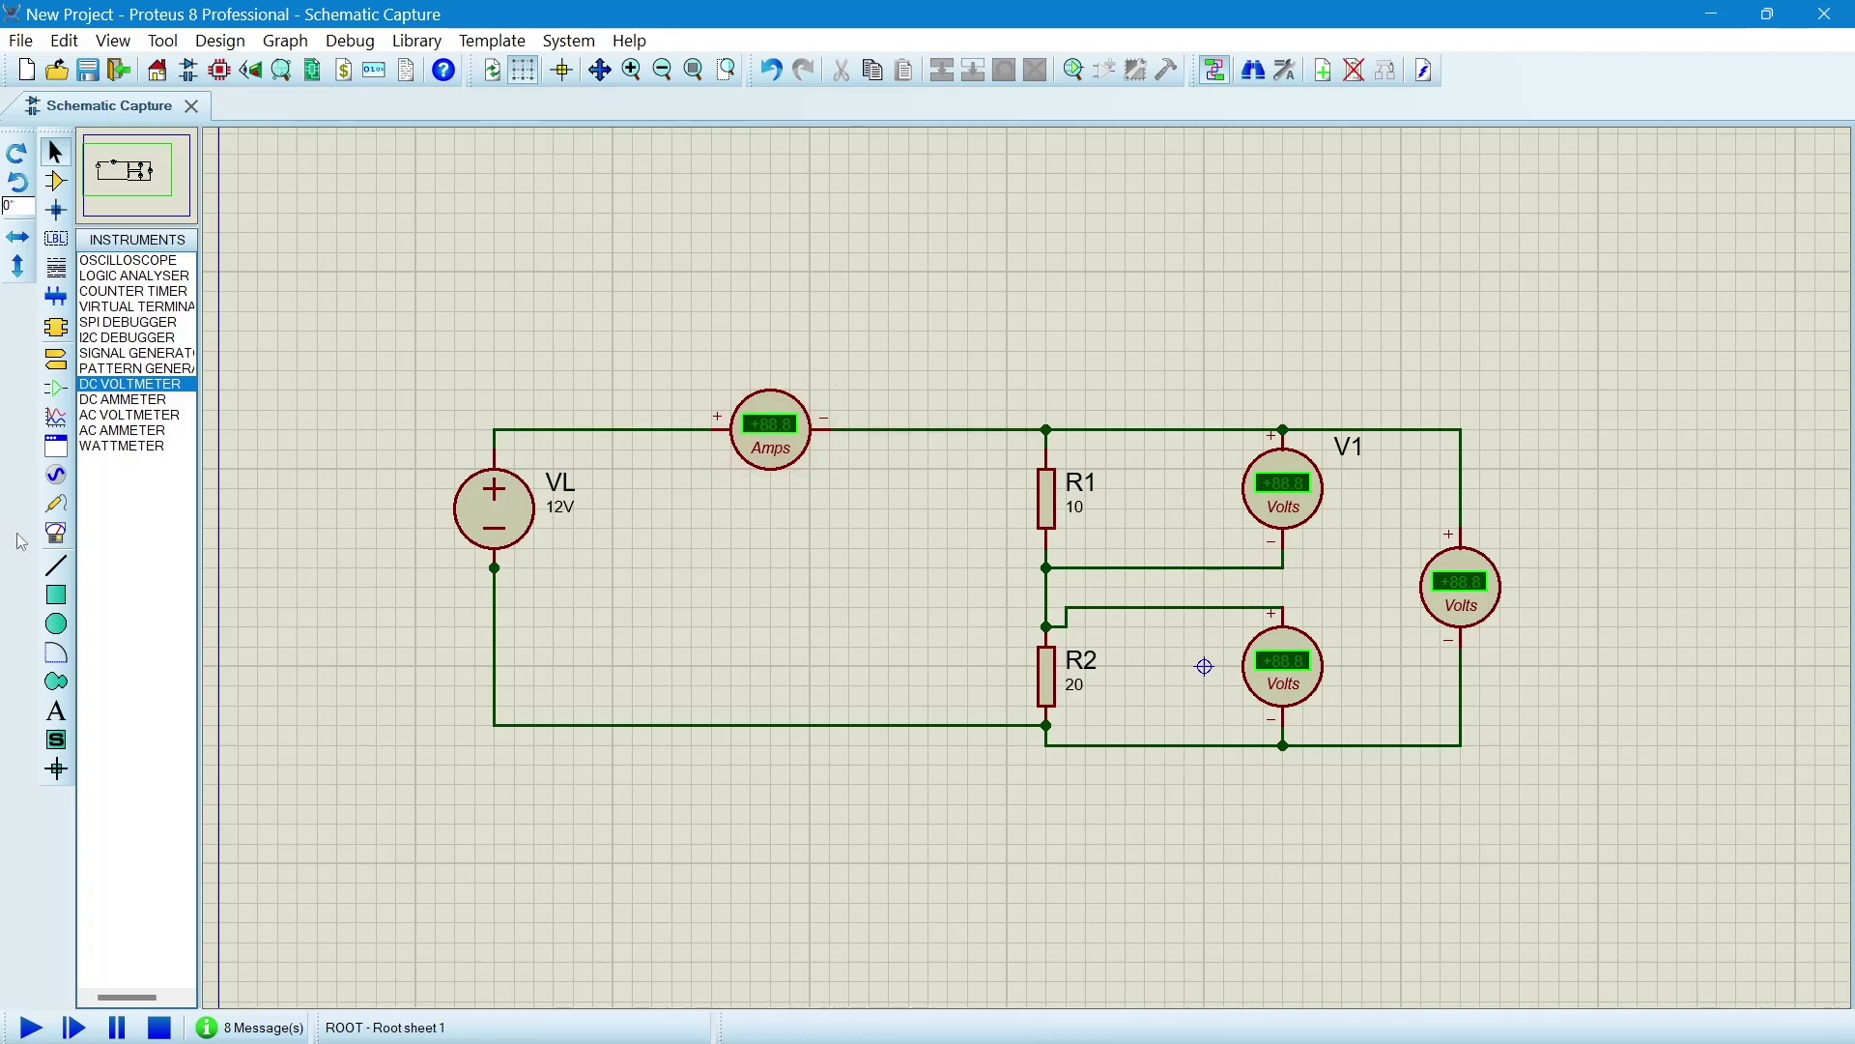
click(32, 1031)
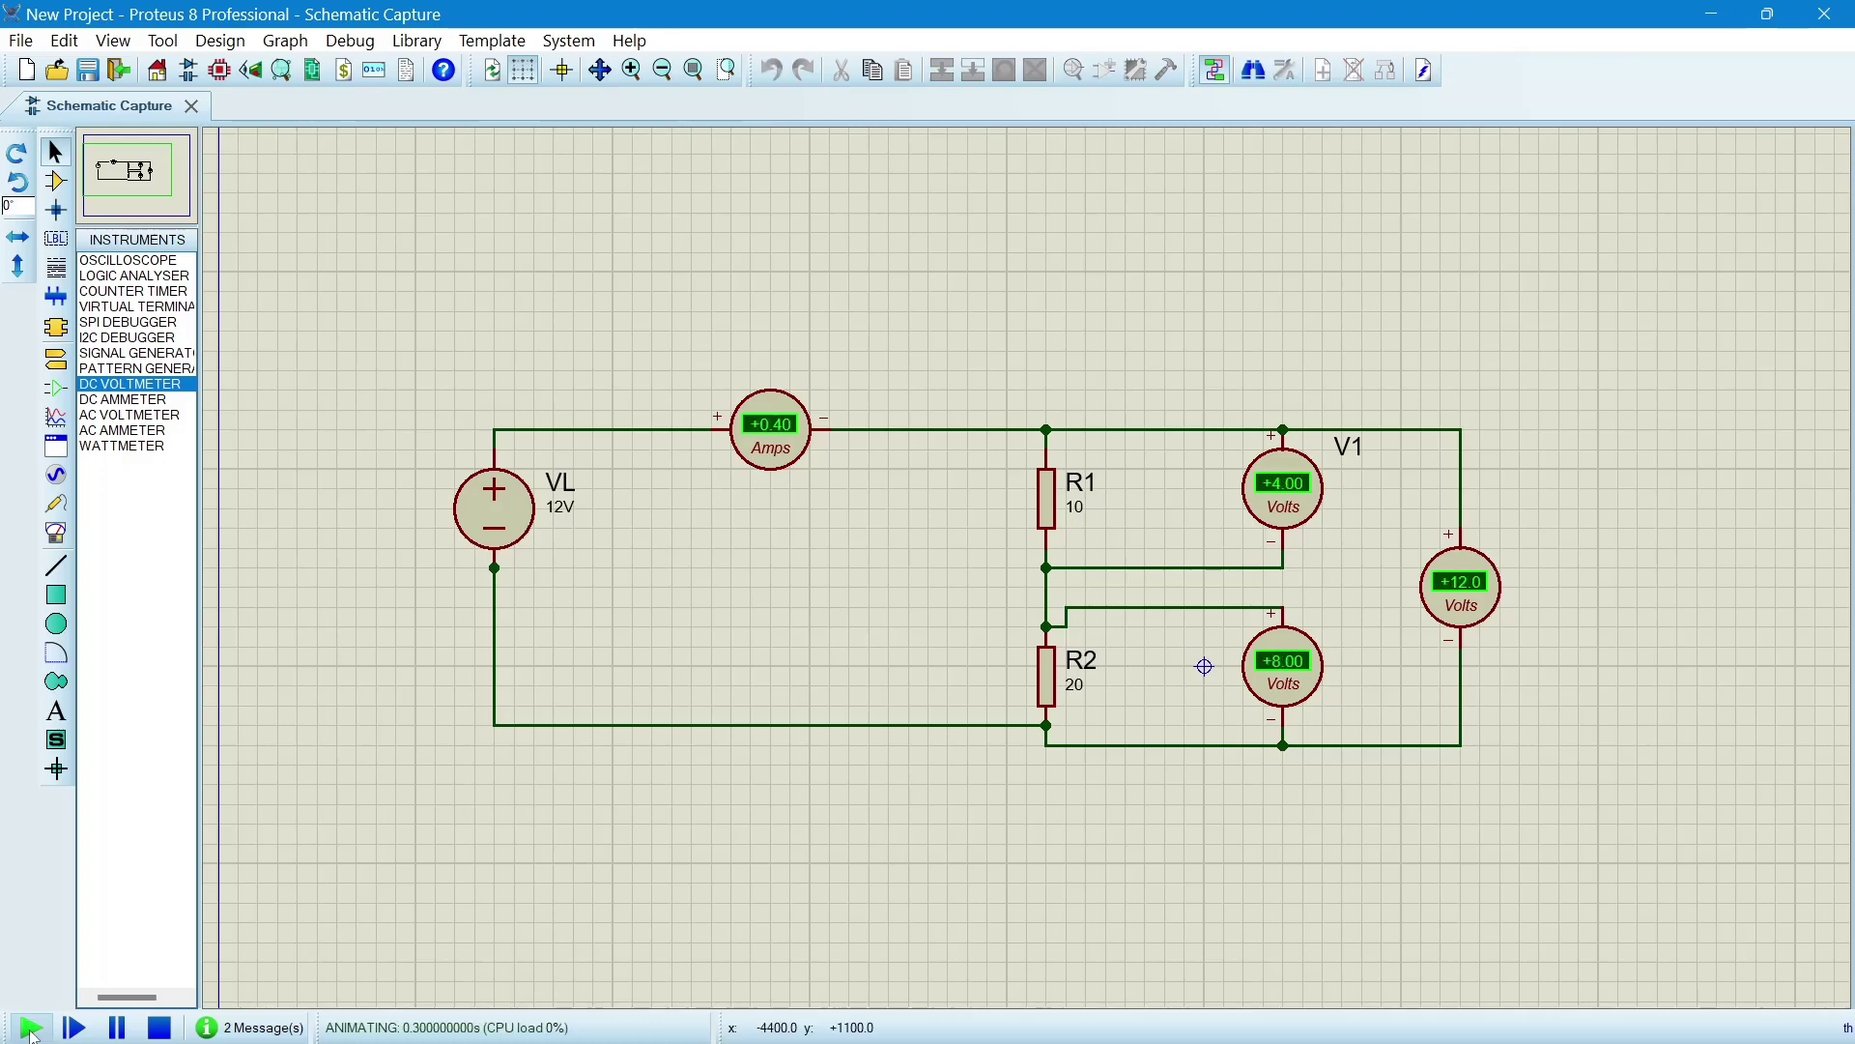